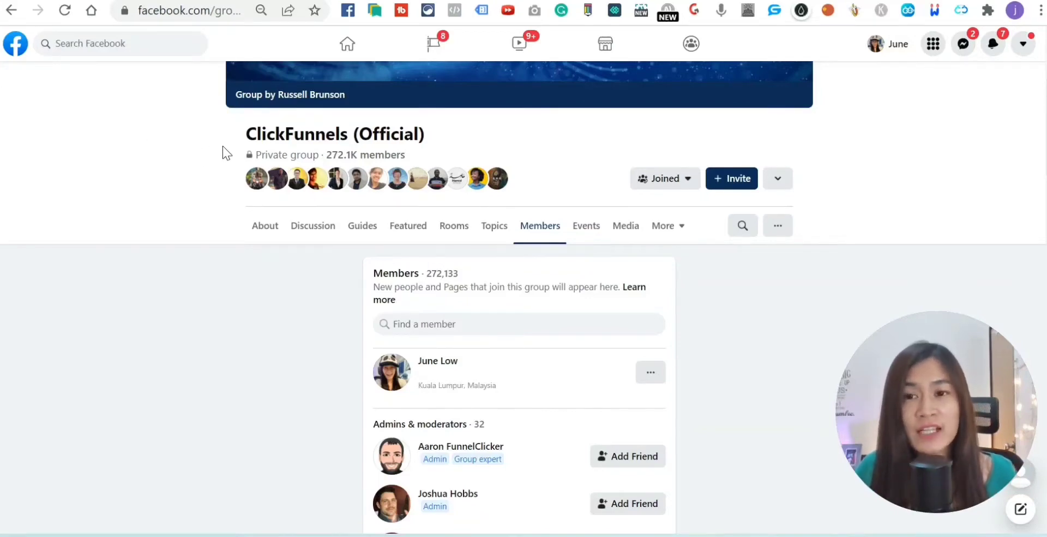
- Find Friend Connector Pro among the installed browser extensions, unpin it and pin it again
click(908, 11)
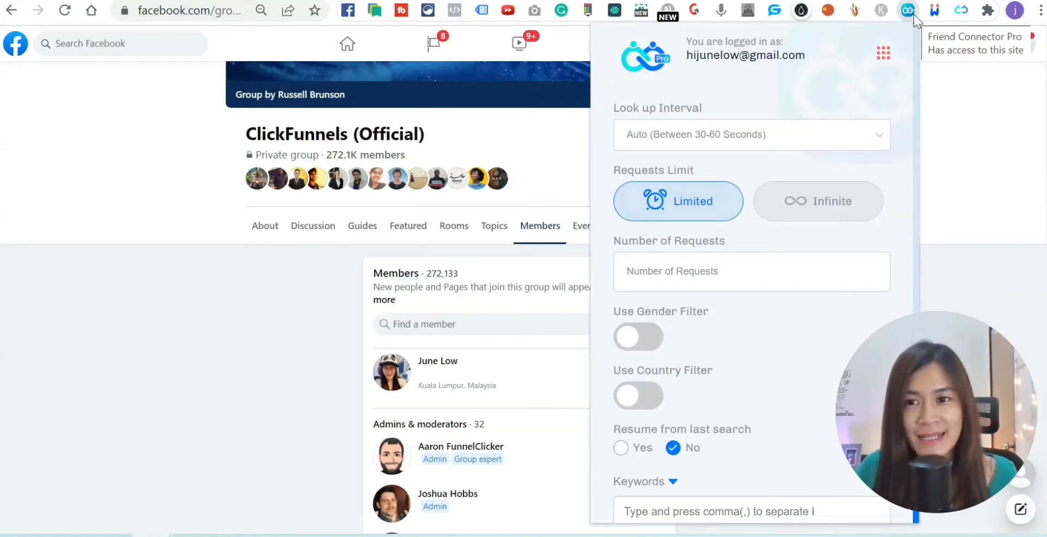
click(987, 11)
scroll(954, 165, down, 5)
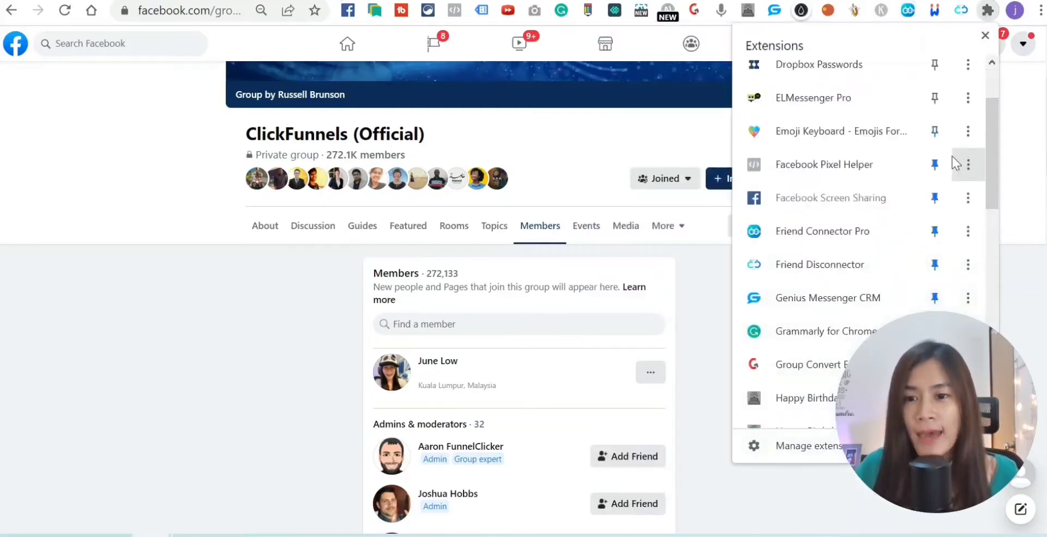
scroll(954, 165, down, 3)
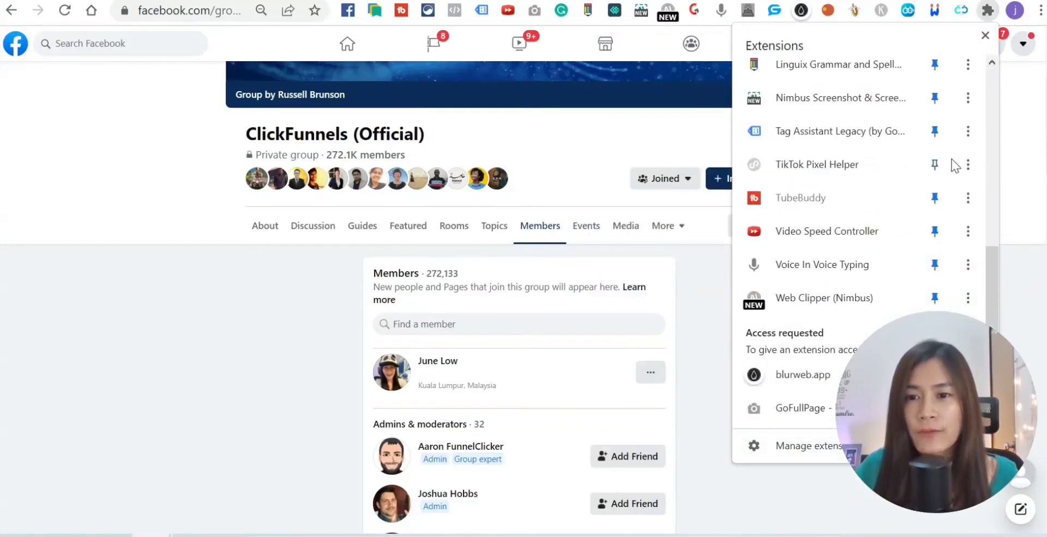
scroll(954, 164, down, 5)
scroll(955, 164, up, 8)
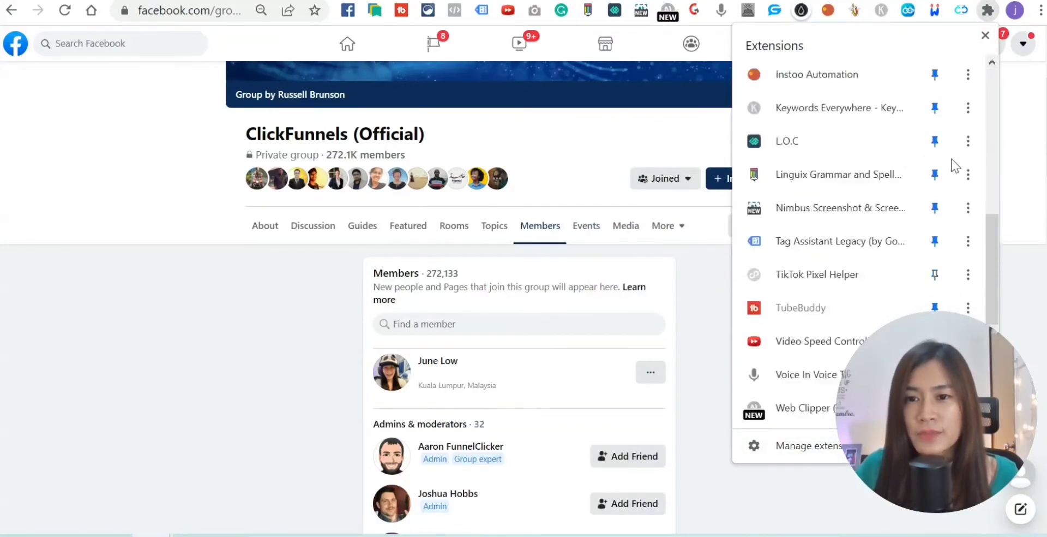
scroll(955, 164, up, 5)
click(940, 144)
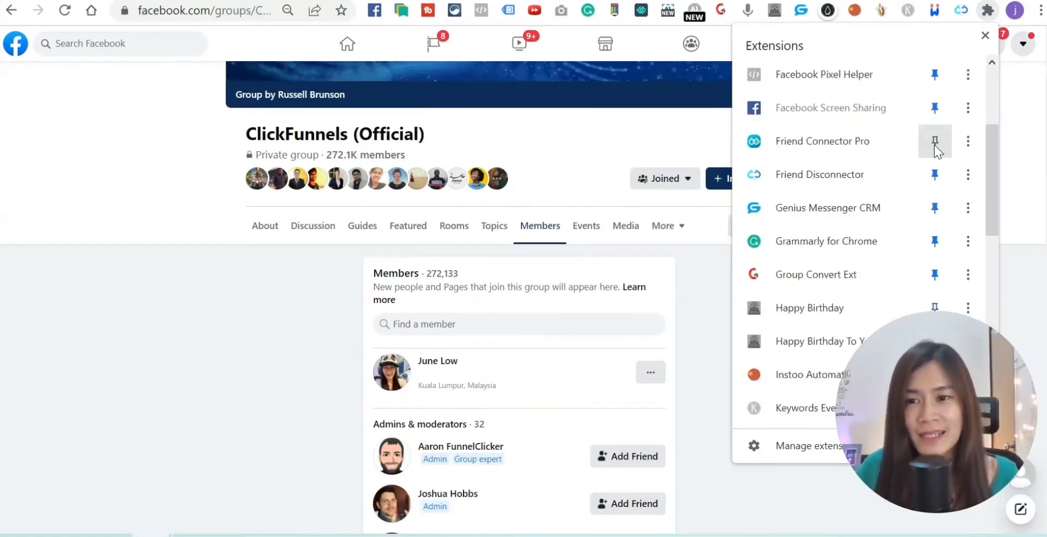
click(935, 146)
scroll(935, 74, up, 1)
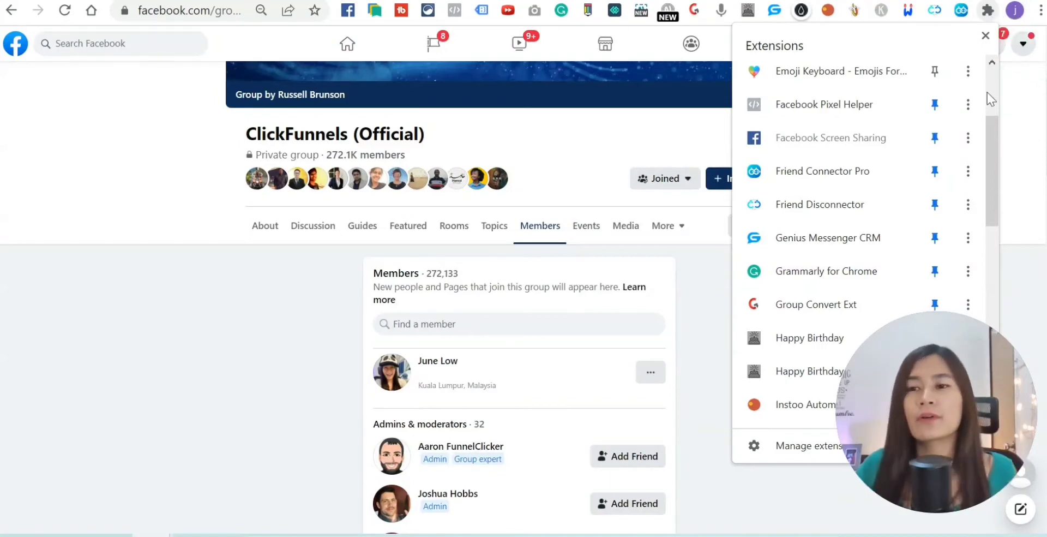
click(1010, 170)
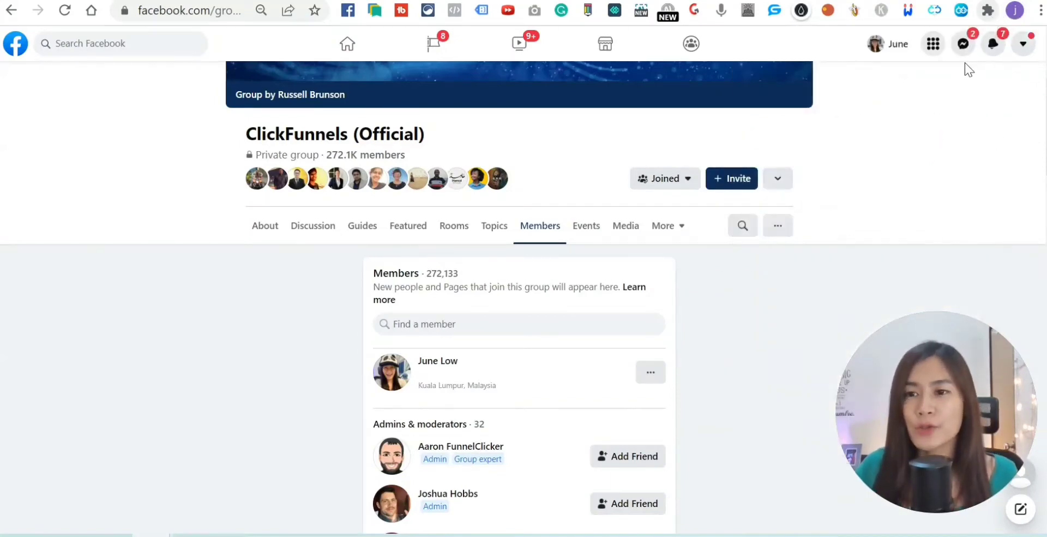
- View the Friend Connector Pro window on the group's members page and again on the Facebook home feed
click(958, 13)
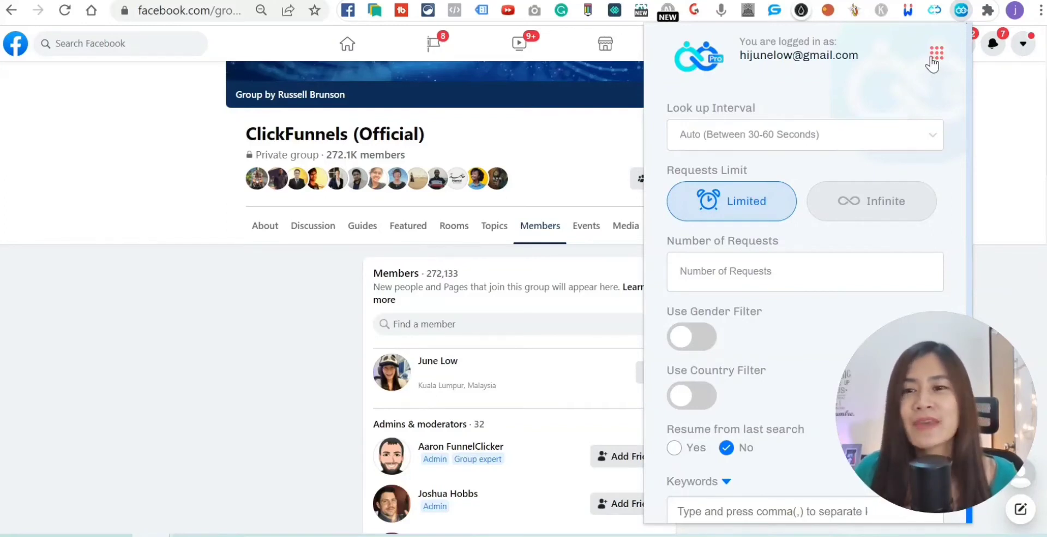
click(1004, 99)
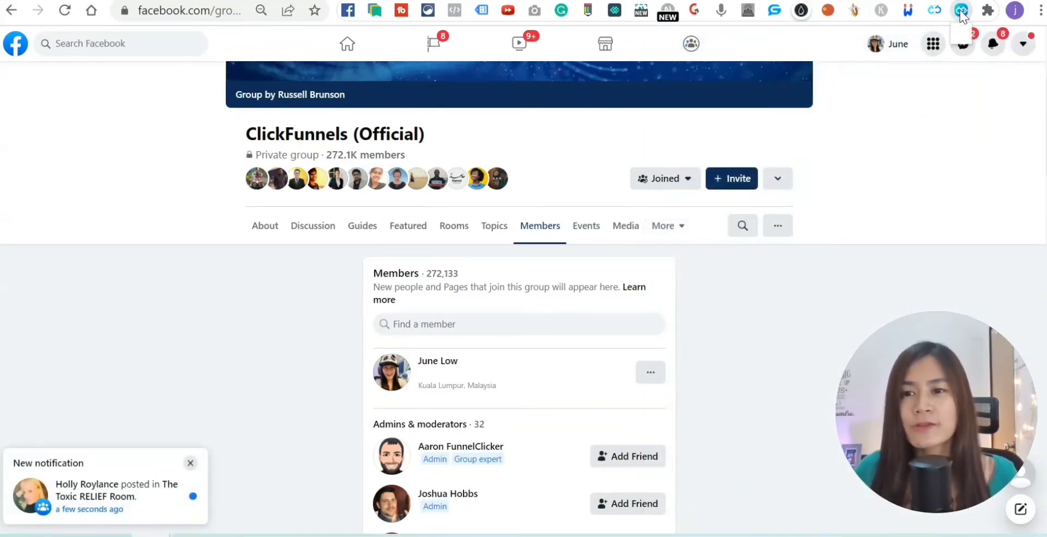
click(961, 11)
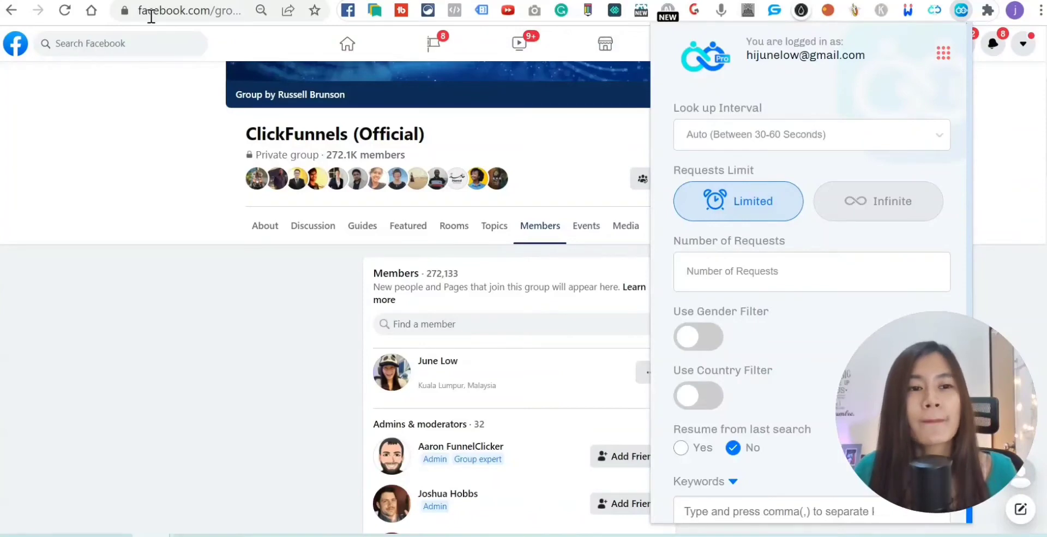
click(347, 45)
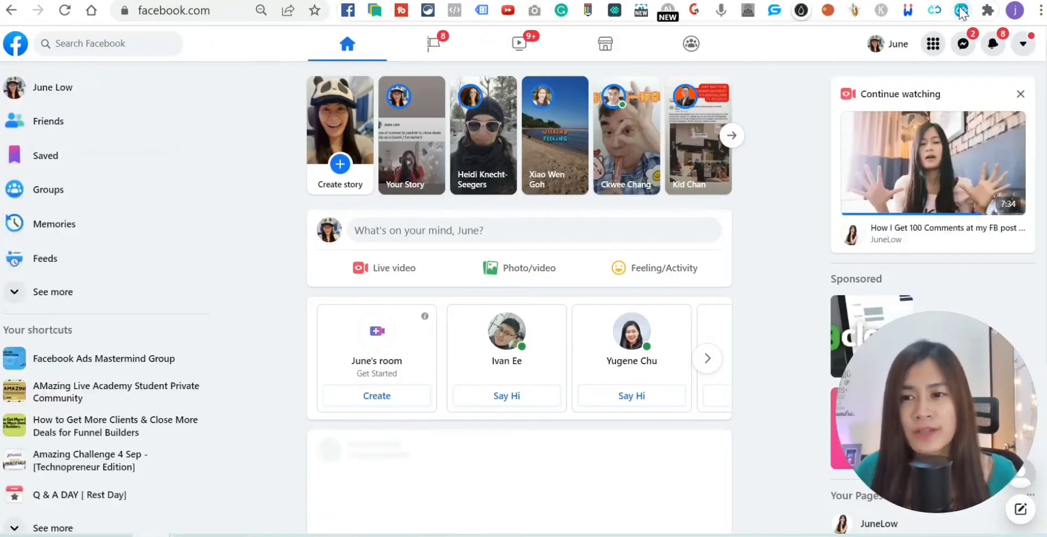
click(960, 11)
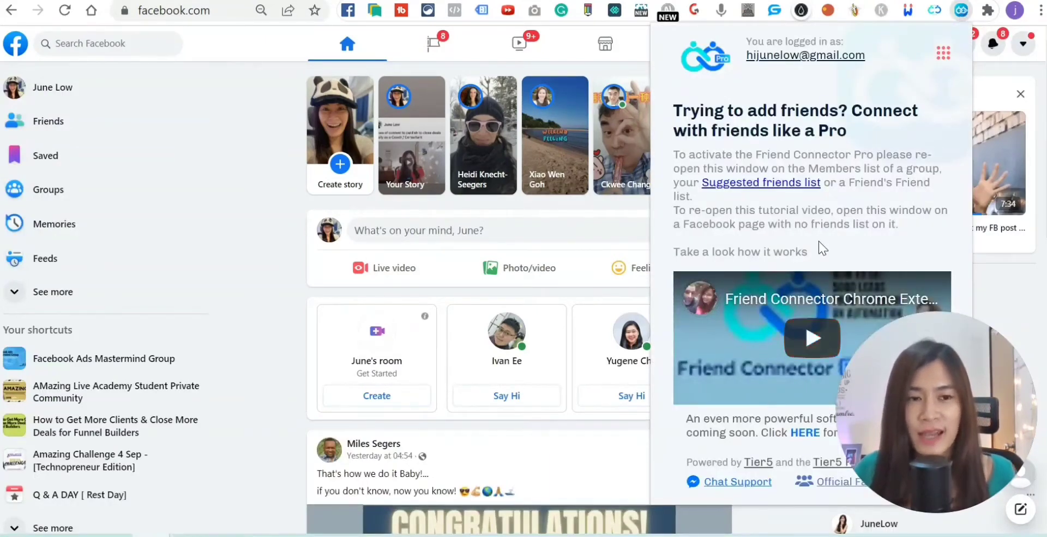
- Search Facebook for "click", open the ClickFunnels (Official) group and show its members list
click(79, 43)
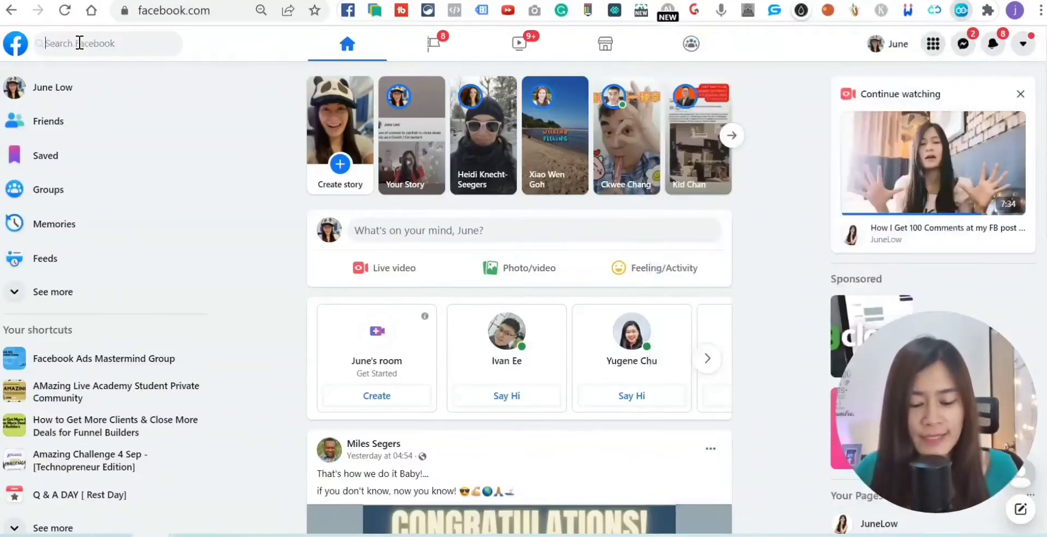
text(click)
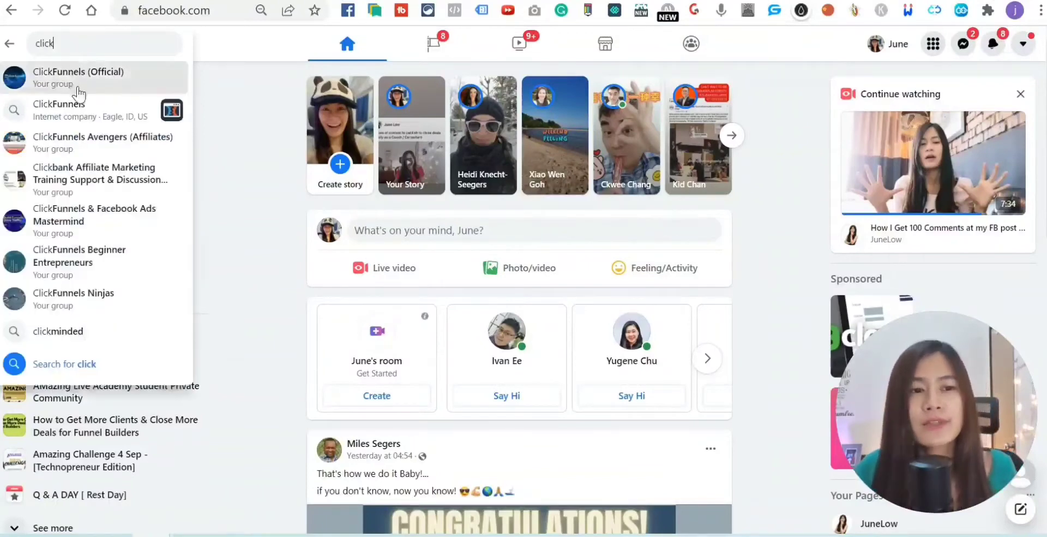
key(Escape)
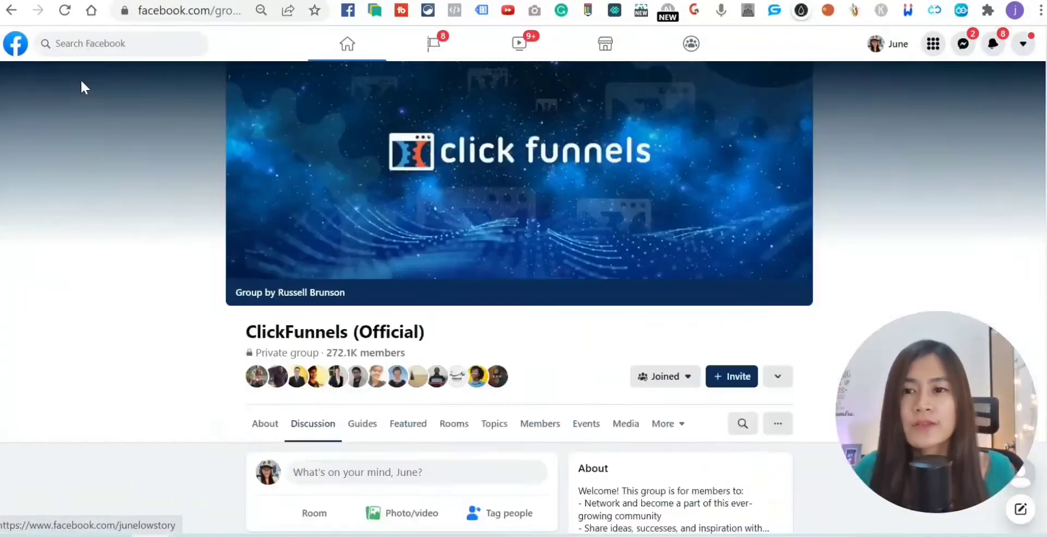
scroll(80, 82, down, 3)
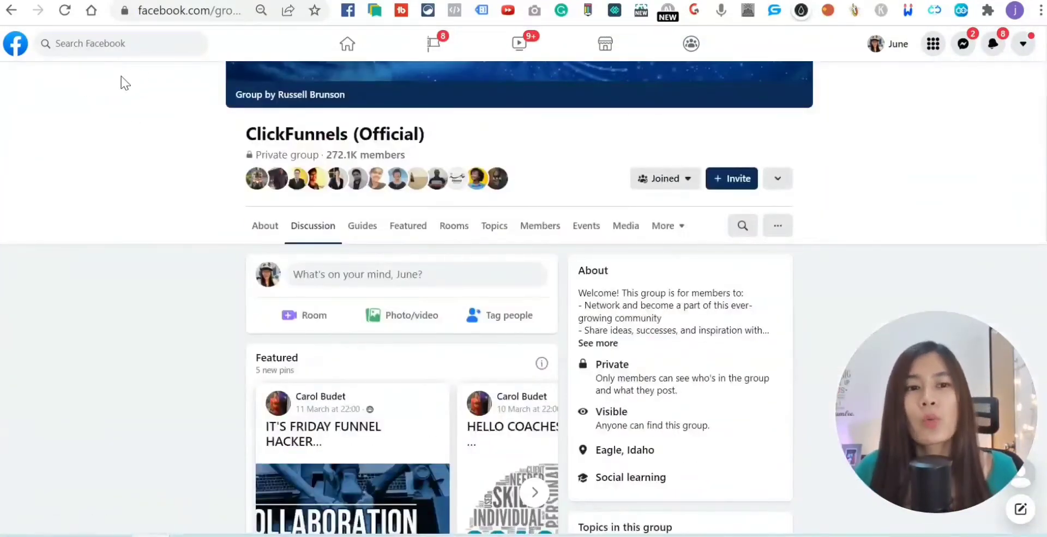
click(540, 230)
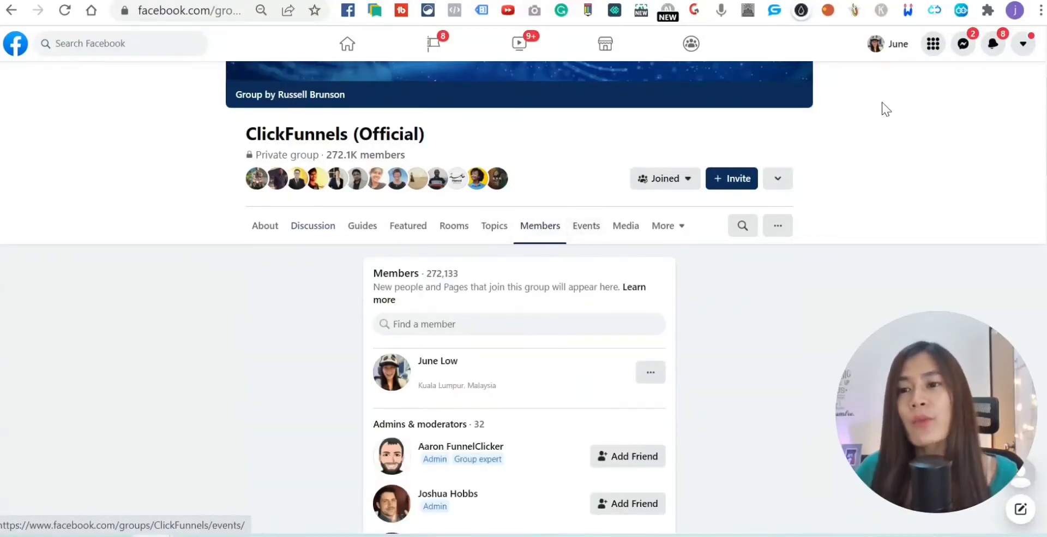
- In Friend Connector Pro, set the look up interval to 3 Mins. and the number of requests to 30
click(961, 11)
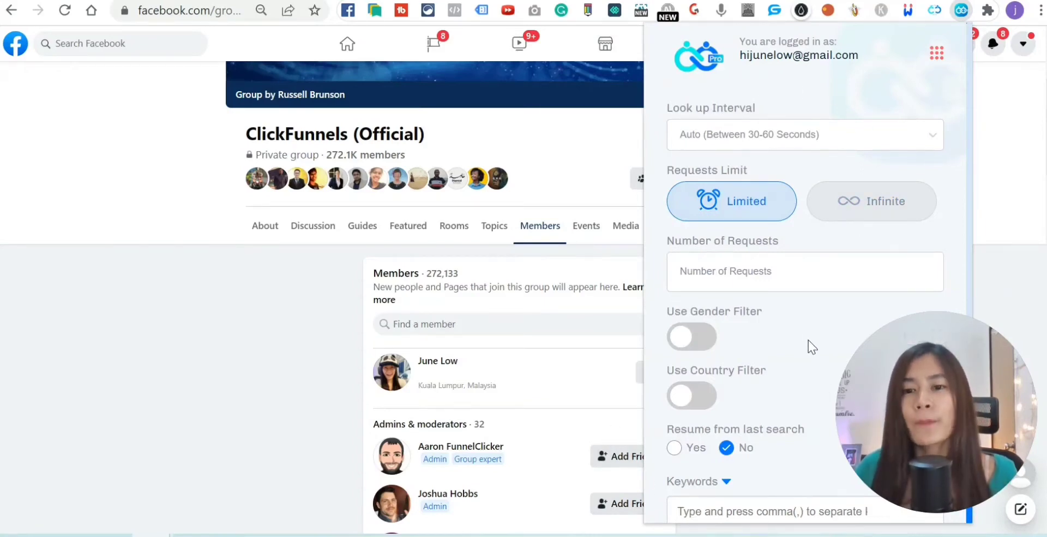
click(750, 145)
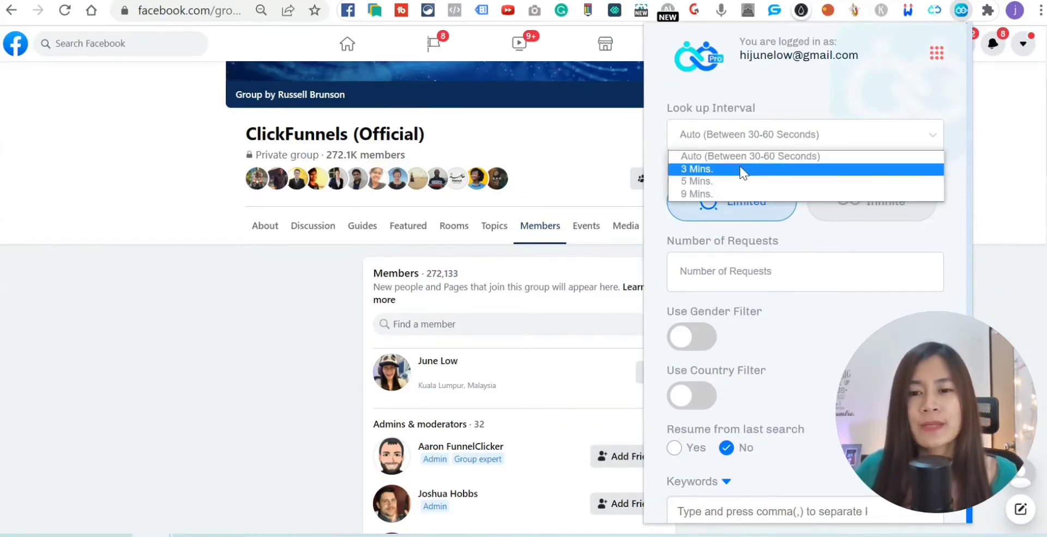
click(743, 170)
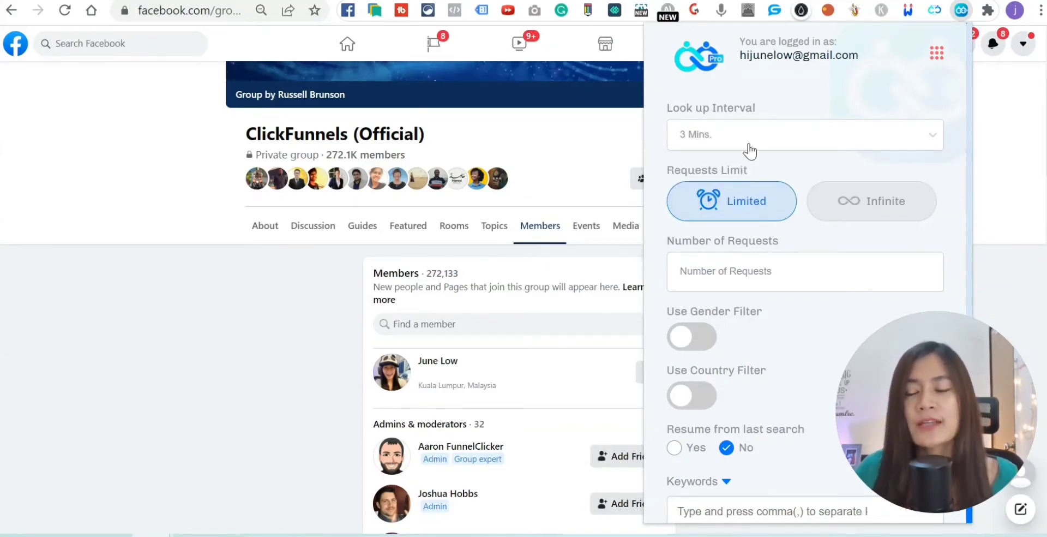
click(744, 143)
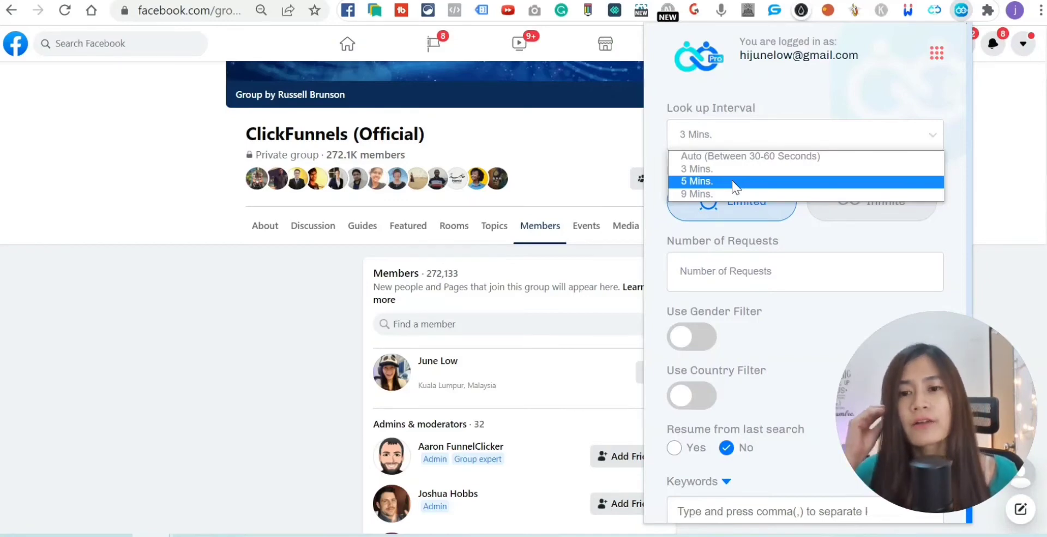
click(746, 275)
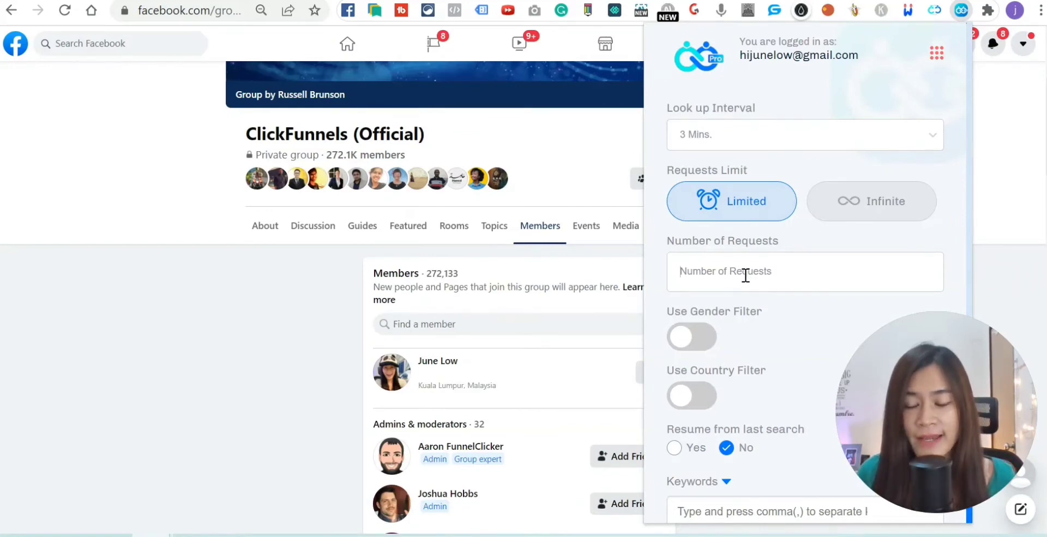
text(30)
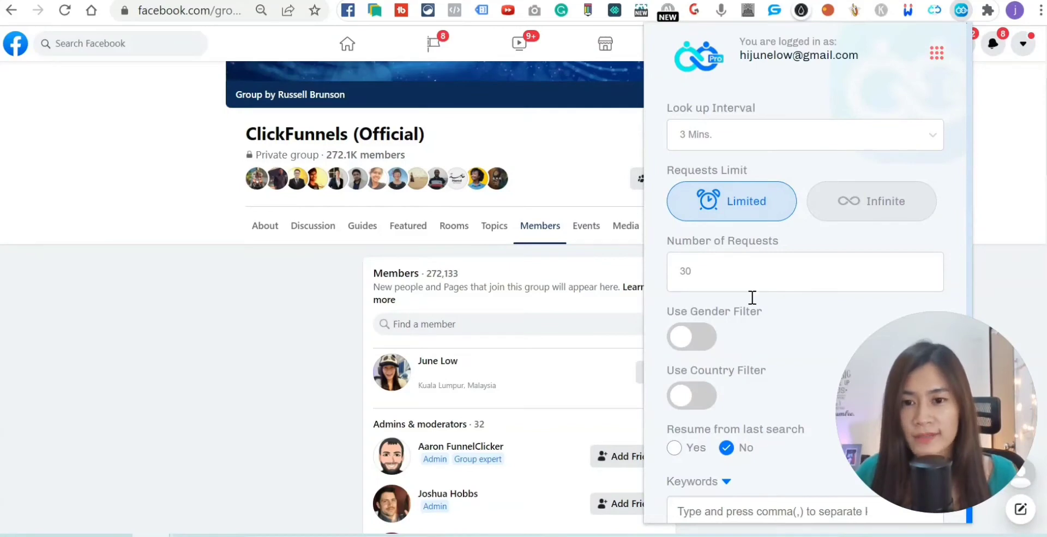
- Add "owner" and "ceo" as keywords for targeting group members in Friend Connector Pro
scroll(774, 336, down, 2)
scroll(774, 335, down, 1)
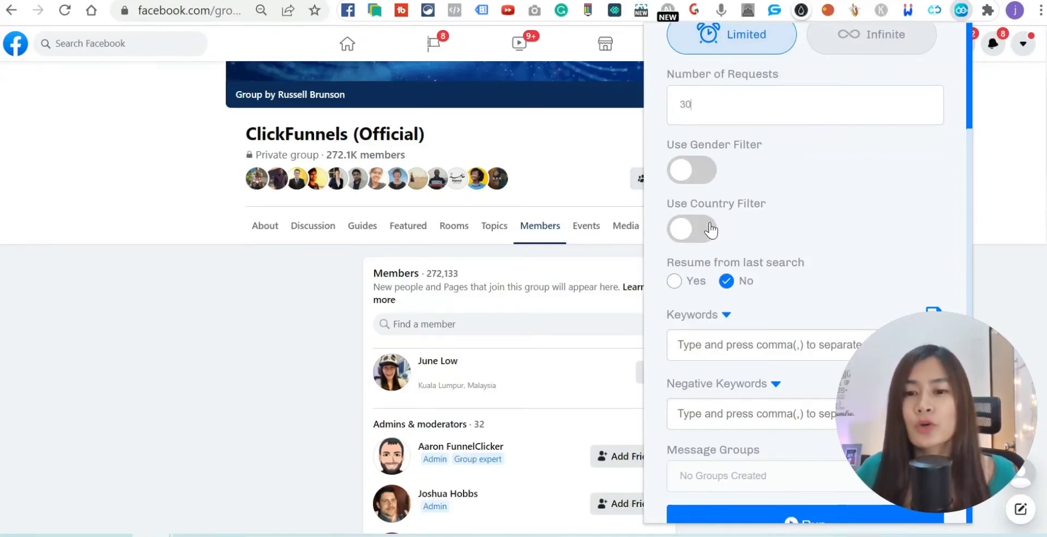
scroll(760, 254, down, 3)
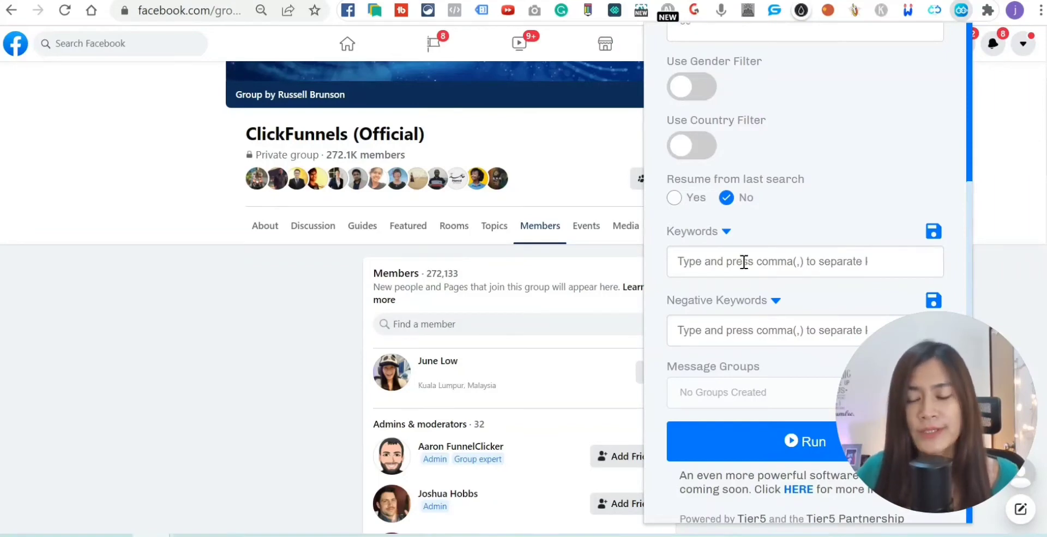
scroll(572, 376, down, 6)
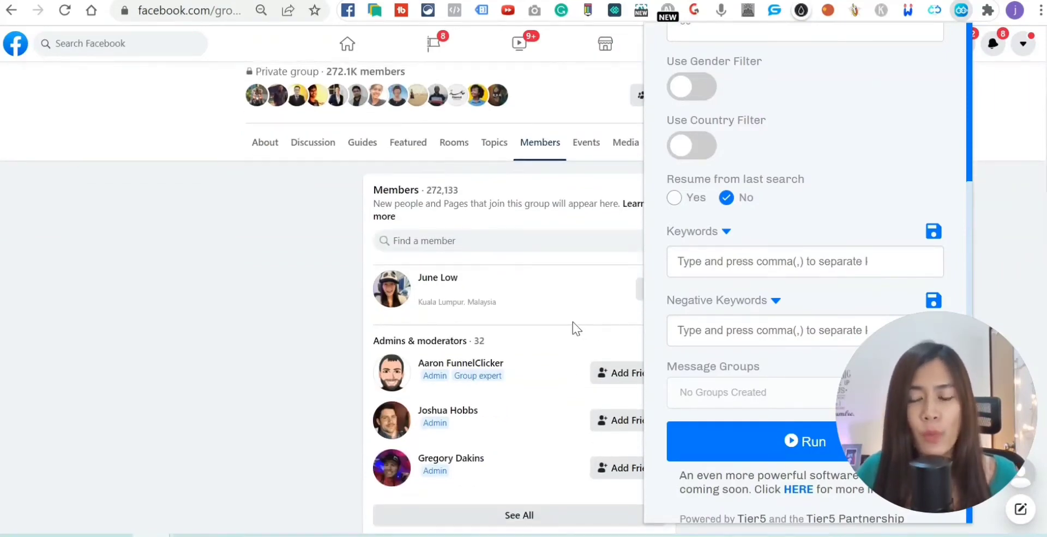
scroll(538, 326, down, 8)
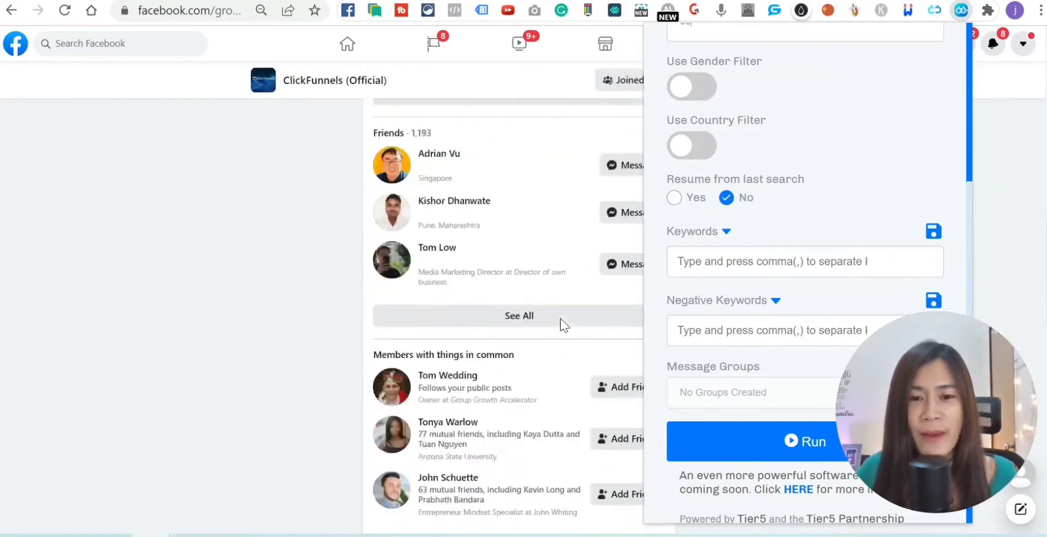
scroll(564, 325, down, 3)
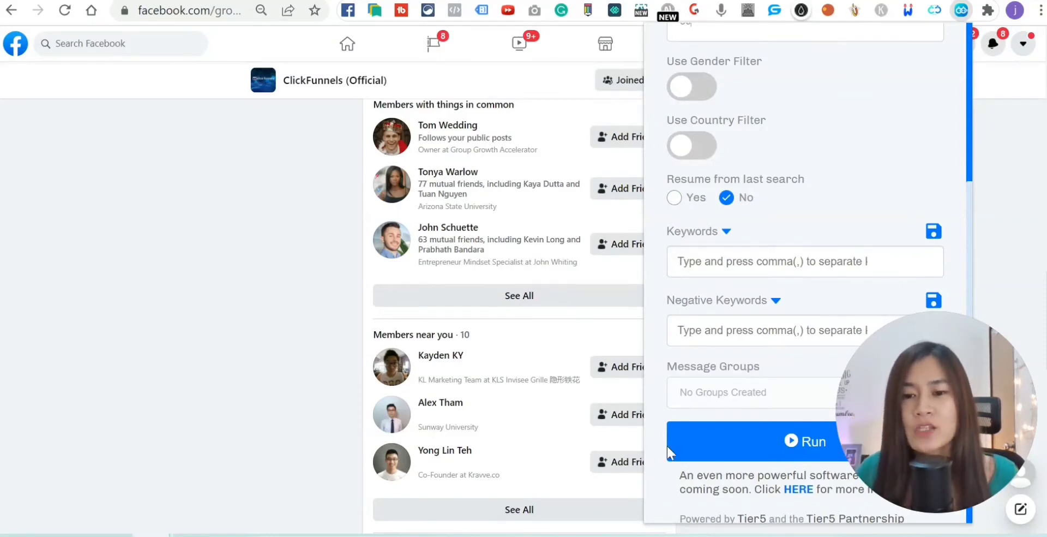
click(726, 265)
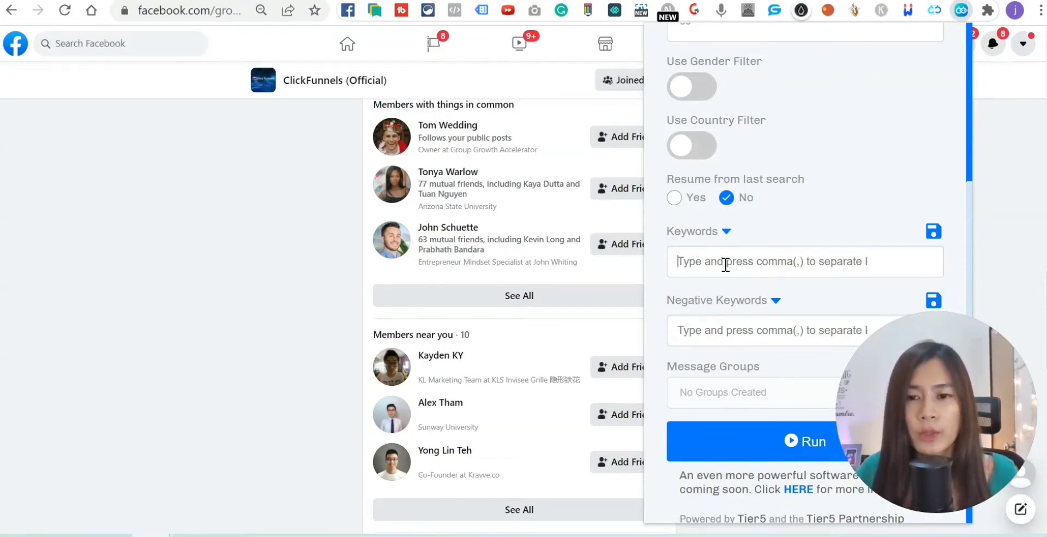
text(ow)
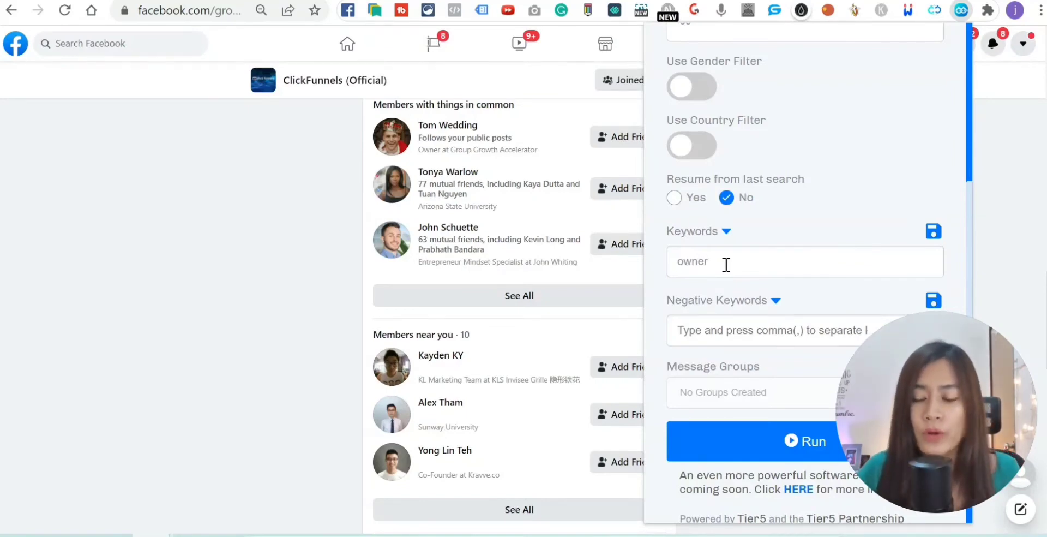
text(ner)
key(comma)
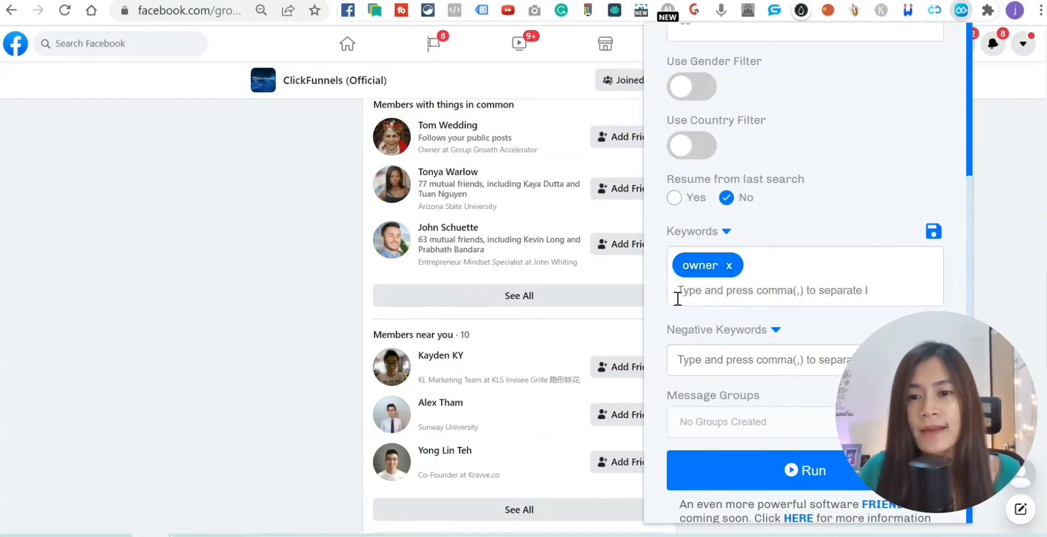
text(ceo)
key(comma)
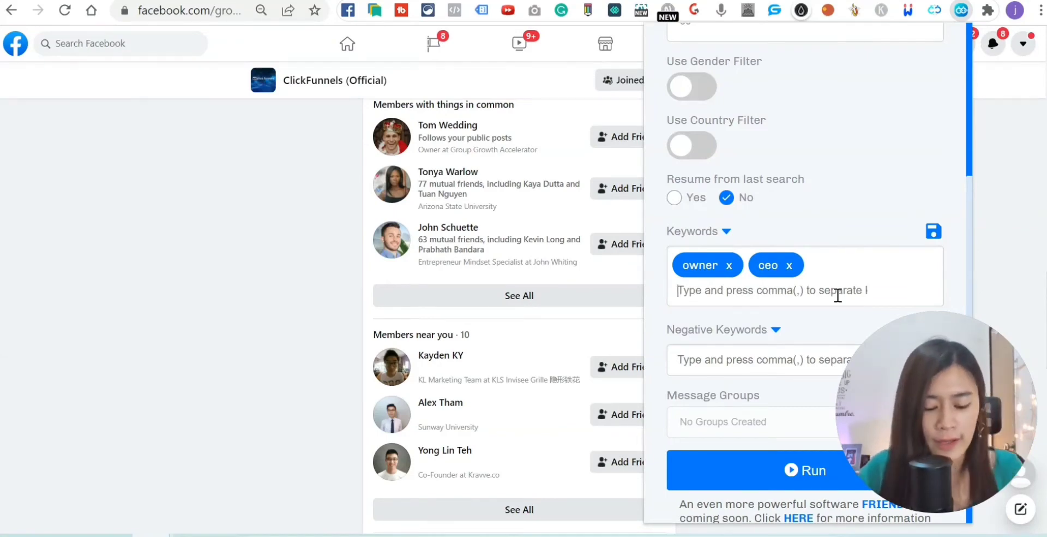
- Add "director" and "coach" to the Friend Connector Pro keywords
text(di)
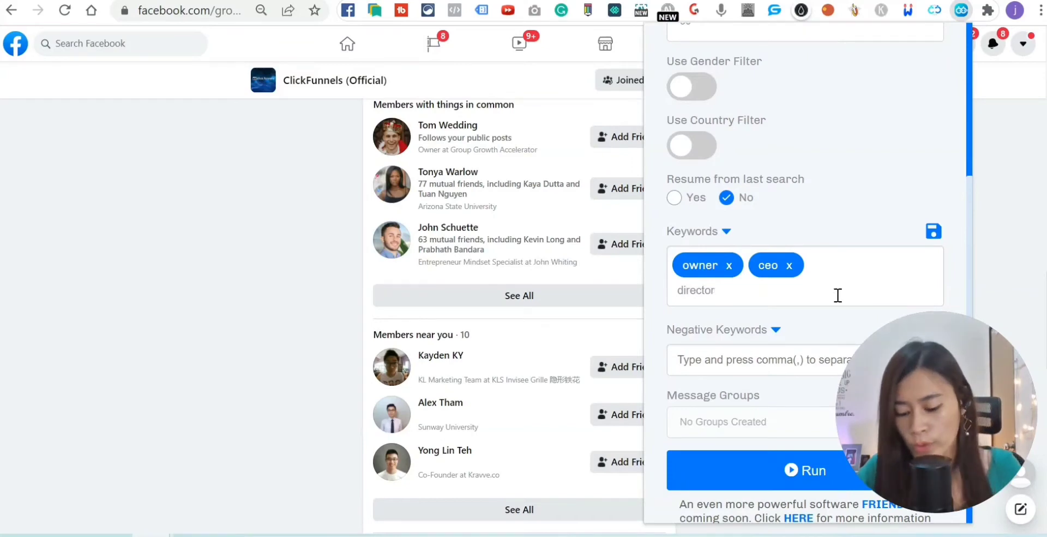
text(rector)
key(comma)
text(coac)
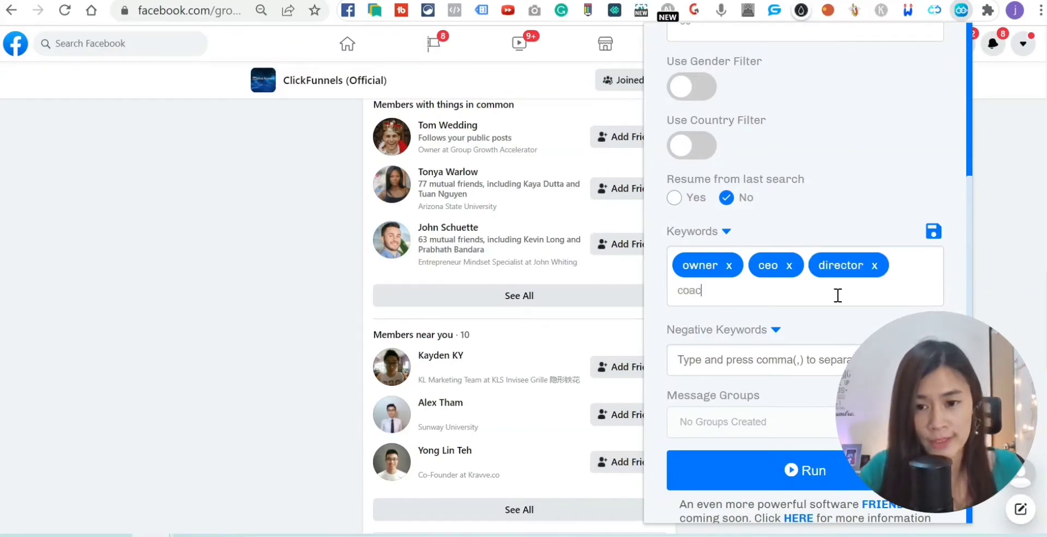
text(h)
key(comma)
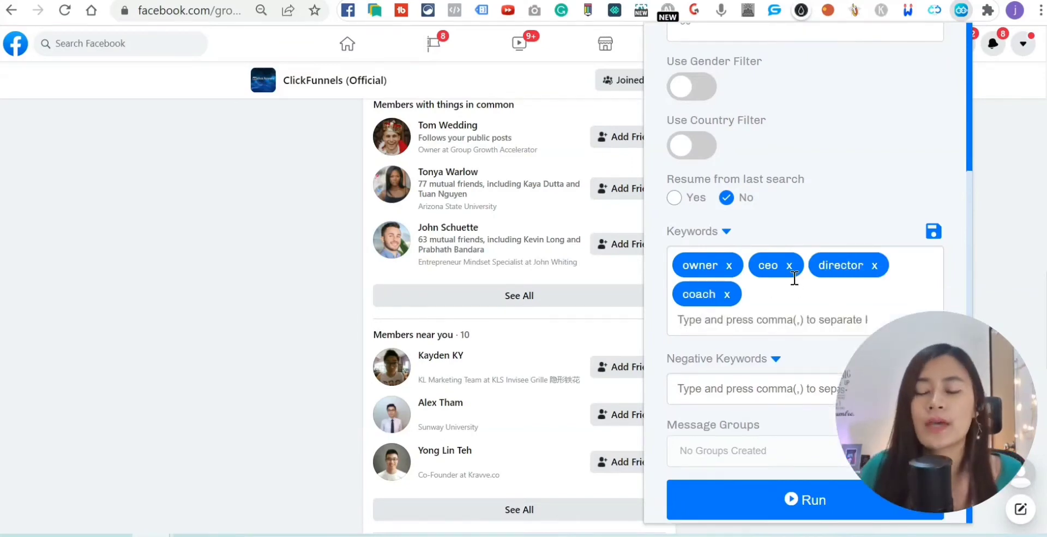
- Save the current set of targeting keywords in Friend Connector Pro under the name "Owner, CEO"
scroll(774, 286, down, 2)
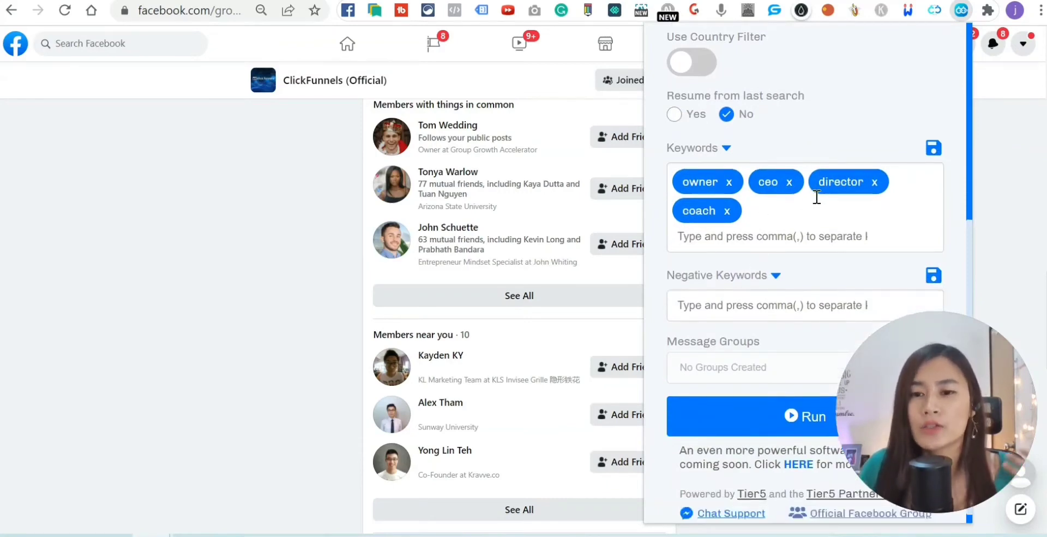
click(933, 148)
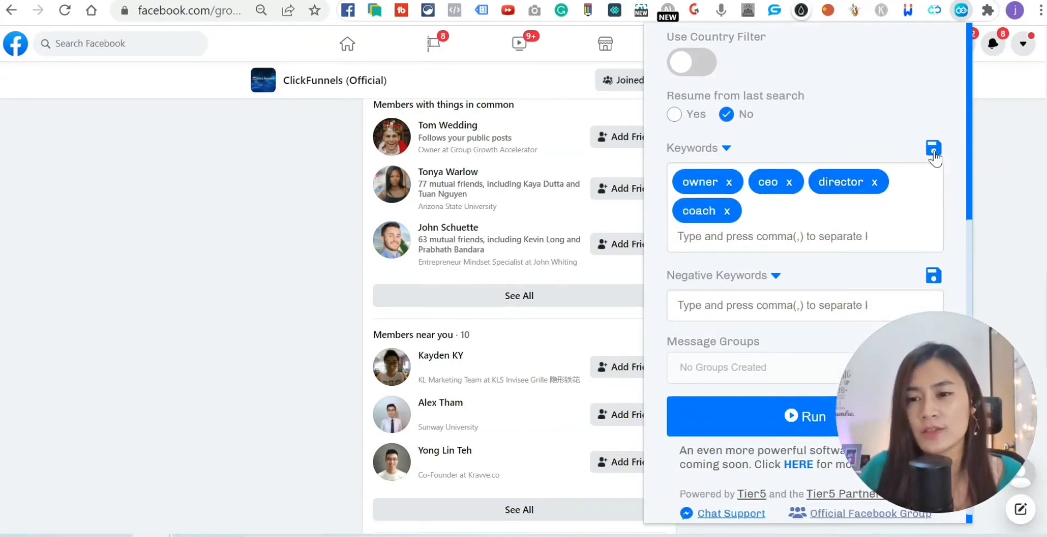
click(751, 299)
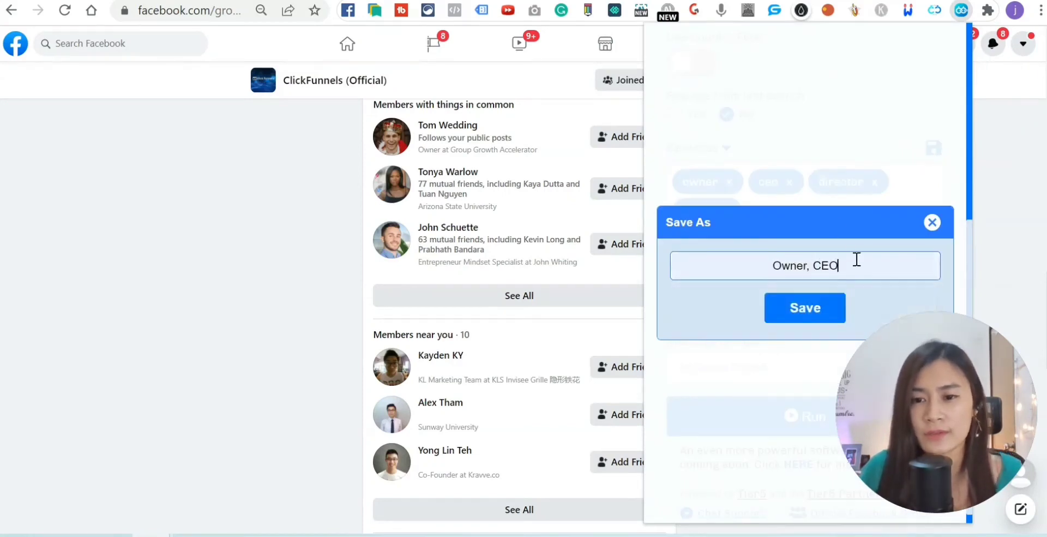
click(802, 306)
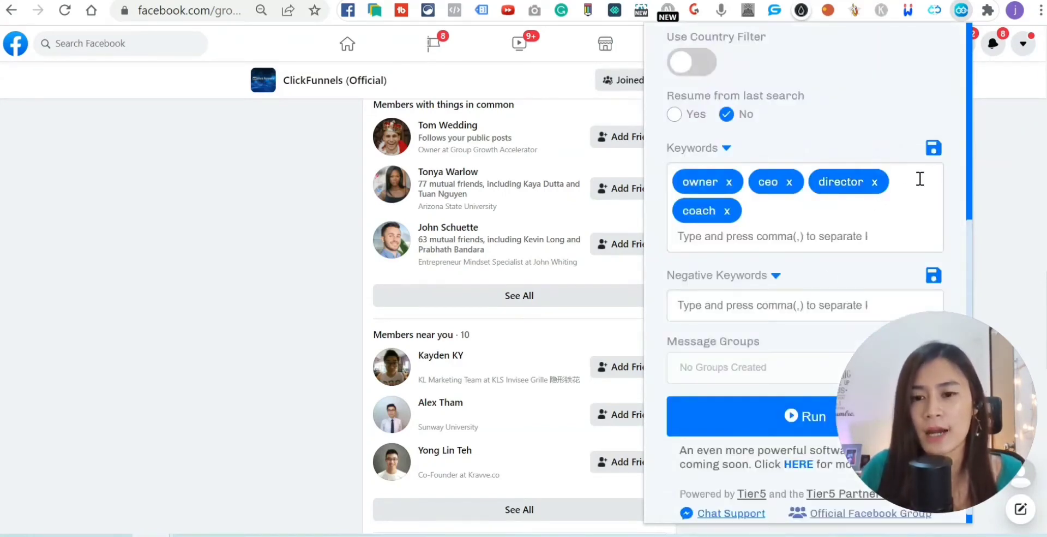
- Add "affiliater marketer" as a negative keyword in Friend Connector Pro
scroll(750, 294, down, 1)
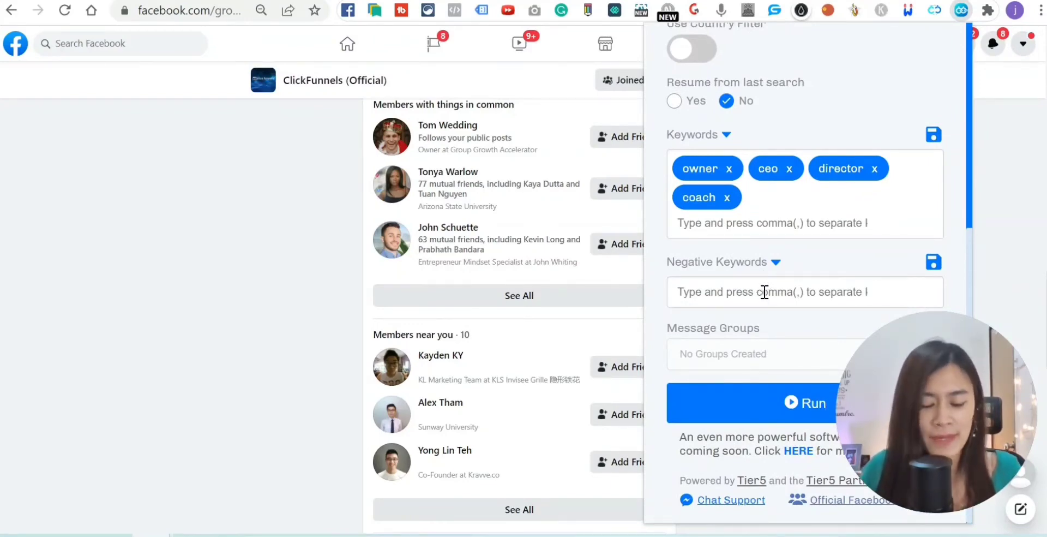
click(764, 292)
text(affiliater marke)
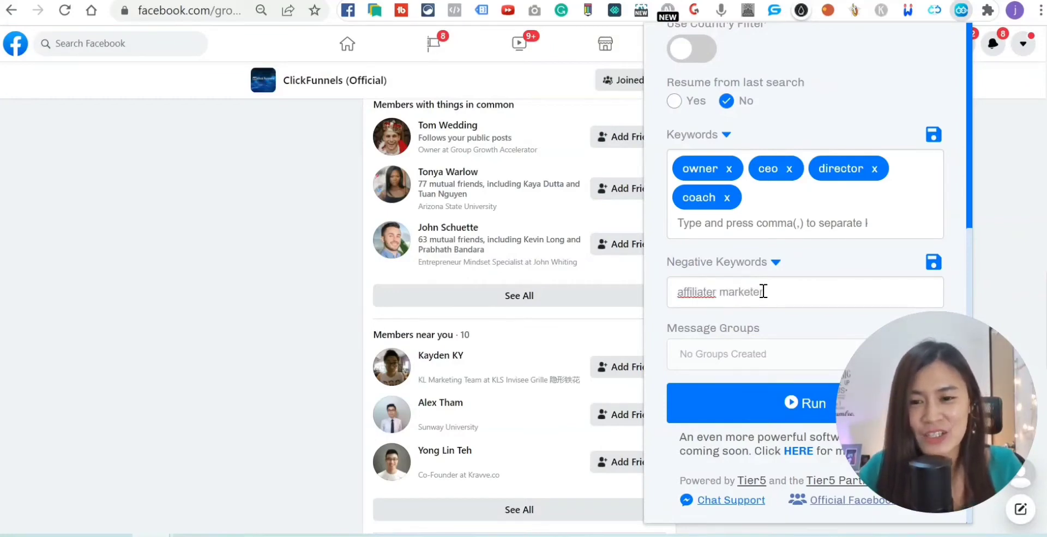
text(ter)
key(comma)
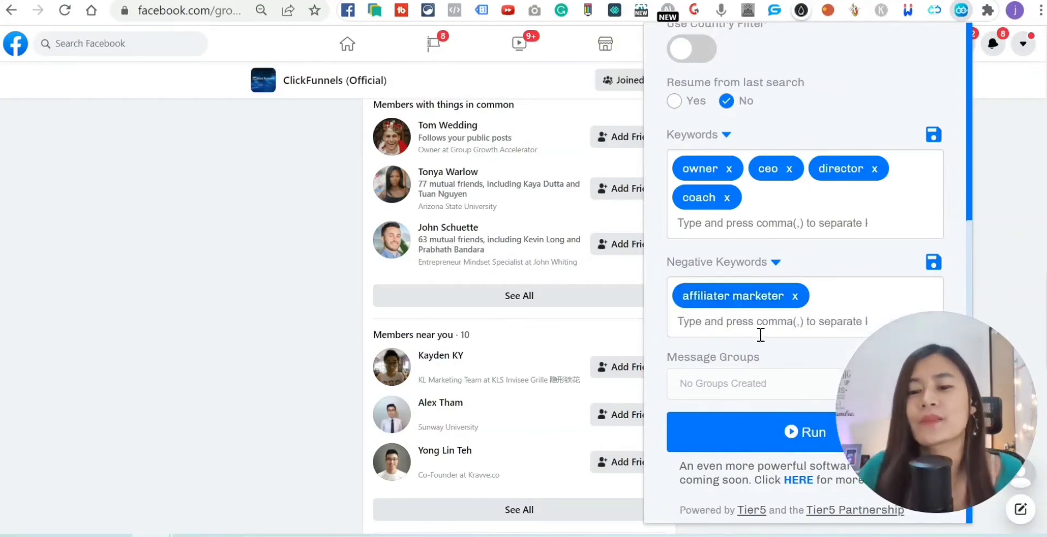
- Save the negative keyword set under the name "affiliater marketer"
scroll(966, 282, down, 1)
click(934, 239)
click(837, 262)
text(affiliater)
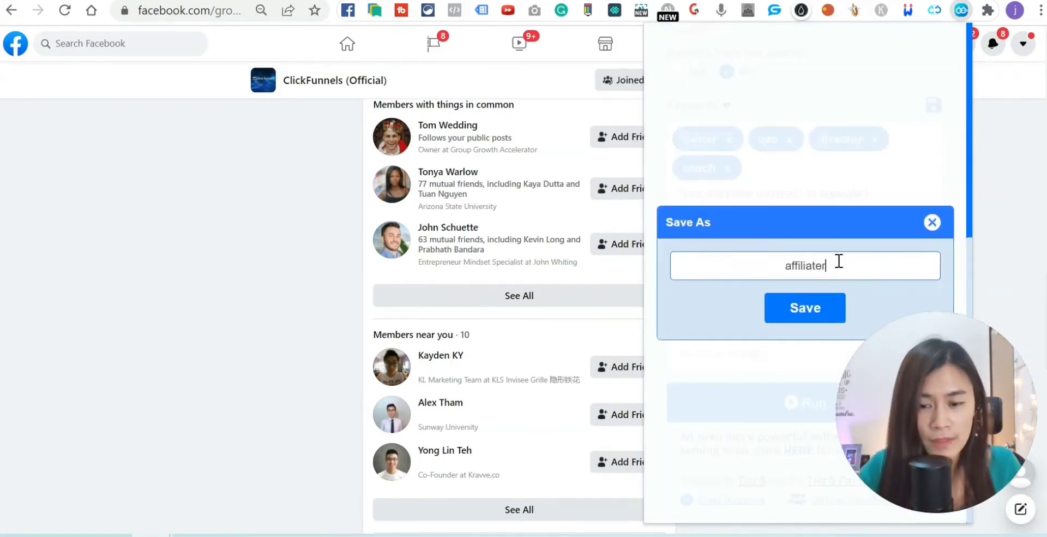
text( marketer)
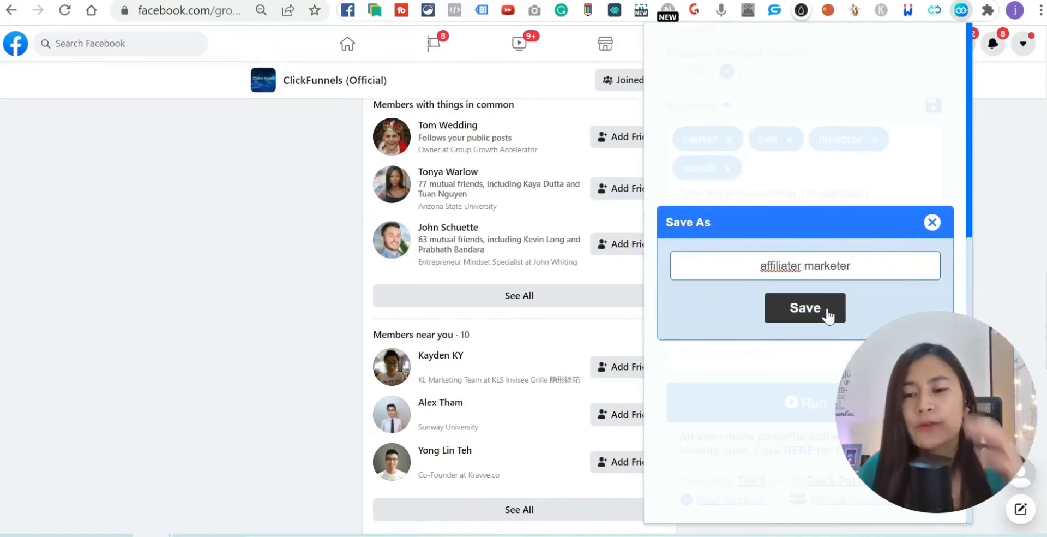
click(805, 307)
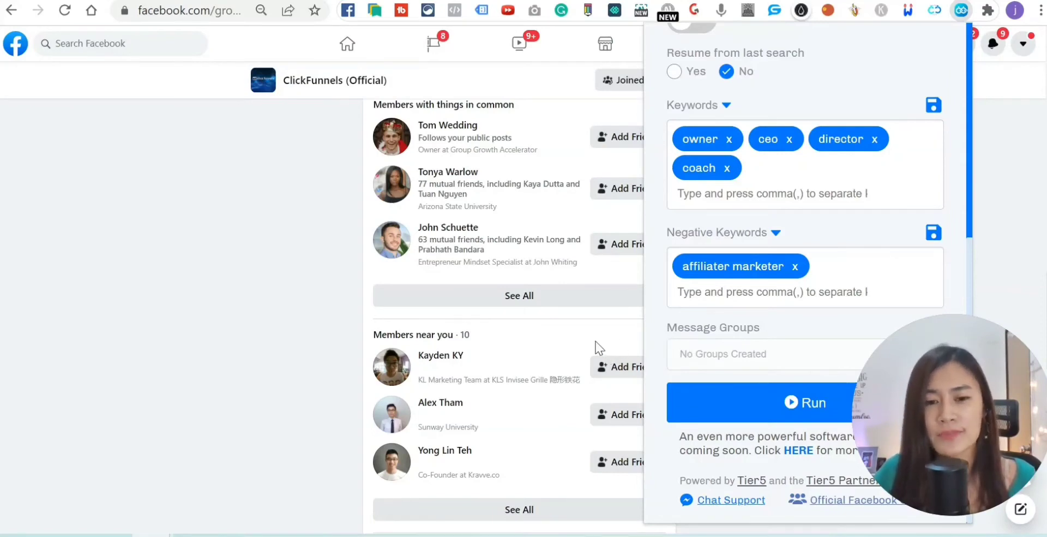
- Find the new group member listed as President (title) at Business Lab and send them a friend request
scroll(594, 341, down, 2)
scroll(527, 371, down, 2)
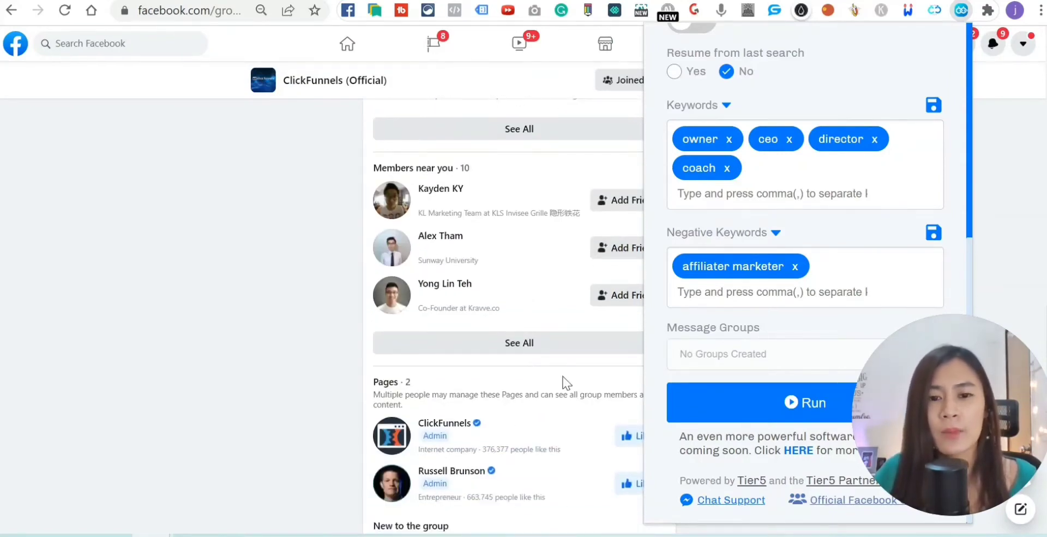
scroll(578, 390, down, 4)
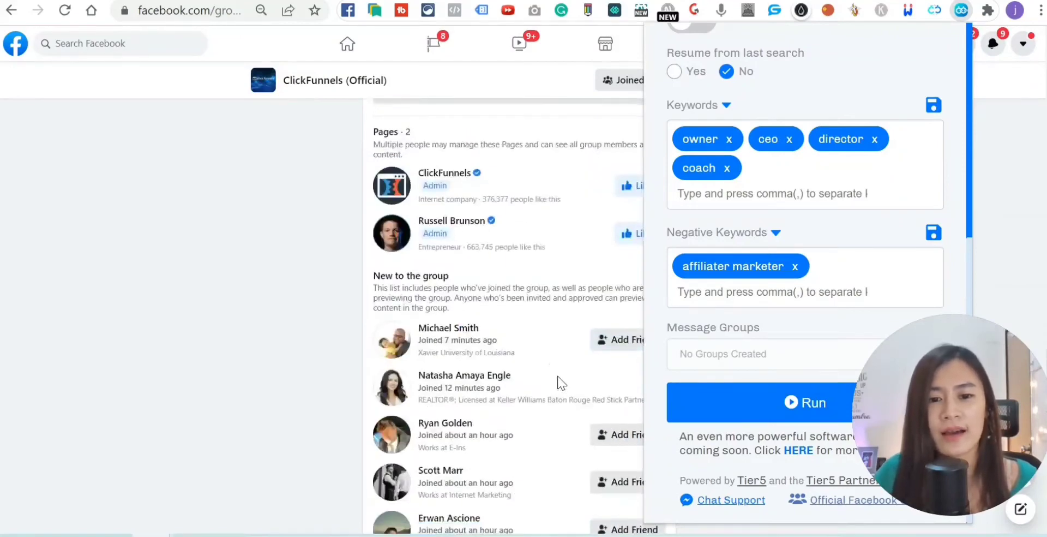
scroll(554, 381, down, 4)
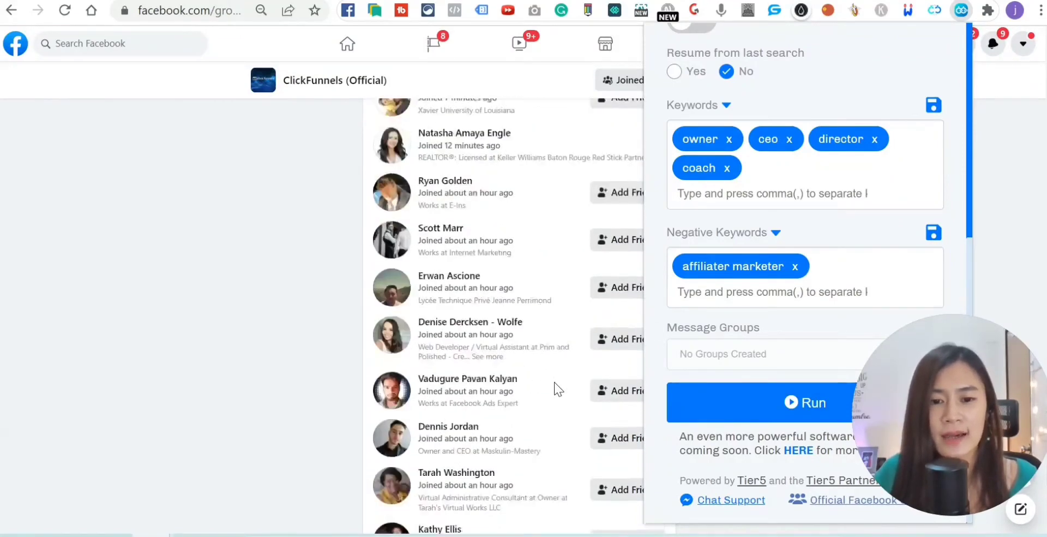
scroll(554, 389, down, 2)
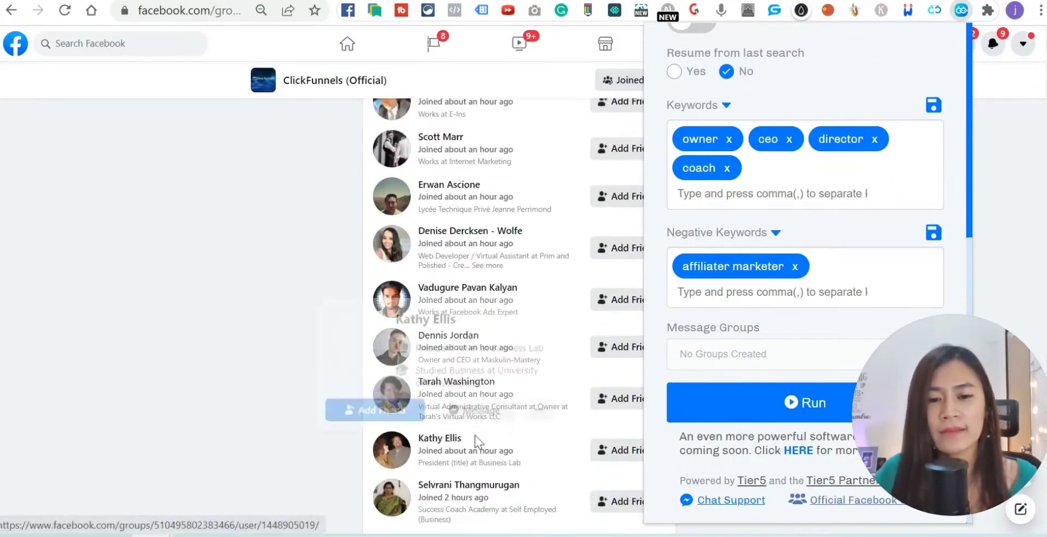
click(611, 455)
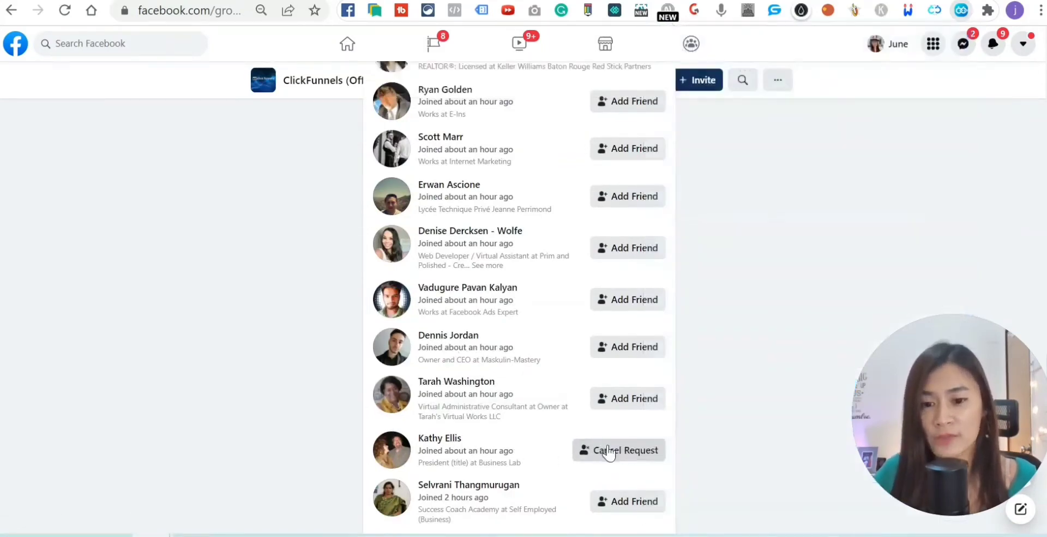
- Reopen Friend Connector Pro and review its request limit, filter, keyword and message group options
click(966, 11)
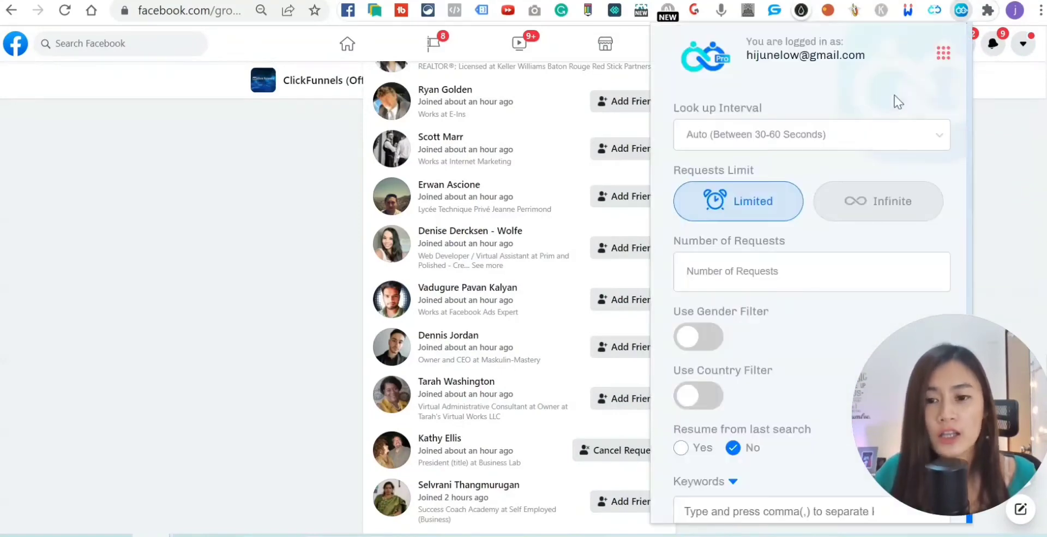
scroll(818, 297, down, 5)
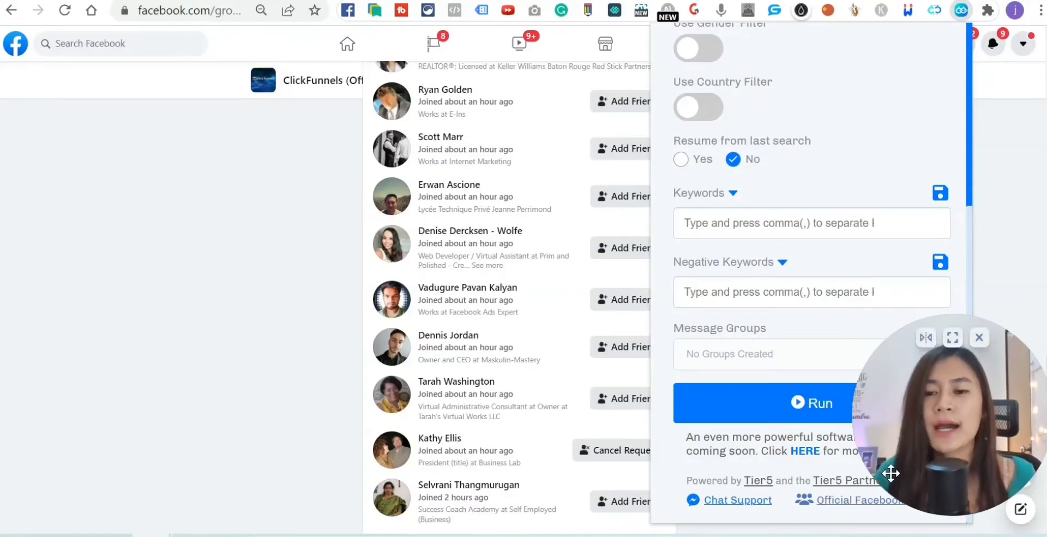
scroll(944, 282, up, 5)
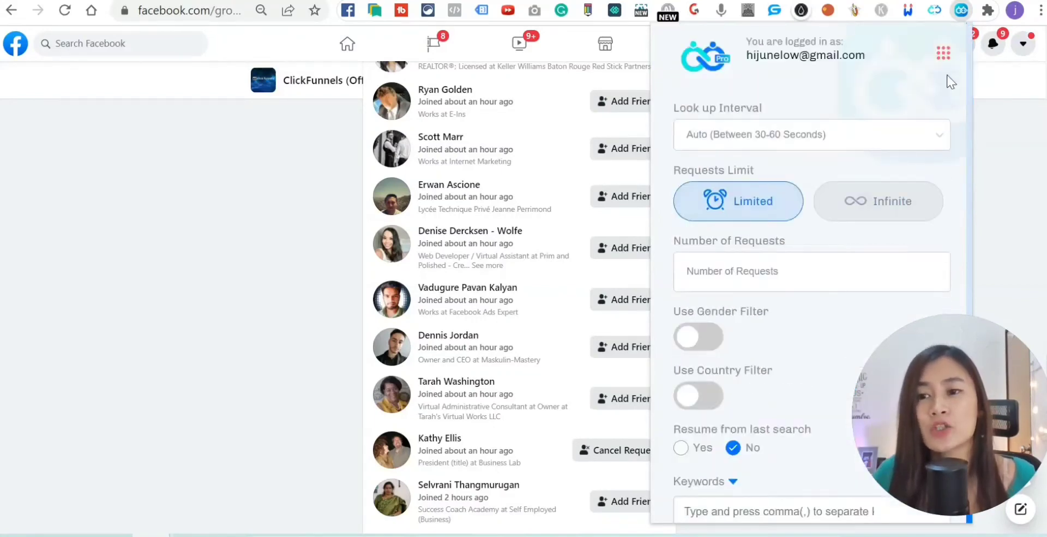
click(944, 57)
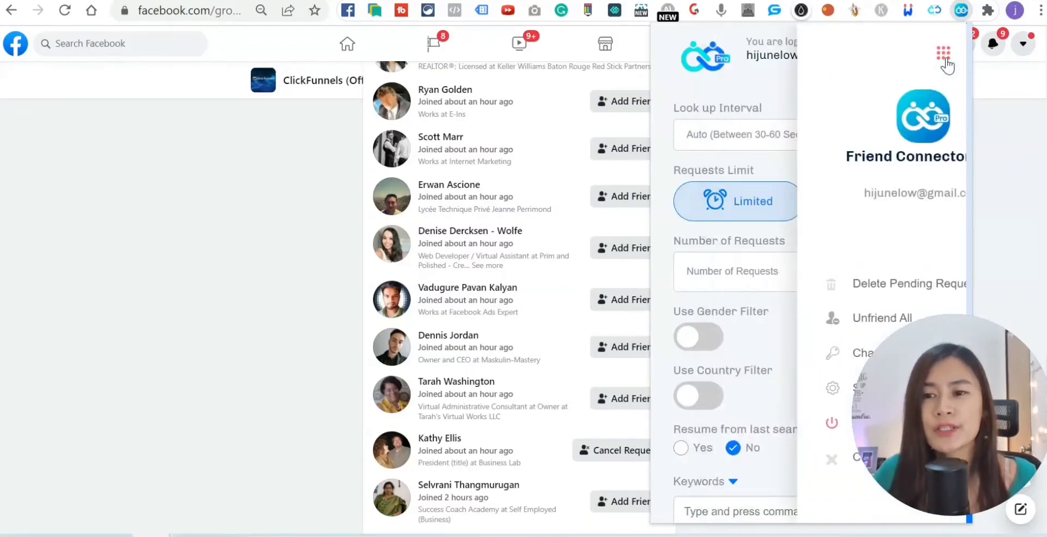
click(945, 57)
scroll(902, 180, down, 3)
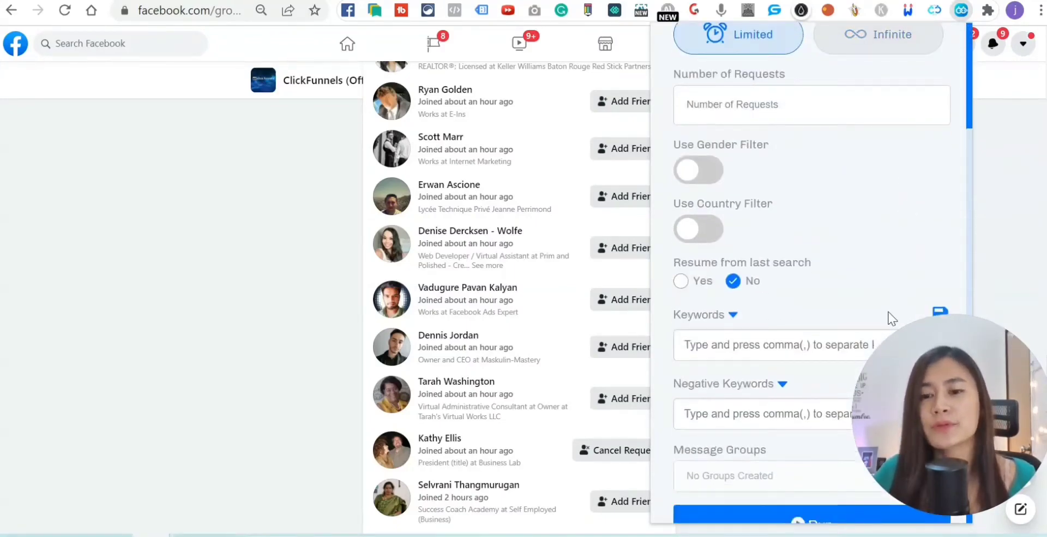
scroll(891, 316, down, 2)
scroll(631, 354, up, 5)
scroll(742, 129, up, 4)
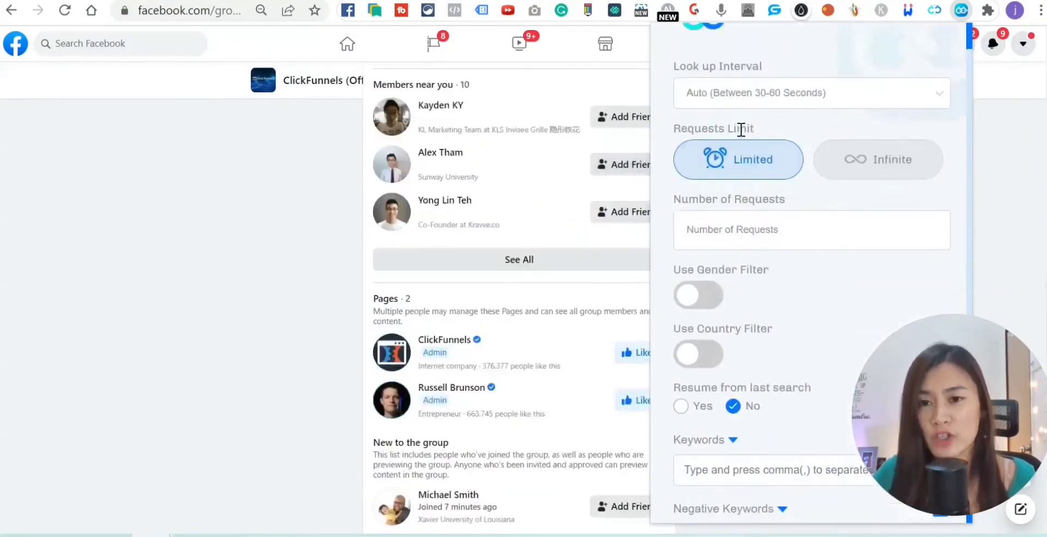
scroll(844, 213, up, 1)
scroll(848, 276, down, 5)
scroll(848, 276, up, 3)
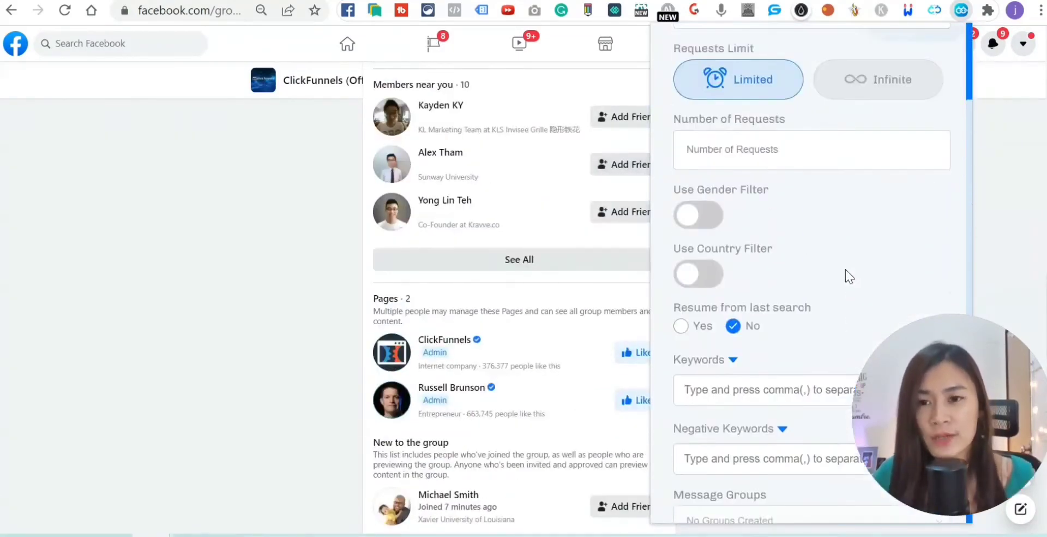
scroll(845, 270, up, 3)
- Open the Friend Connector Pro settings to view the message segments
click(937, 56)
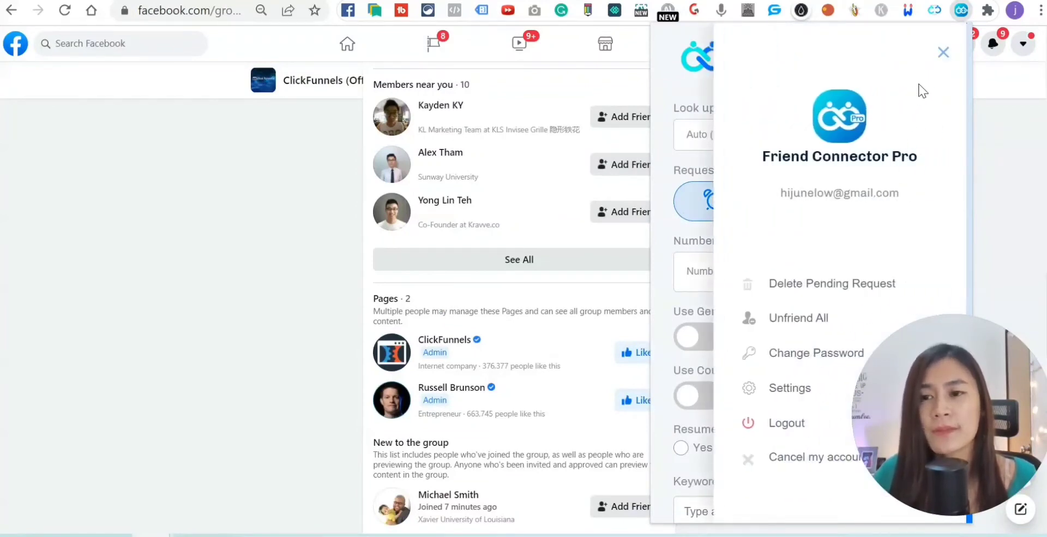
click(942, 55)
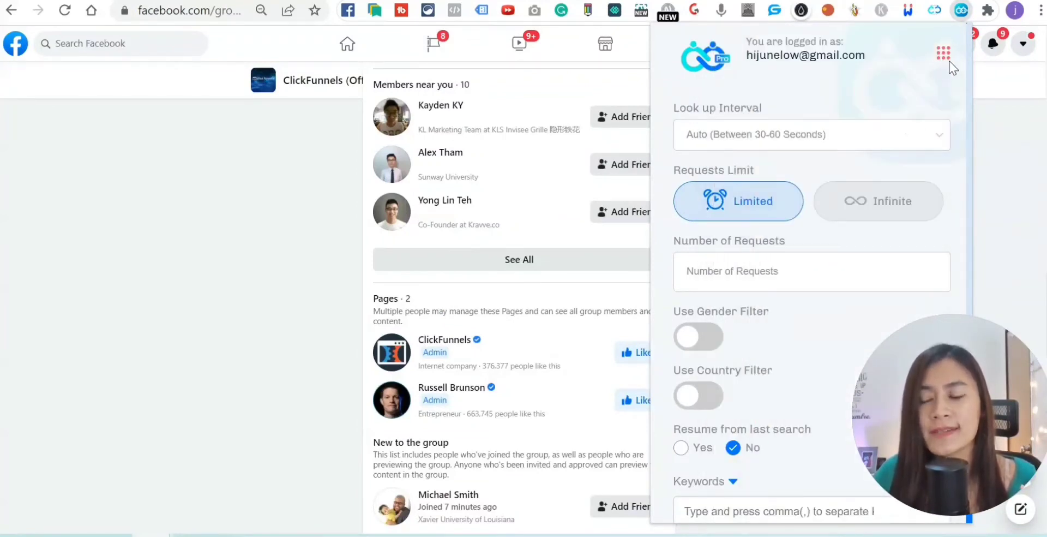
click(943, 55)
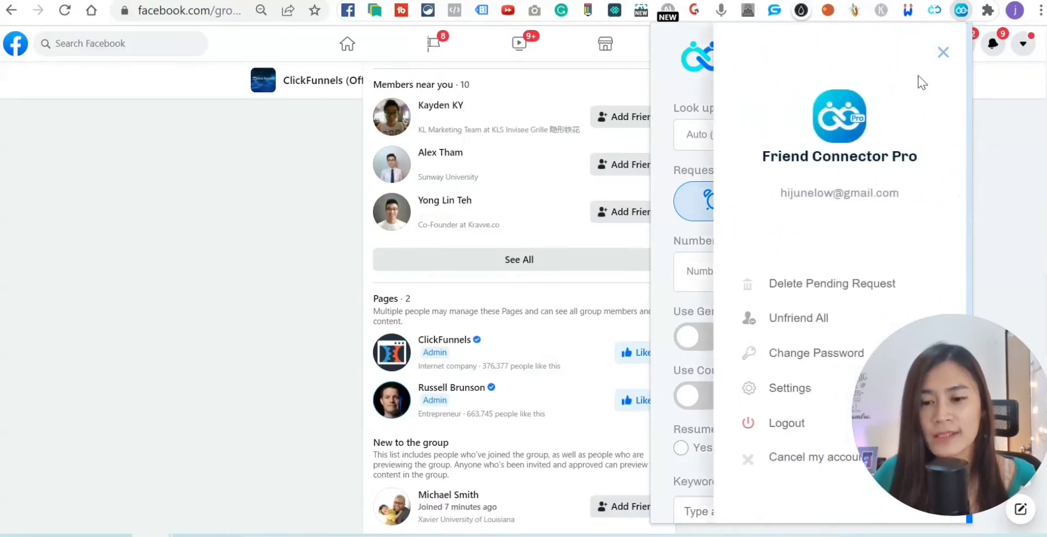
click(800, 392)
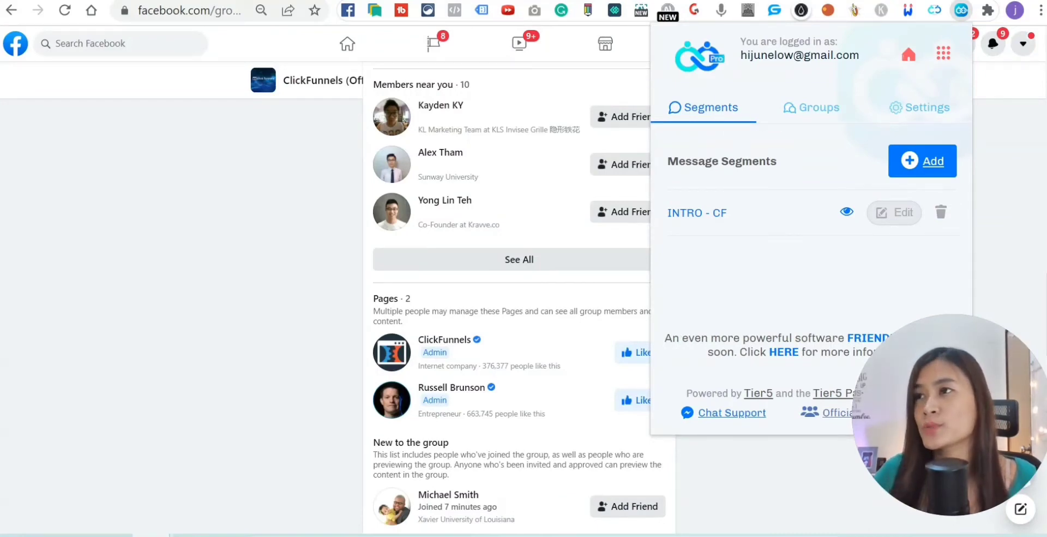
- Switch to Notepad, highlight the "Group (paragraph)" and "Segment (sentence)" notes in turn, and minimize the window
key(alt+Tab)
drag(578, 92, 400, 19)
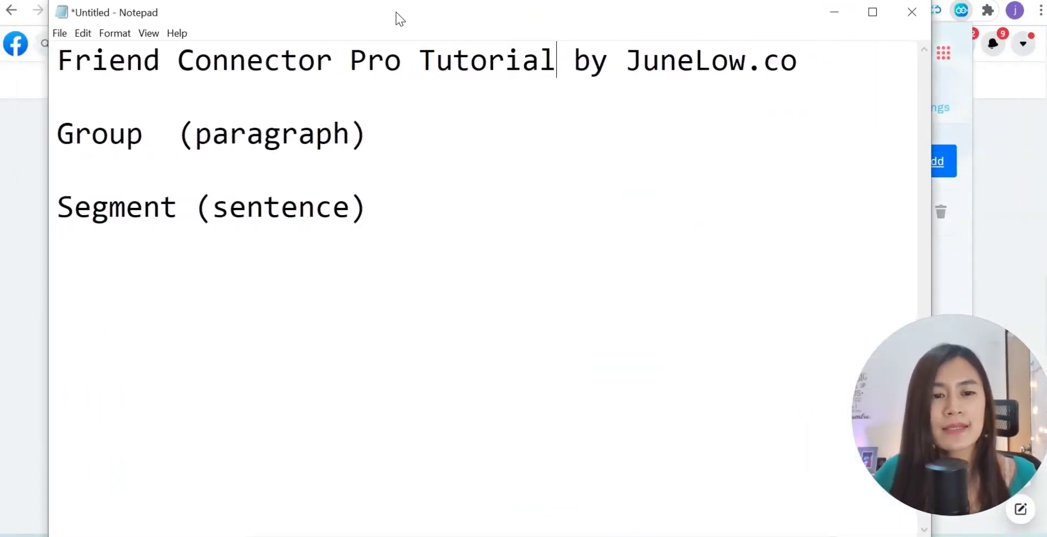
click(395, 235)
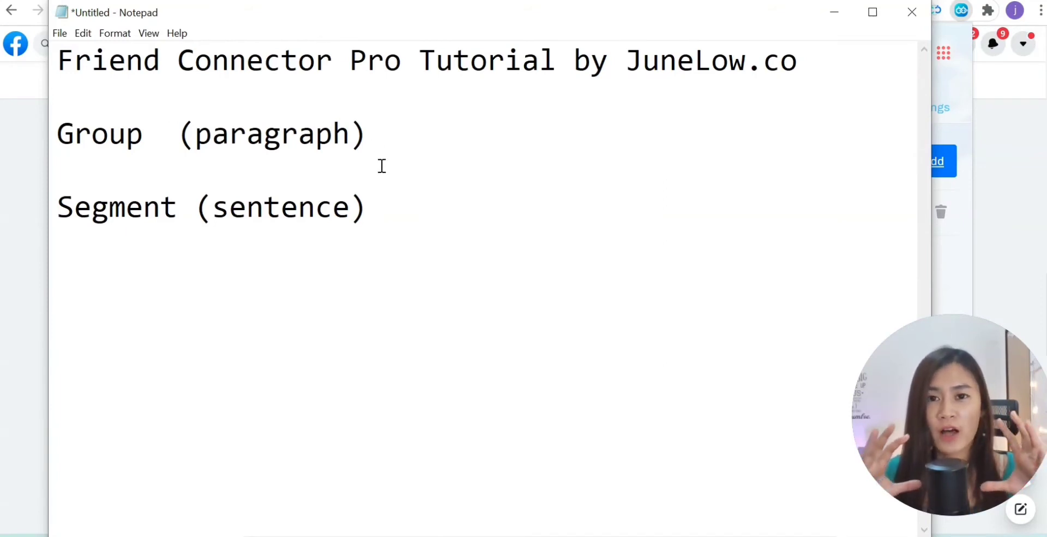
click(399, 133)
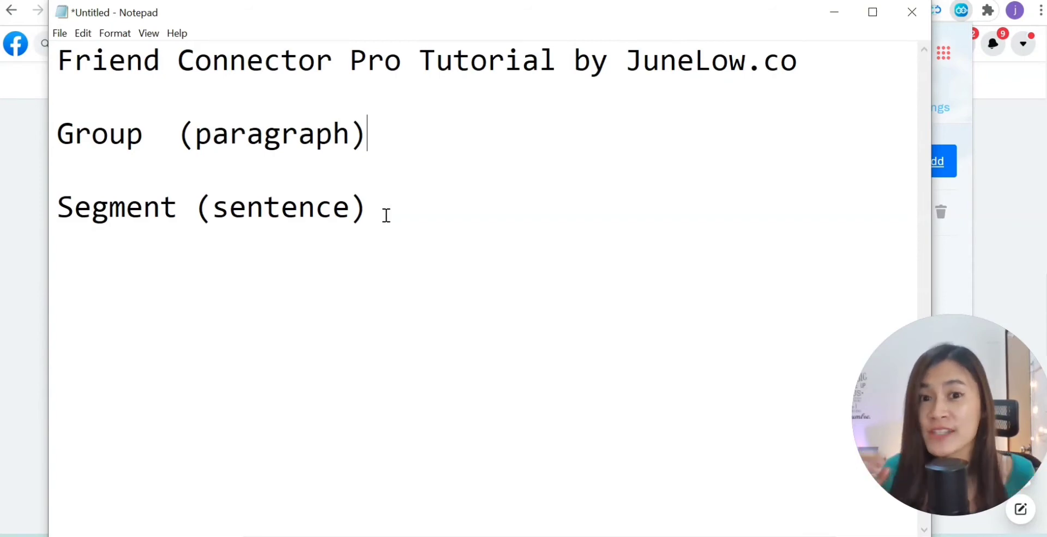
drag(367, 144, 63, 147)
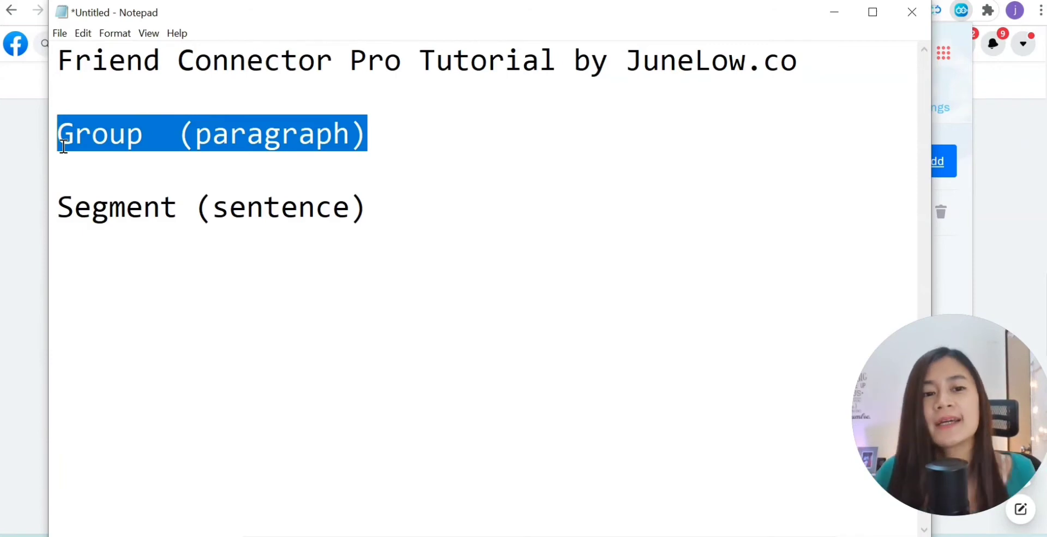
drag(60, 206, 384, 211)
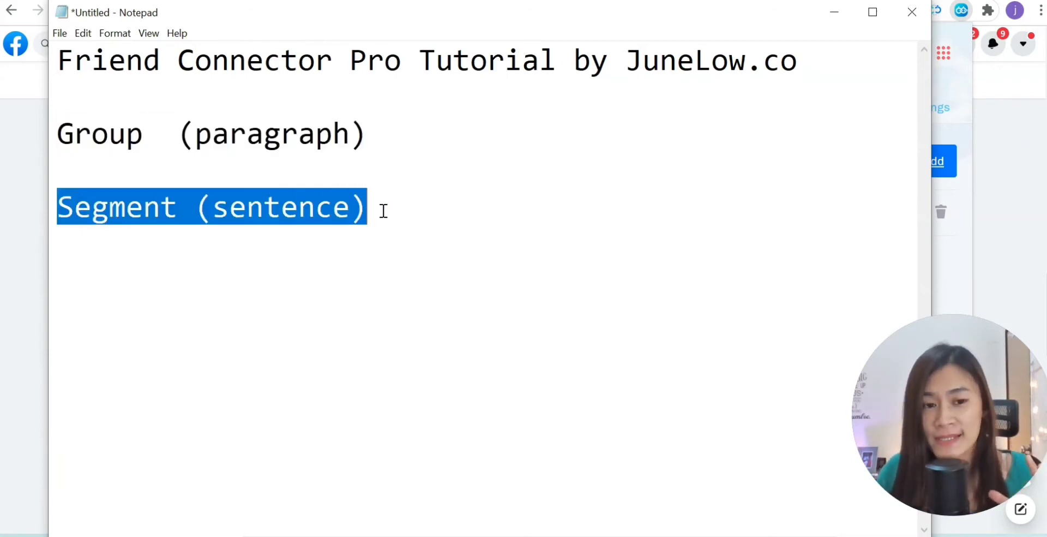
click(835, 14)
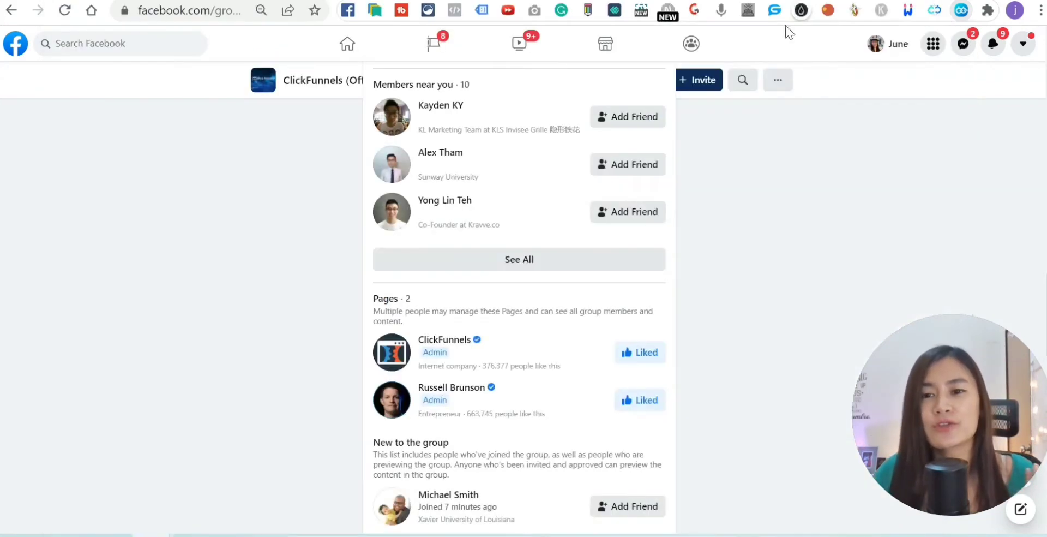
- Reopen Friend Connector Pro from the Facebook group page and go to its message segments settings
click(961, 11)
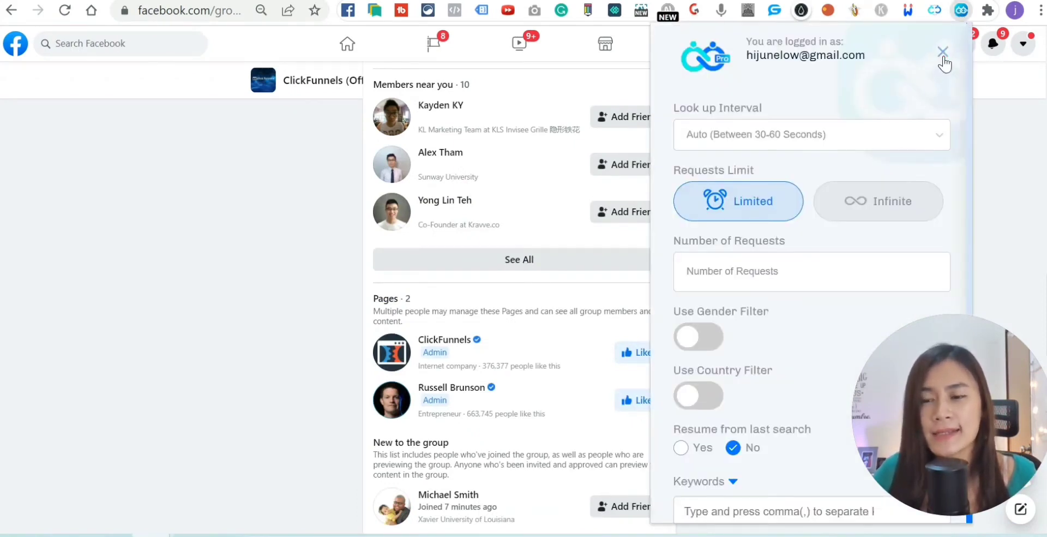
click(943, 53)
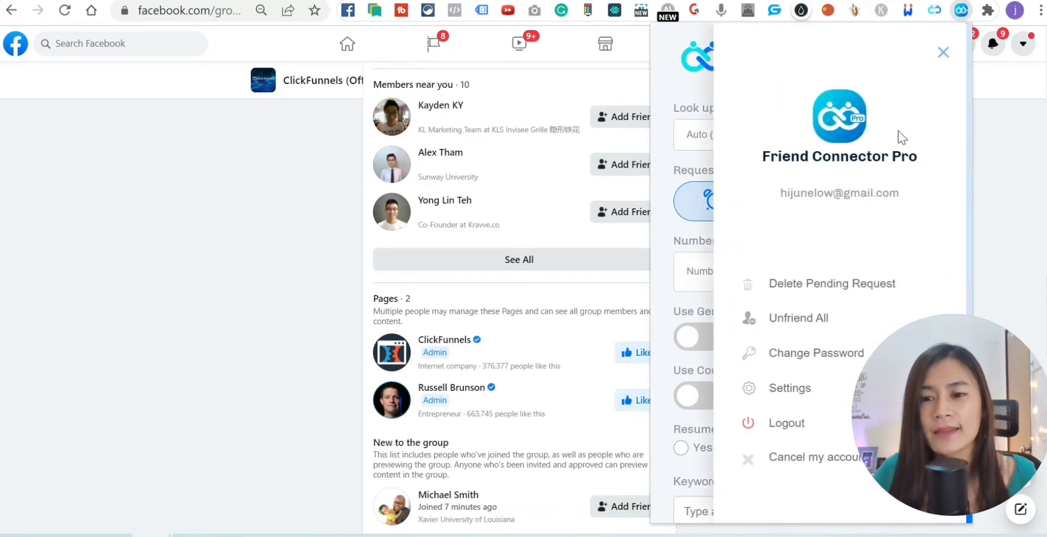
click(803, 388)
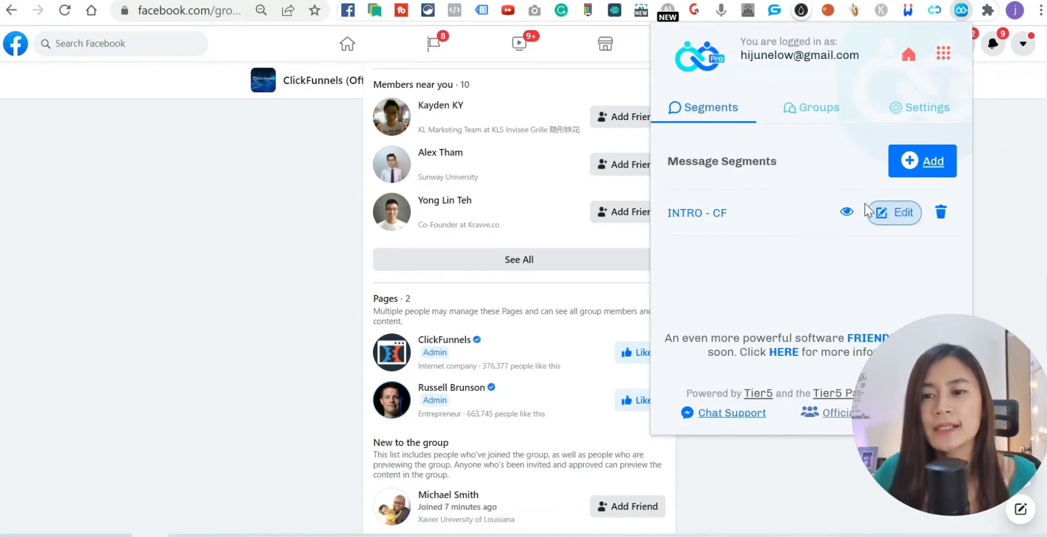
- Edit the INTRO - CF message segment, removing its existing message block and setting the title to "INTRO-CF"
click(881, 213)
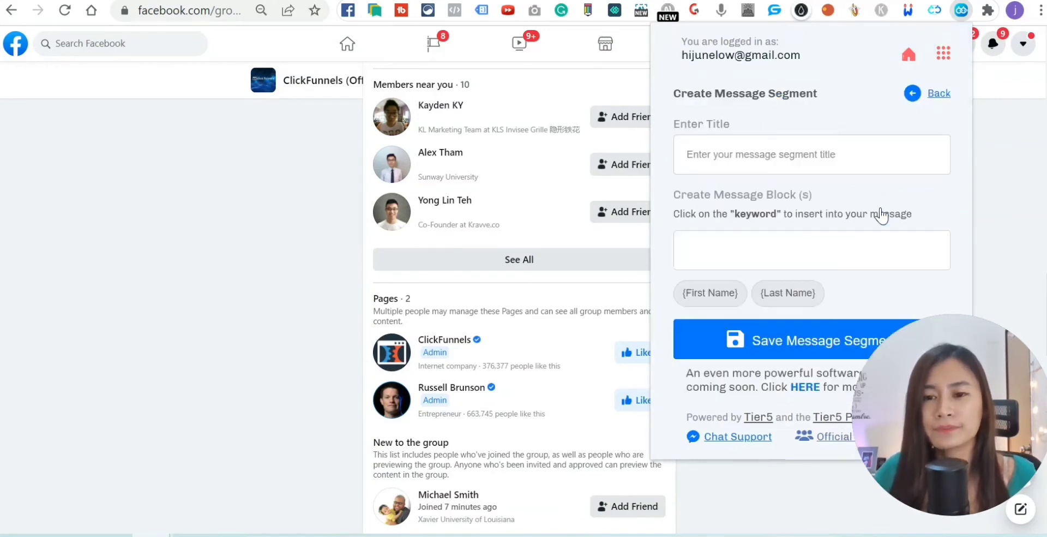
drag(748, 175, 679, 176)
click(727, 173)
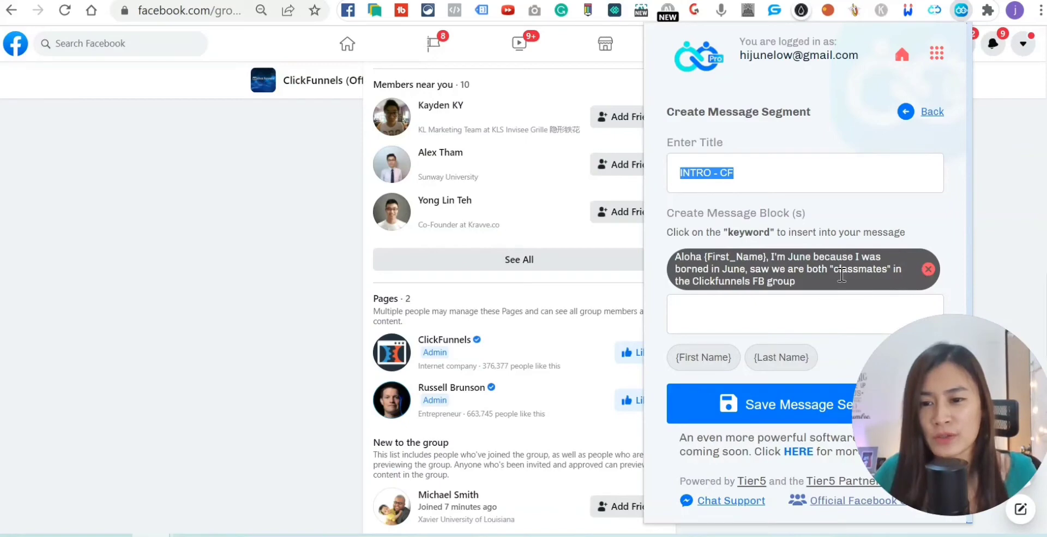
drag(851, 281, 783, 267)
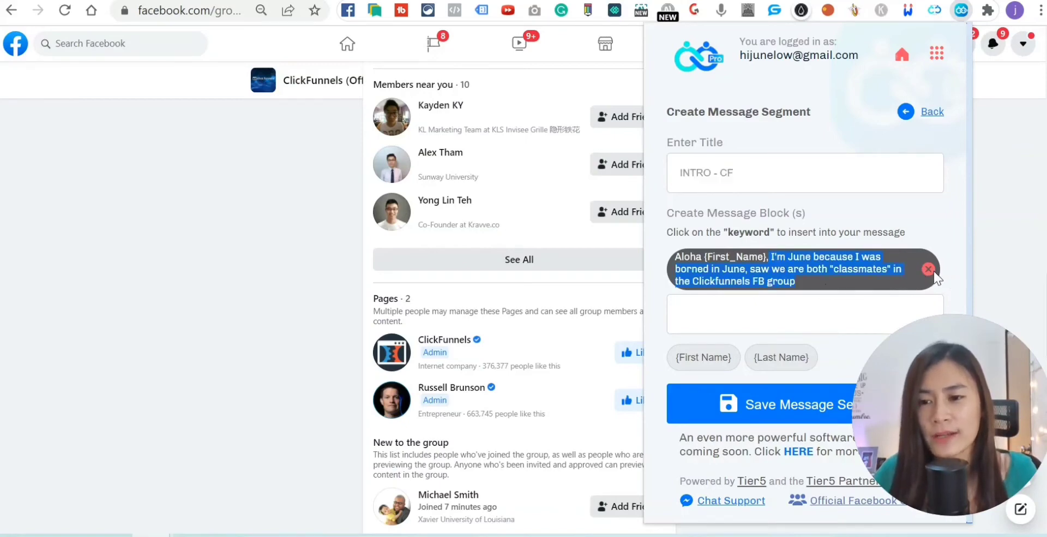
click(928, 270)
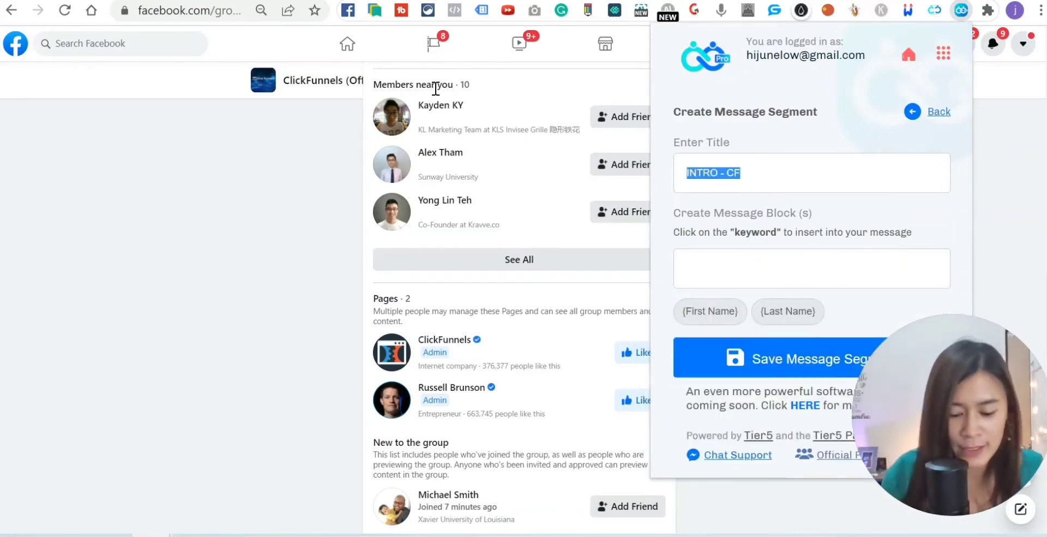
text(In)
text(NTRO)
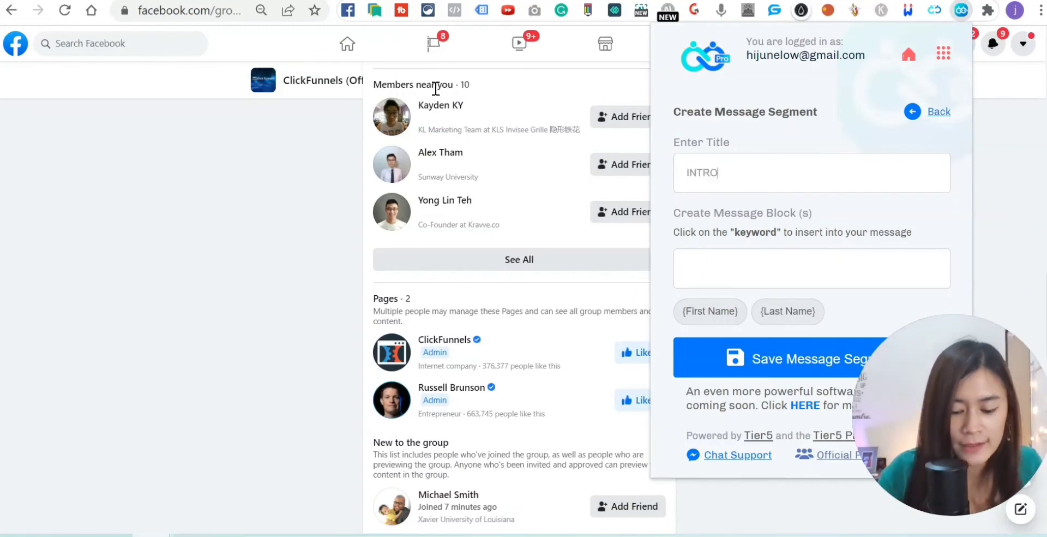
text(-CF)
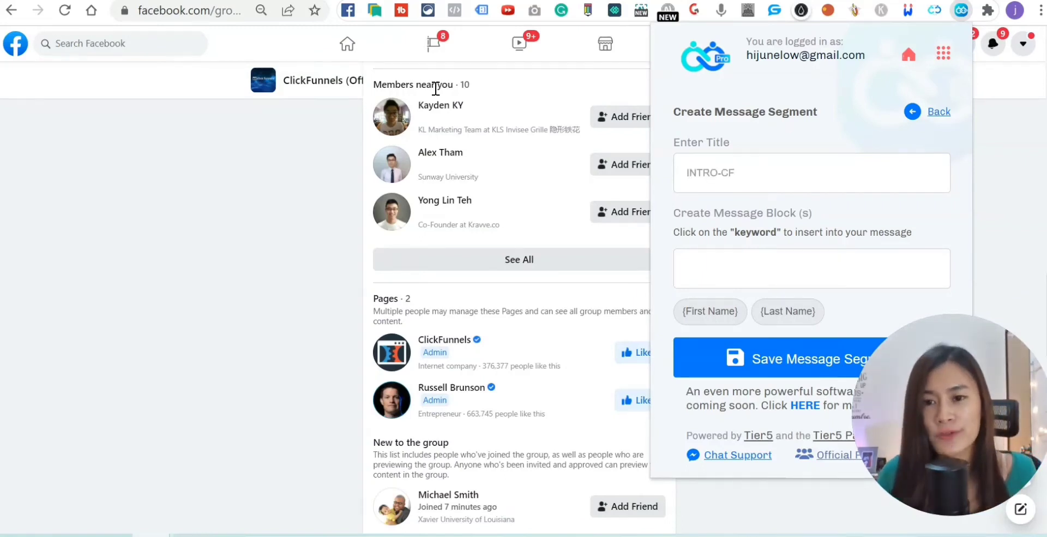
- Start a new message block with "Aloha" followed by the {First Name} keyword
click(748, 262)
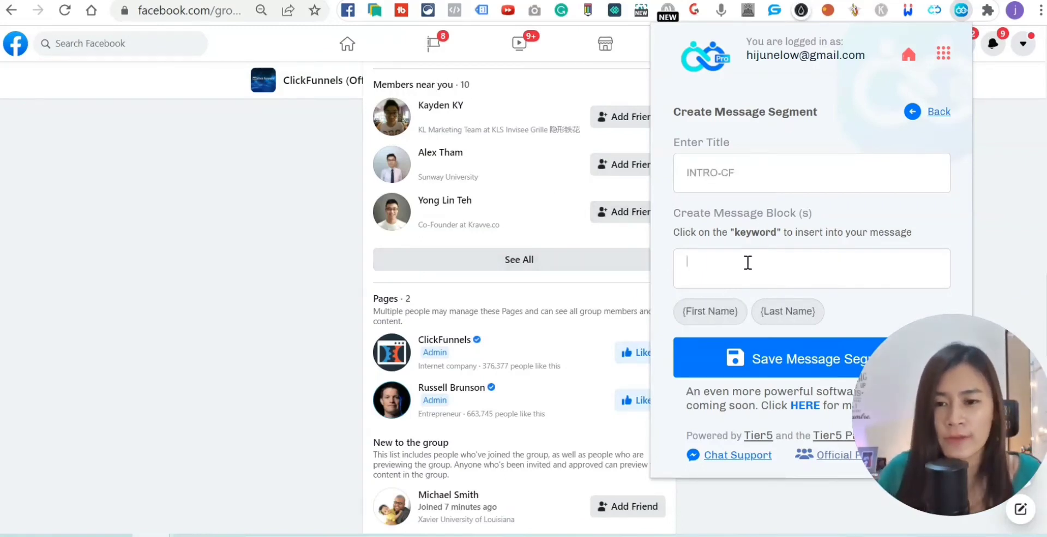
text(A)
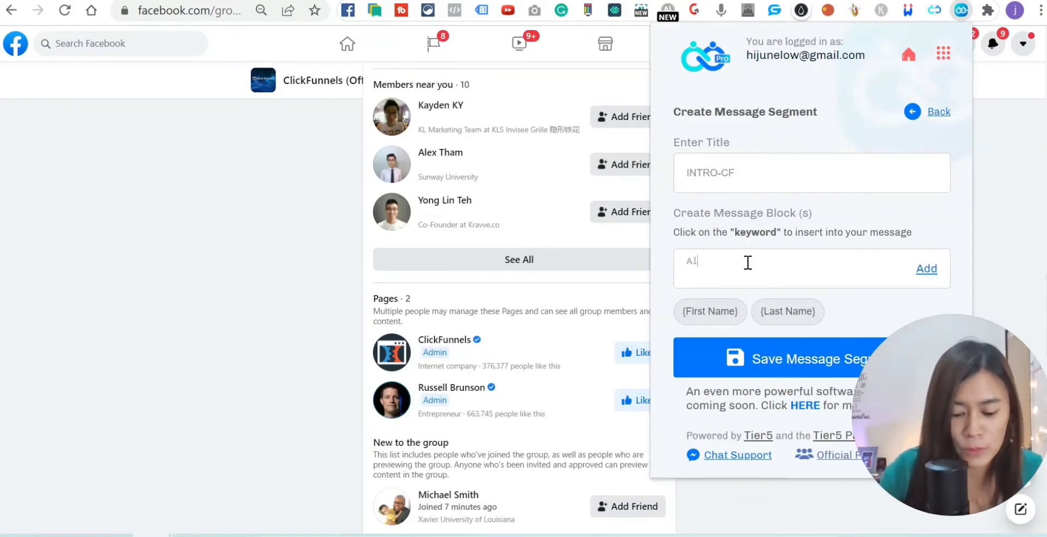
text(loha)
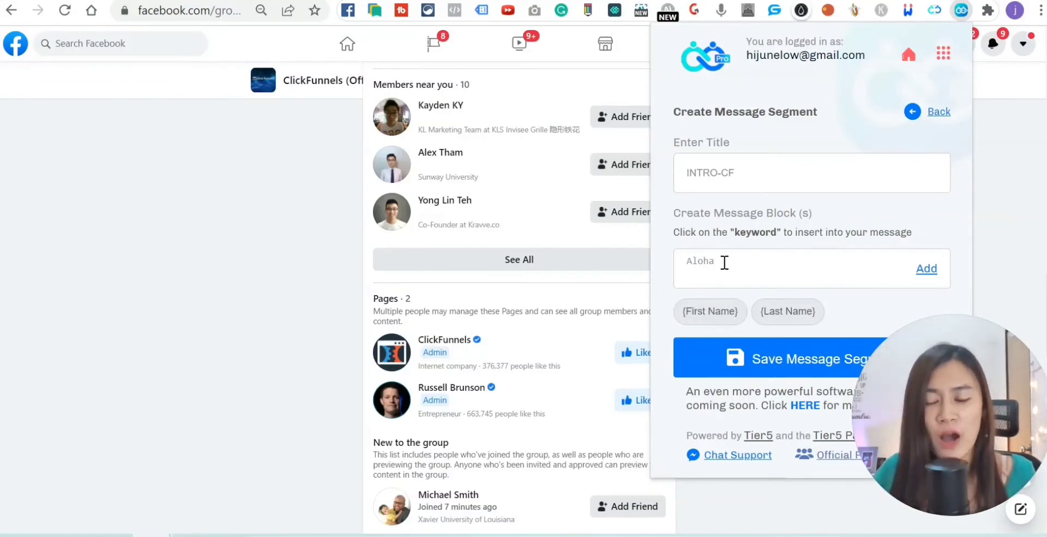
click(712, 315)
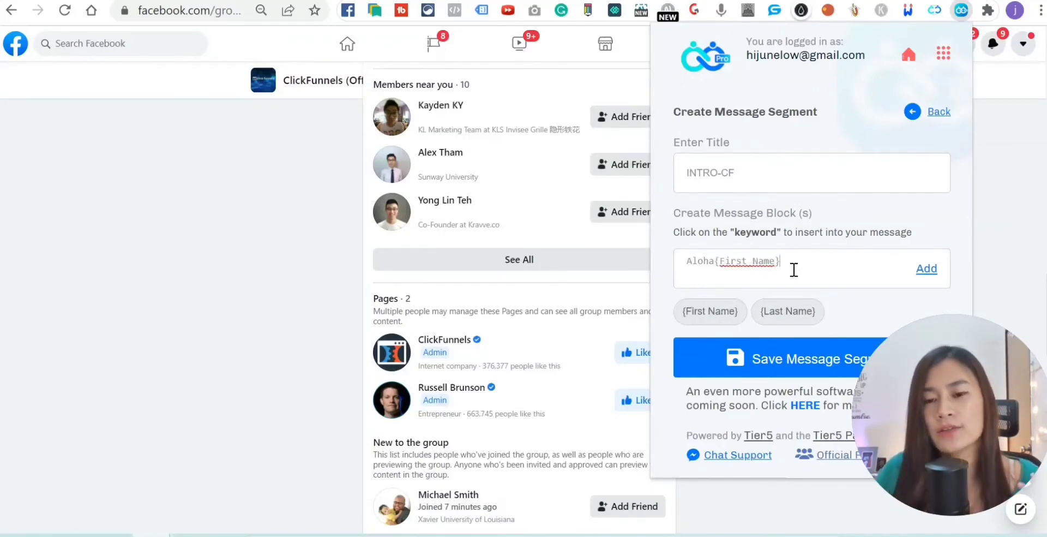
click(770, 322)
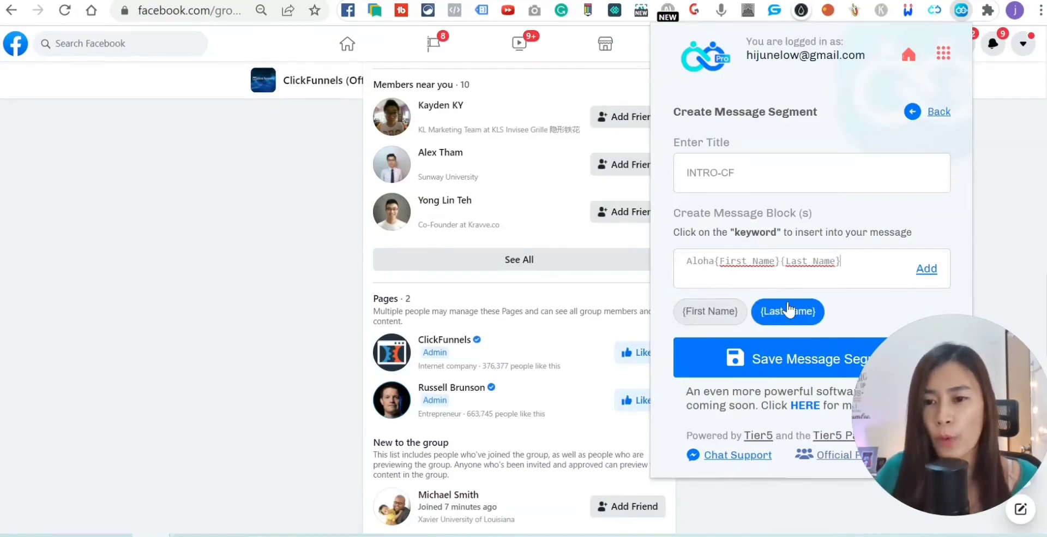
drag(845, 264, 784, 268)
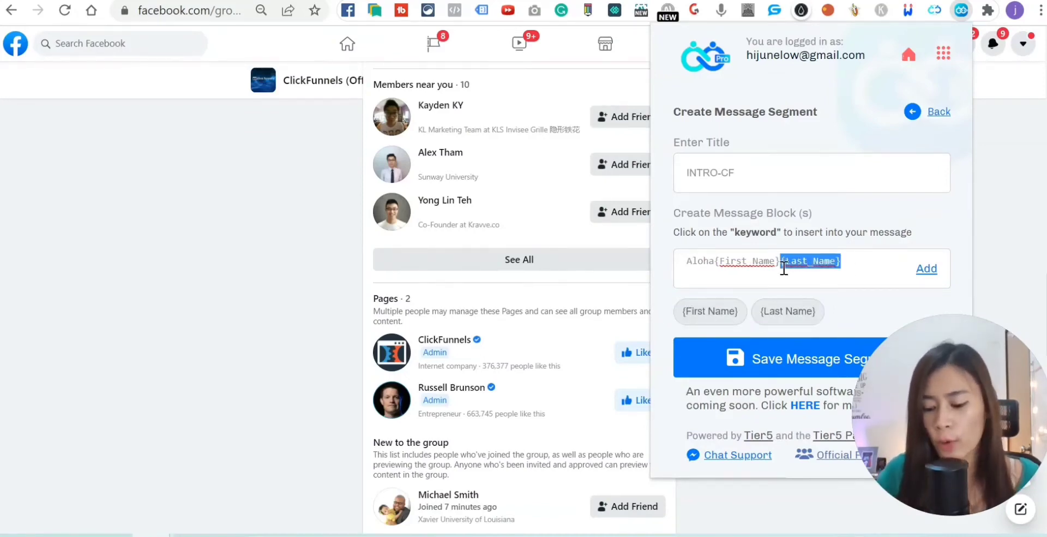
key(BackSpace)
text(I)
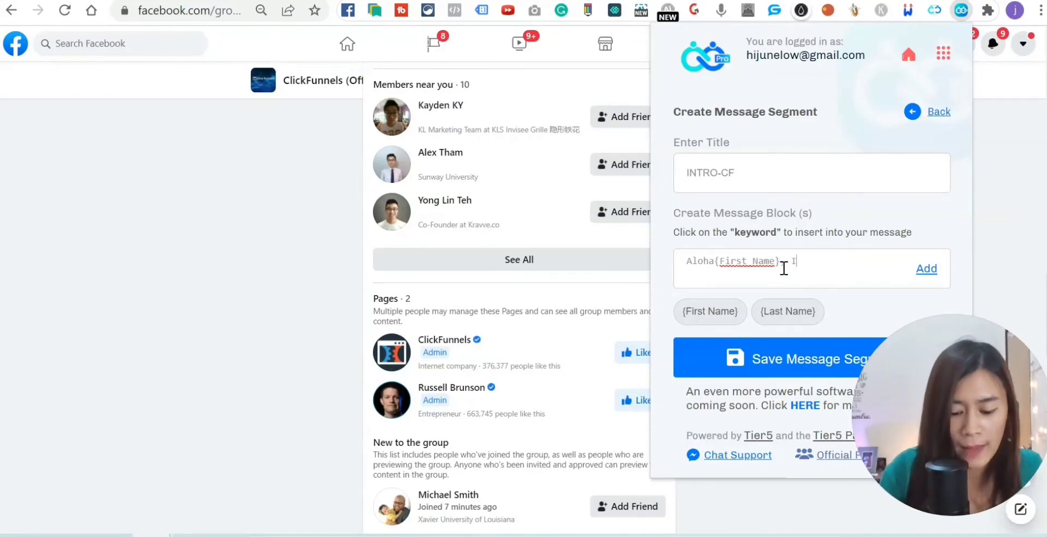
text('m June)
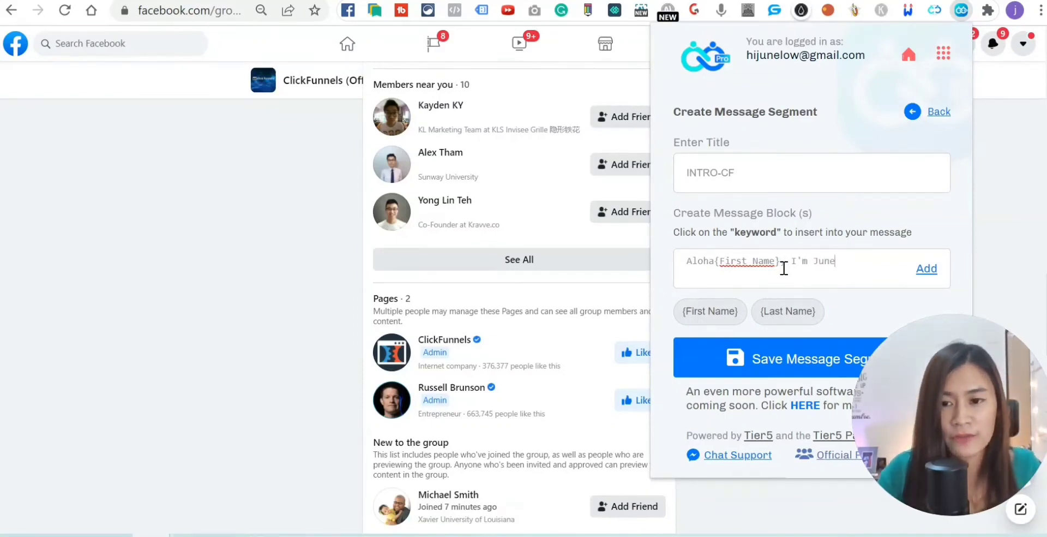
key(BackSpace)
key(BackSpace)
key(BackSpace)
key(BackSpace)
key(BackSpace)
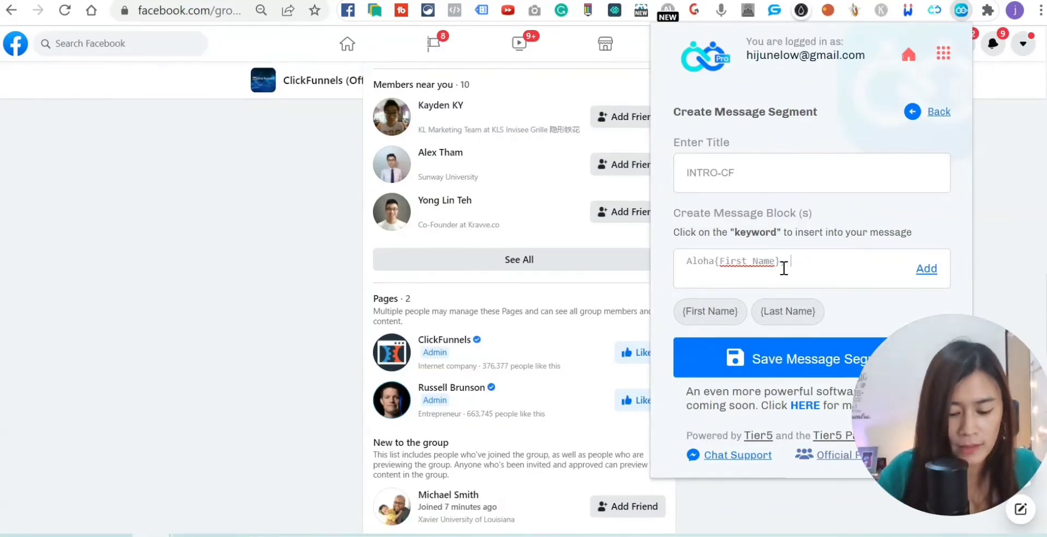
- Complete the message block with a self-introduction mentioning "classmates" in the Clickfunnels FB group, correcting "borned" to "born" and inserting "I" before "saw"
text(, I'm June because I was borned in June, saw we are both "classmates" in the Clickfunnels FB group)
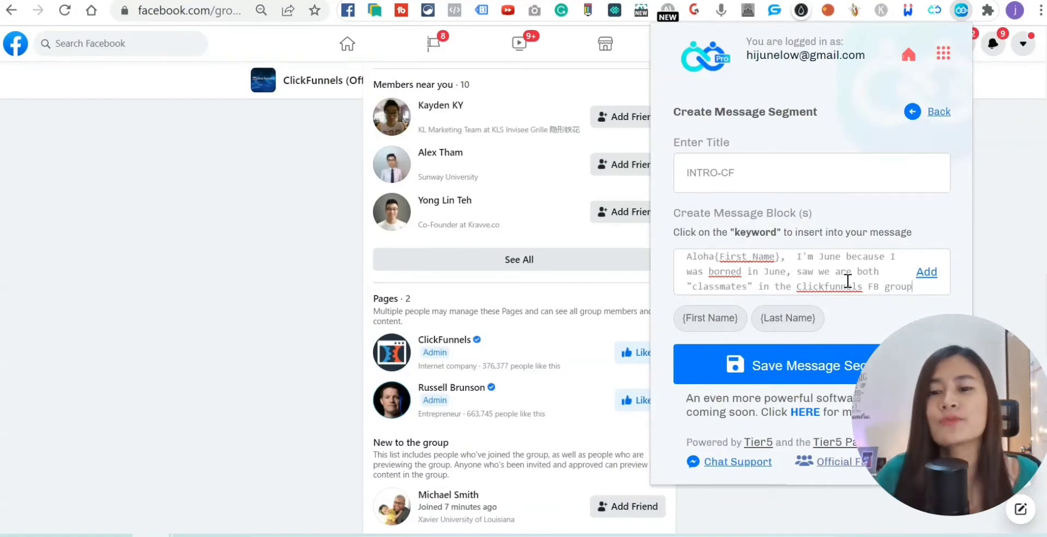
click(741, 271)
key(BackSpace)
key(BackSpace)
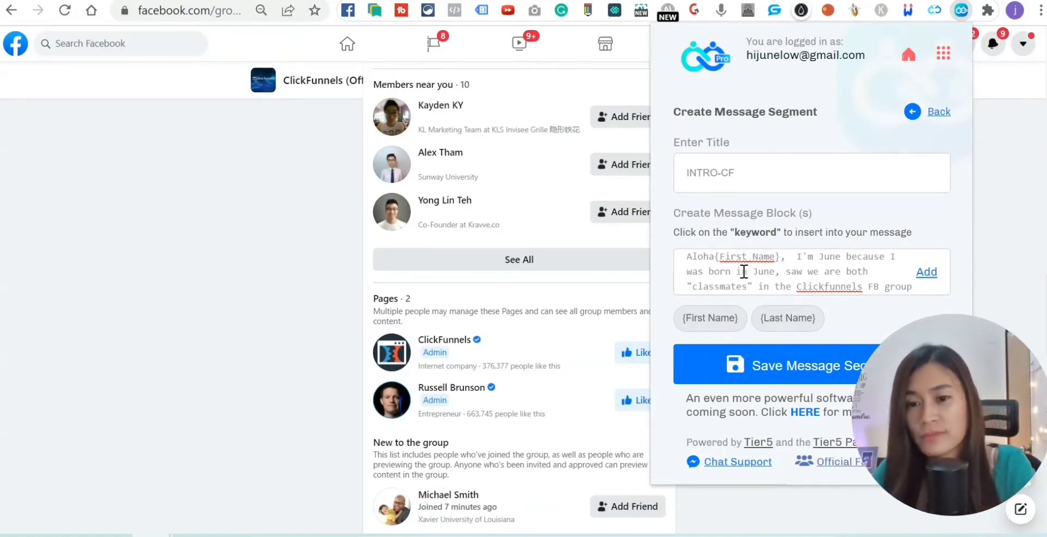
click(784, 271)
text(I)
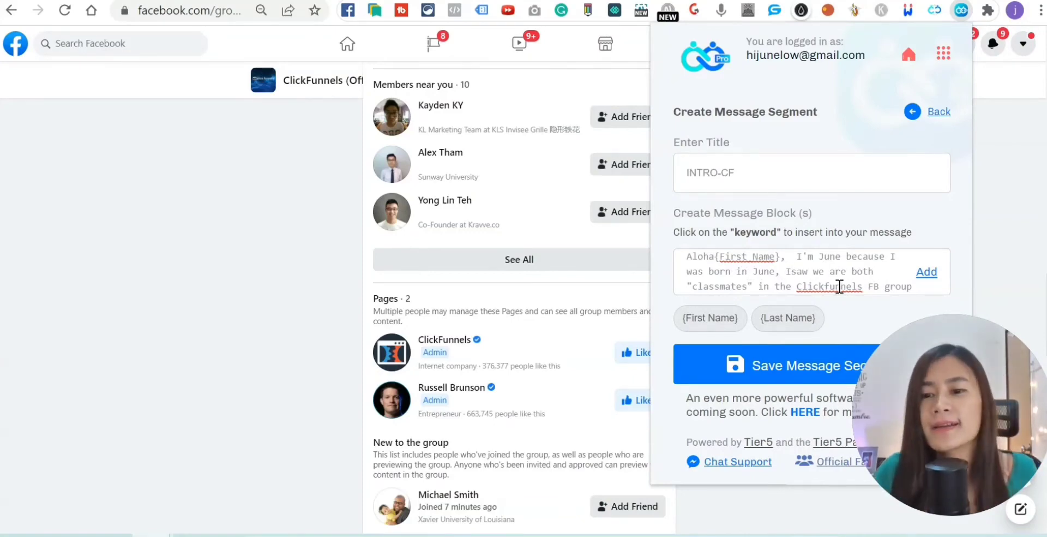
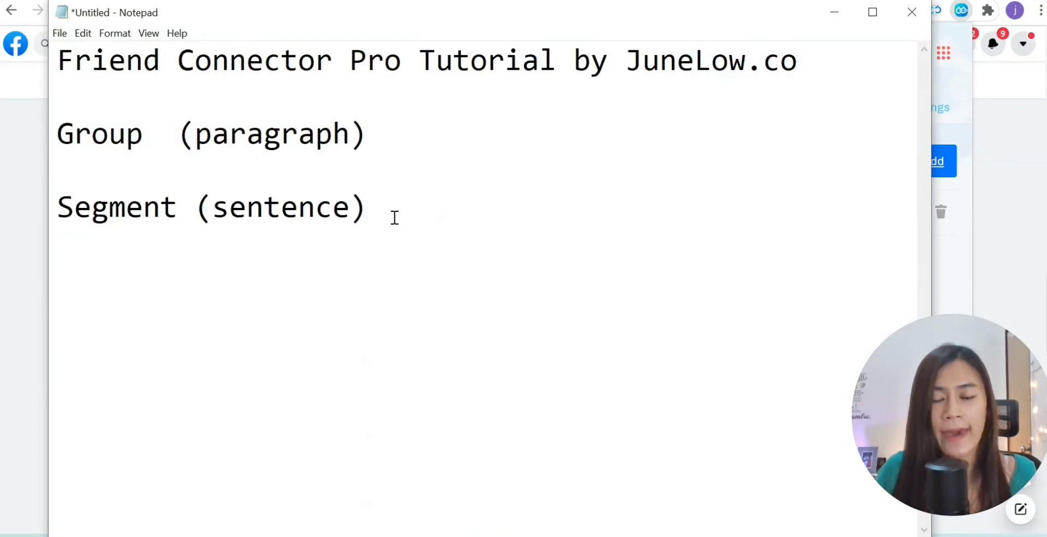
- Minimize Notepad and reopen the message segments settings of Friend Connector Pro
click(833, 12)
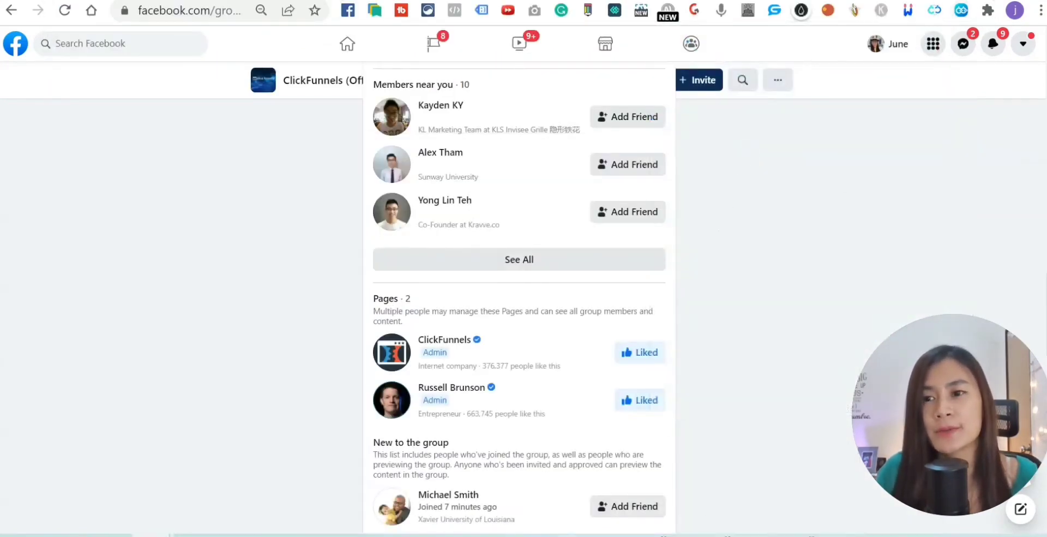
click(959, 12)
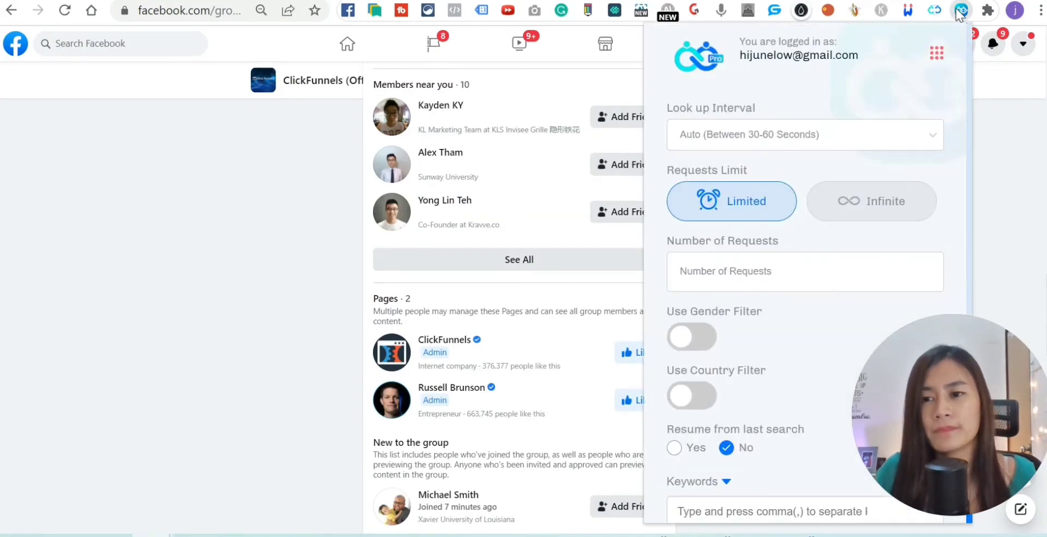
click(936, 54)
click(800, 391)
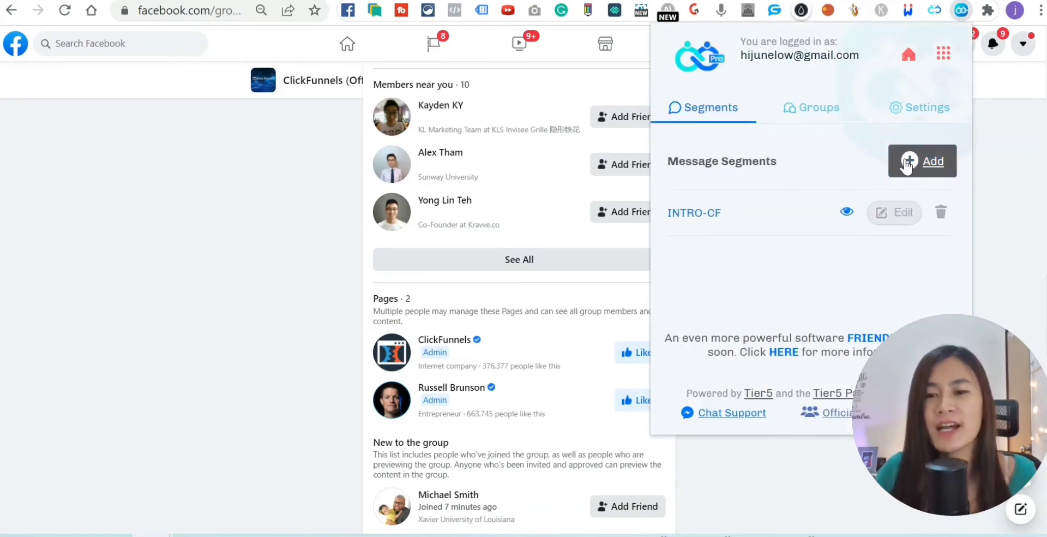
- Create a new message segment titled "Intro Q - CF"
click(907, 164)
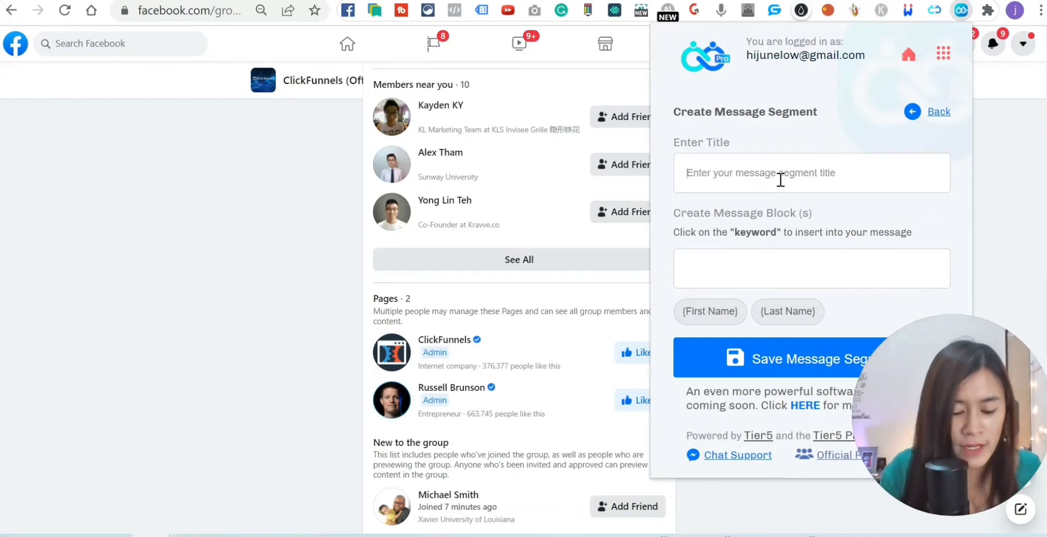
text(Qu)
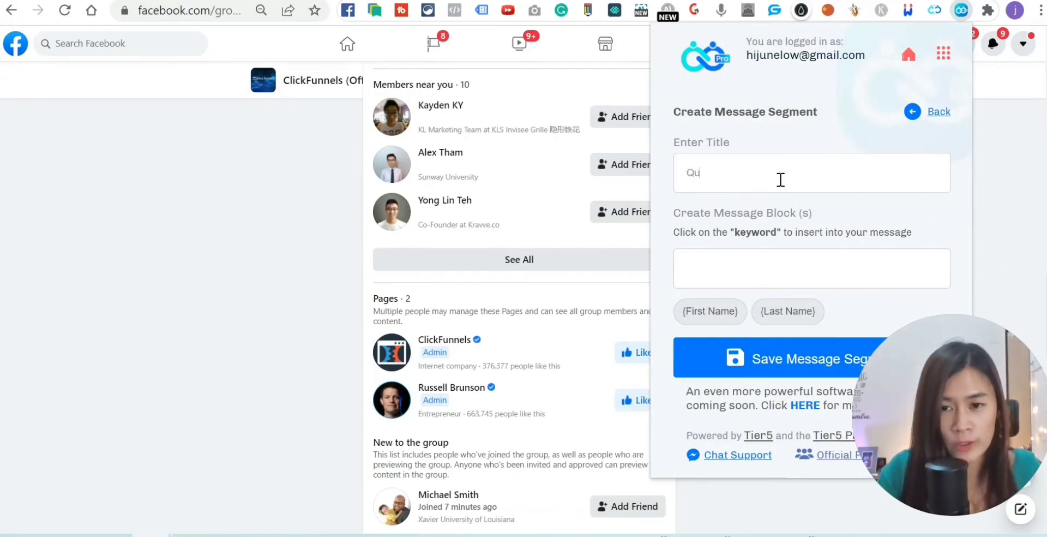
key(BackSpace)
key(BackSpace)
text(Intro )
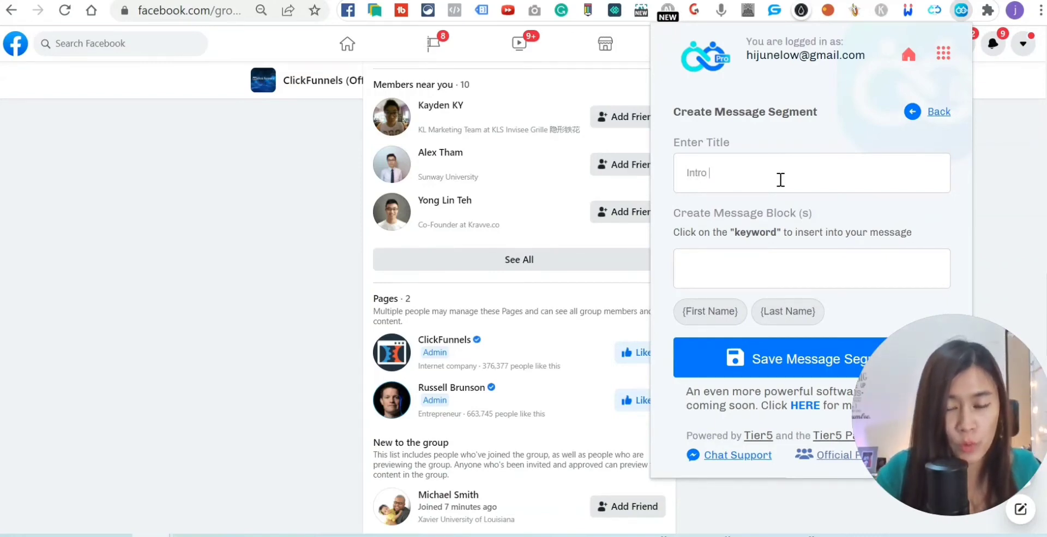
text(Q - CF)
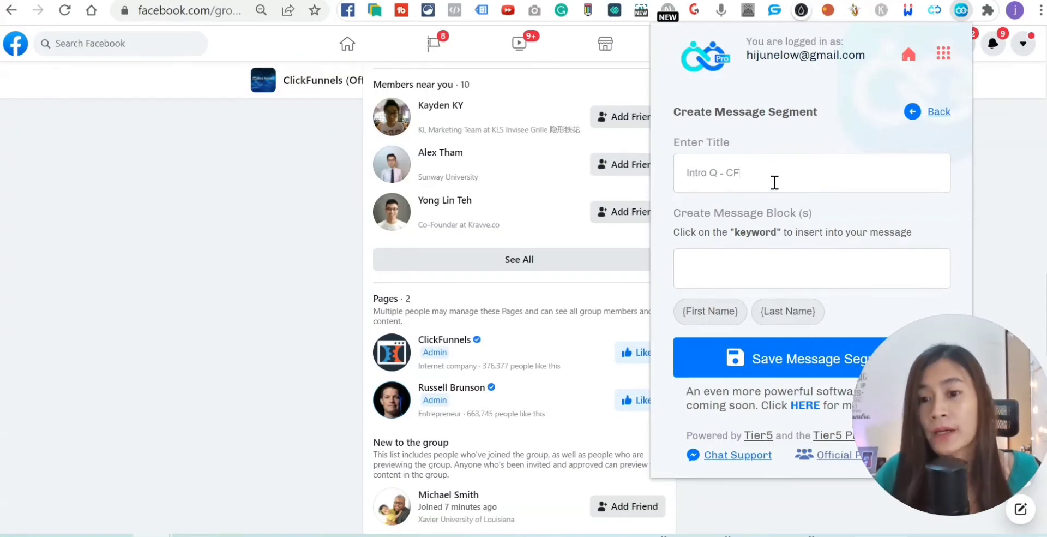
- Add the message block "How is Clickfunnels working for you so far?" to the new segment
click(790, 254)
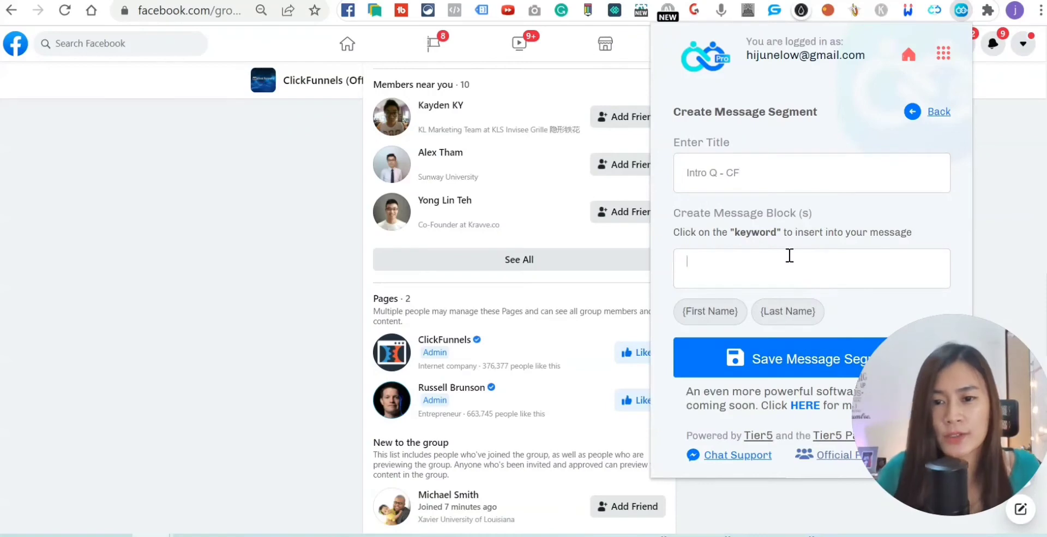
text(How)
key(BackSpace)
key(BackSpace)
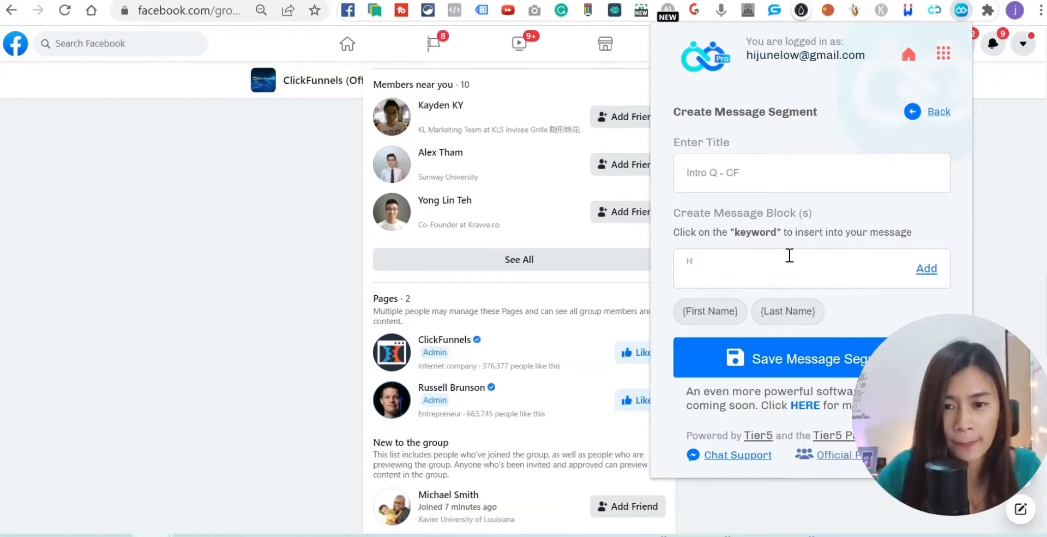
text(ow is Cli)
key(BackSpace)
key(BackSpace)
key(BackSpace)
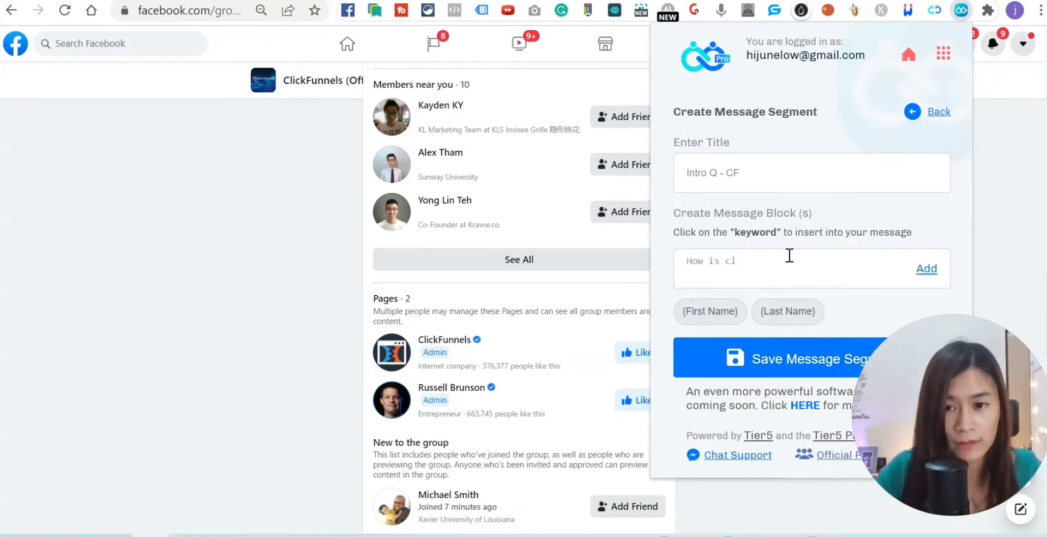
text(Cli)
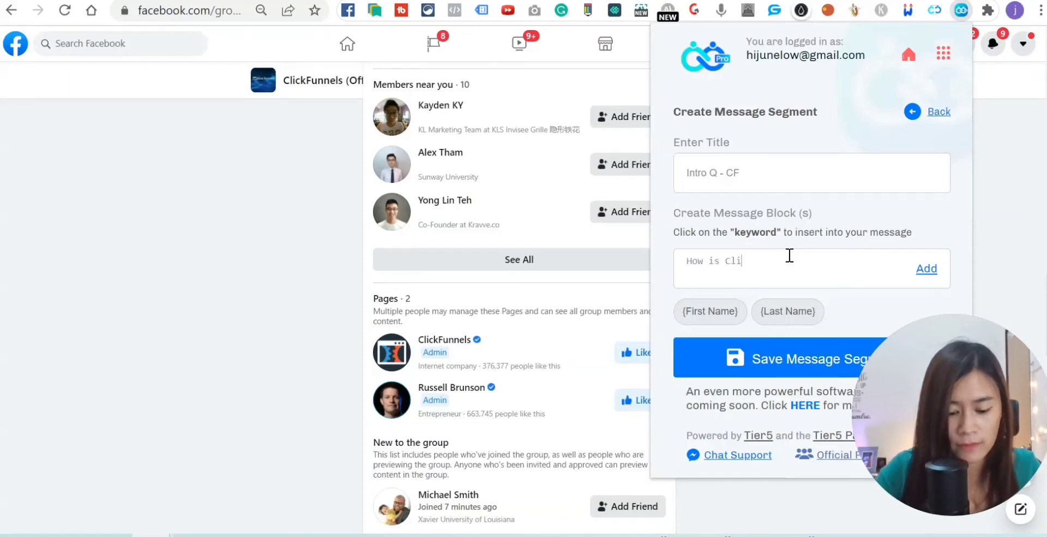
text(ckfunnels working for you so far)
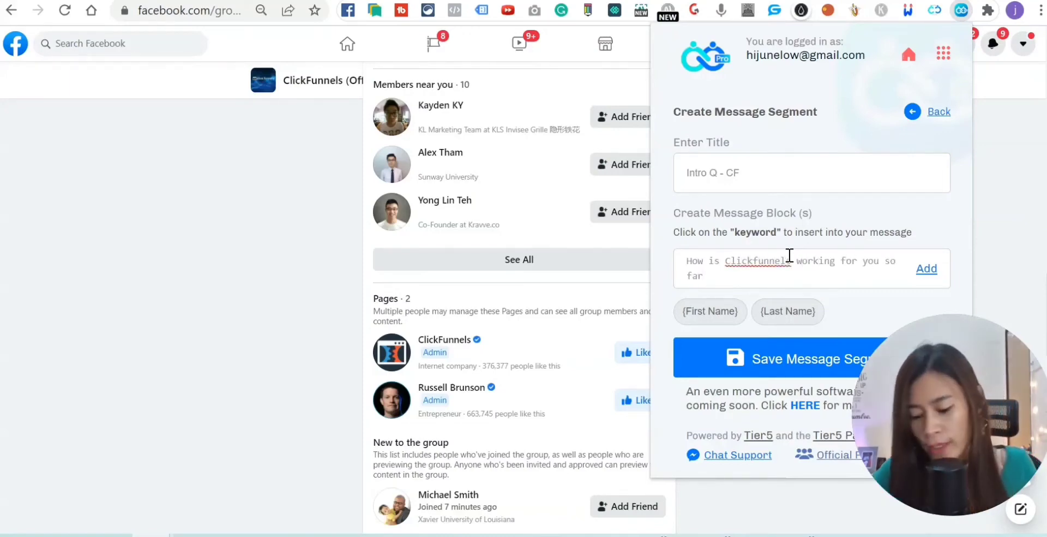
text(?)
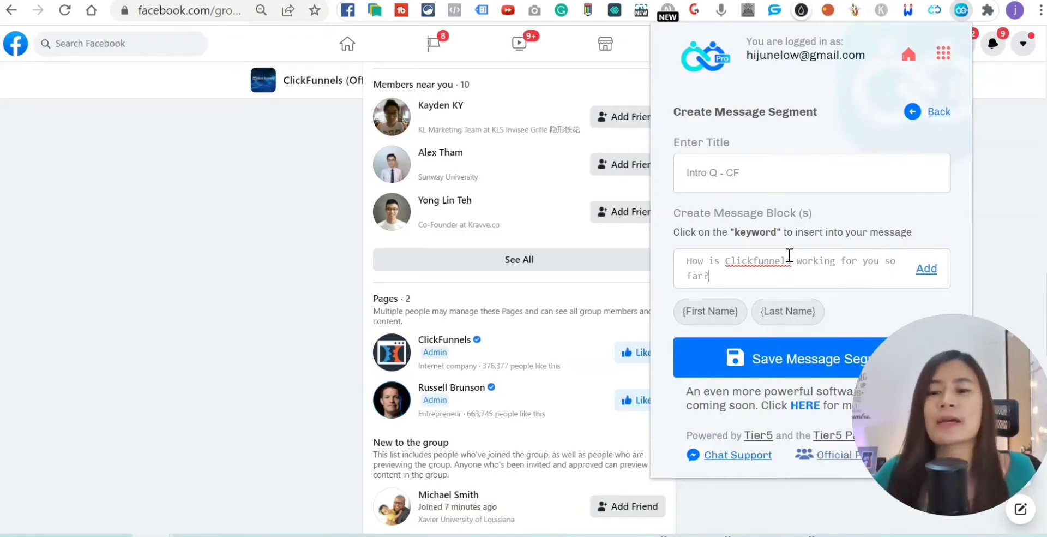
click(927, 271)
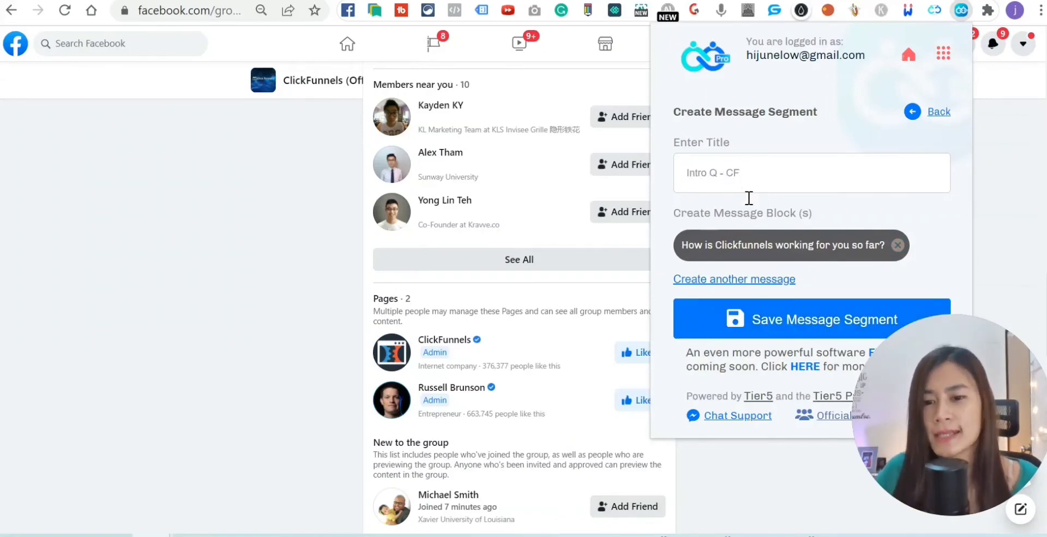
- Save the Intro Q - CF message segment and open the message groups settings
click(822, 334)
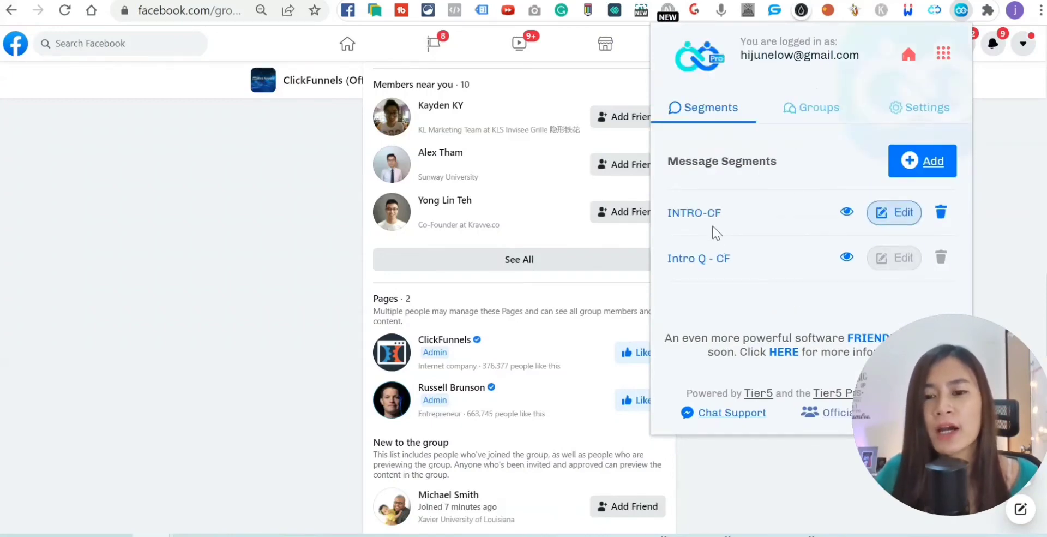
click(818, 112)
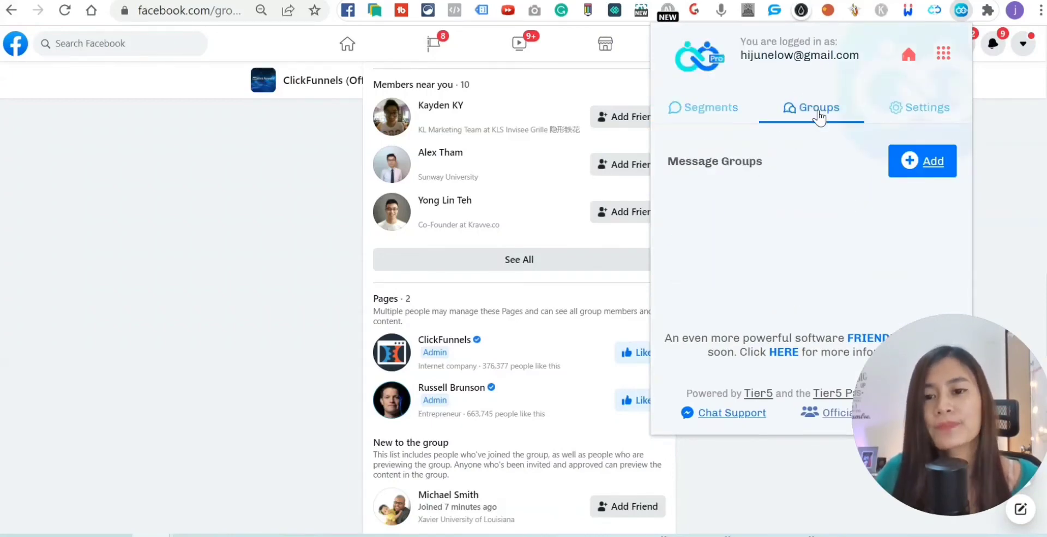
- Create a new message group titled "COLD outreach - CF"
click(933, 162)
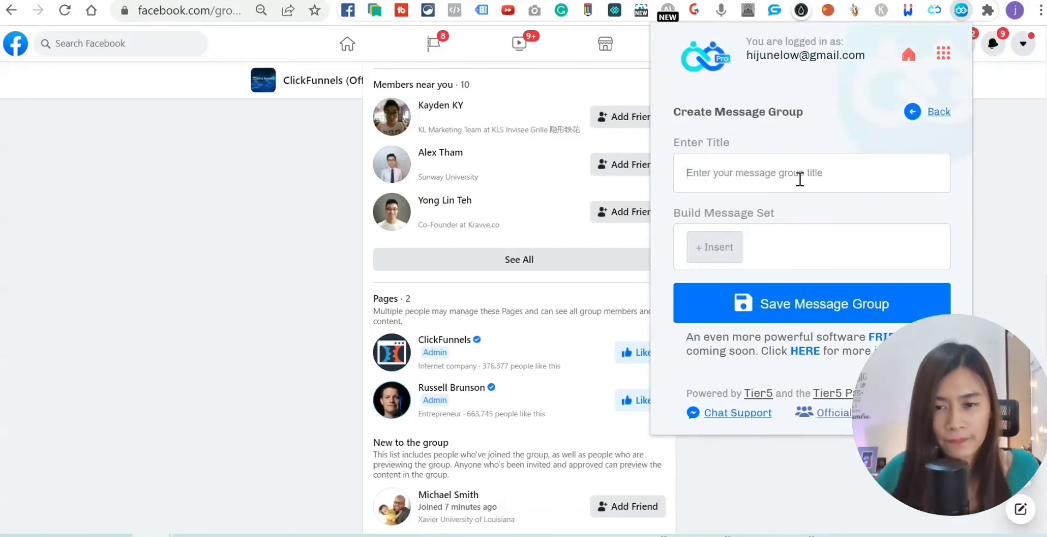
text(OUTREA)
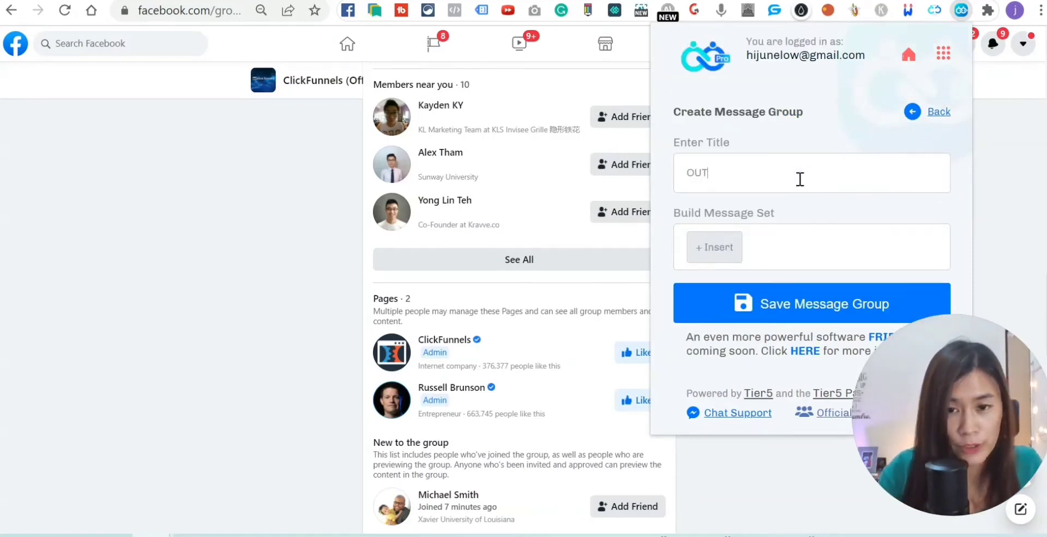
key(BackSpace)
key(BackSpace)
key(BackSpace)
key(BackSpace)
key(BackSpace)
key(BackSpace)
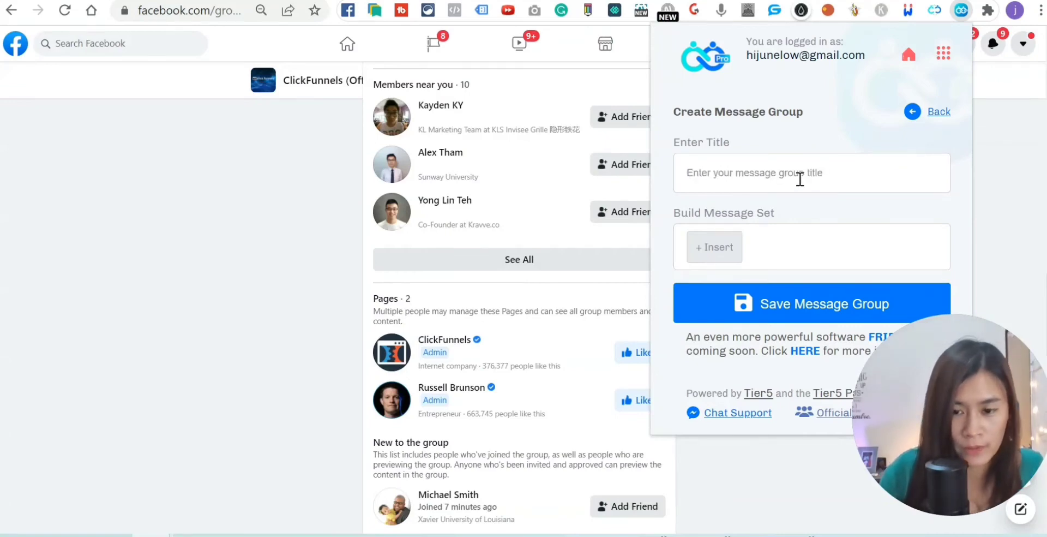
text(COLD )
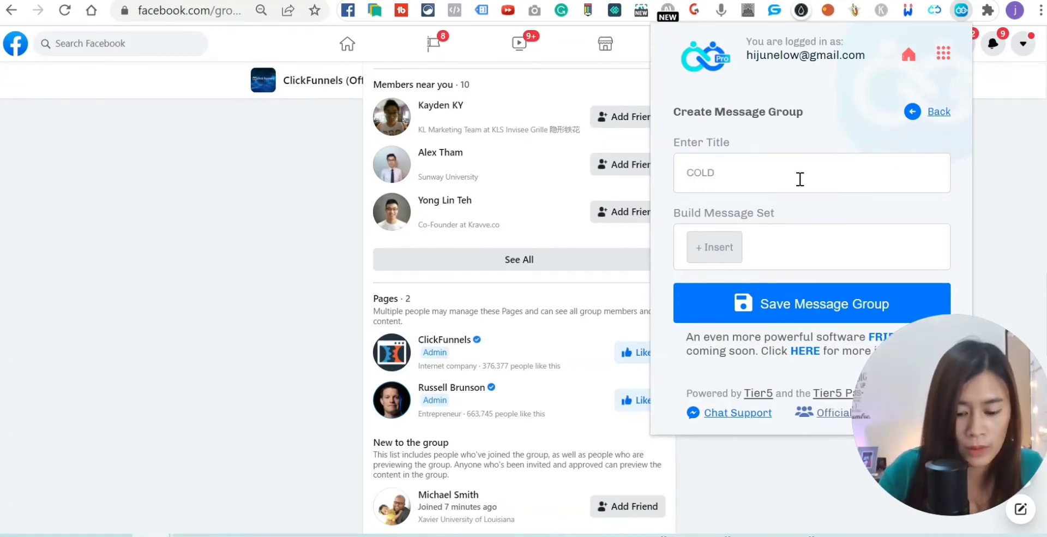
text(outreach - )
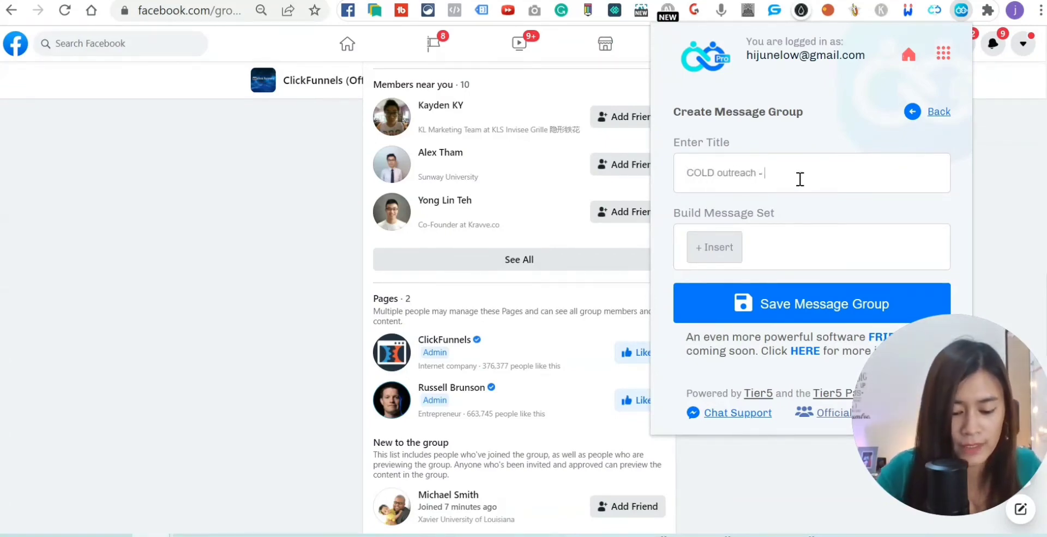
text(CF)
- Add a message set combining the INTRO-CF and Intro Q - CF segments, and save the message group
click(700, 254)
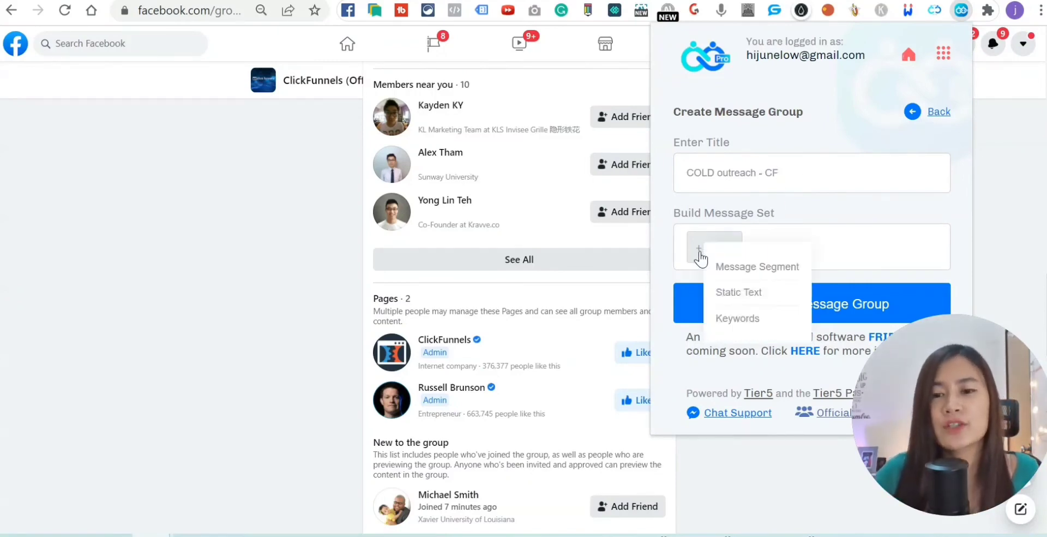
click(696, 251)
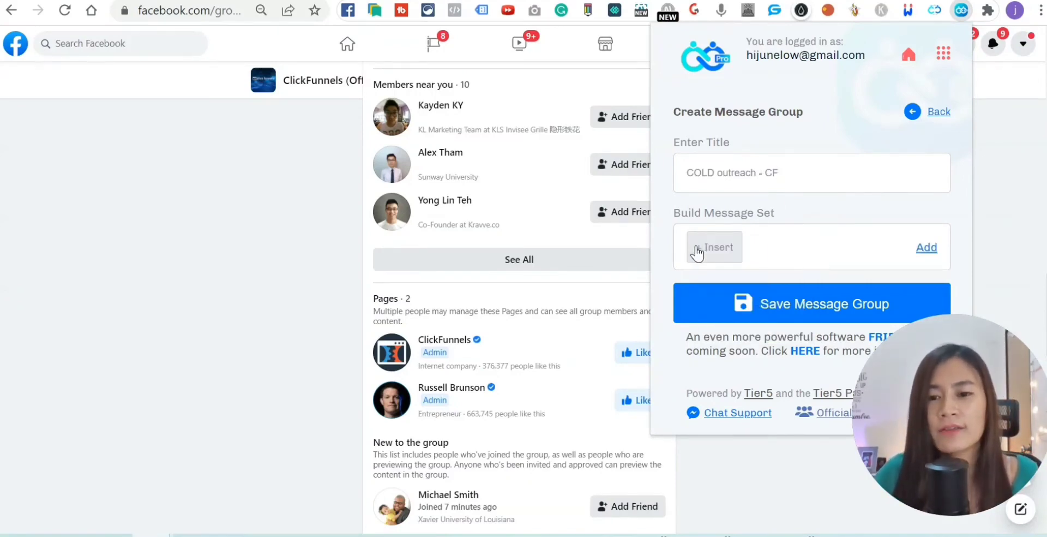
click(697, 253)
click(721, 268)
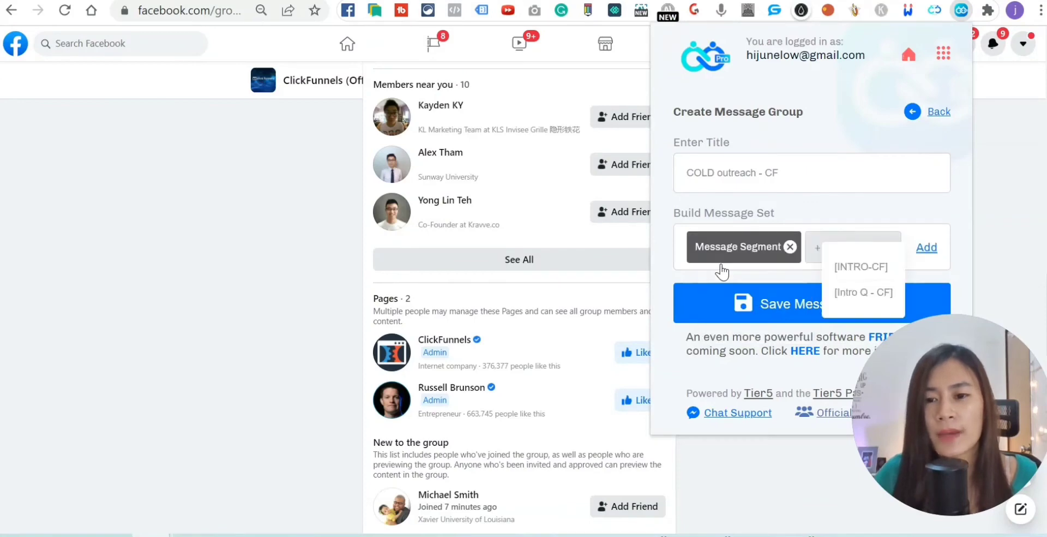
click(869, 275)
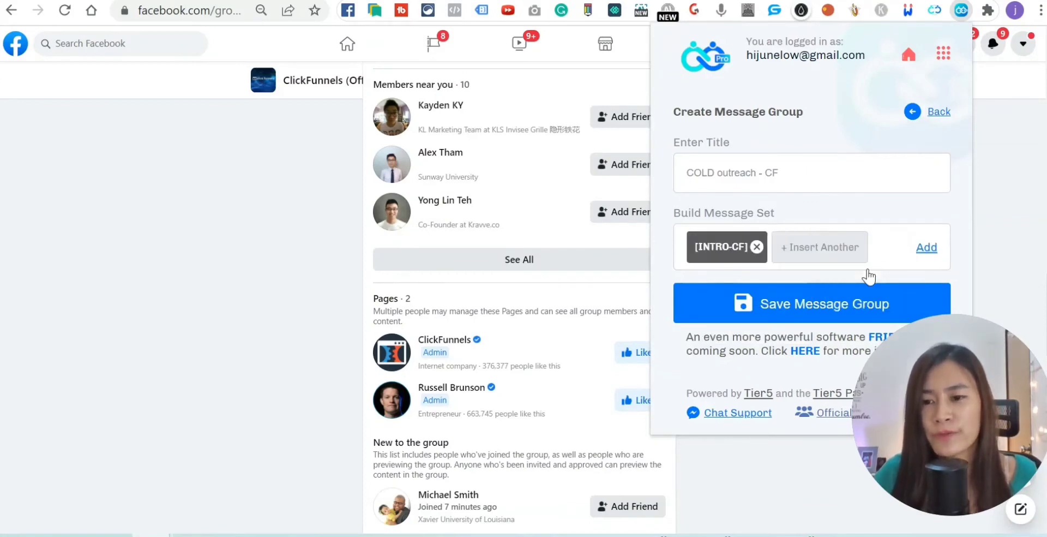
click(810, 255)
click(817, 267)
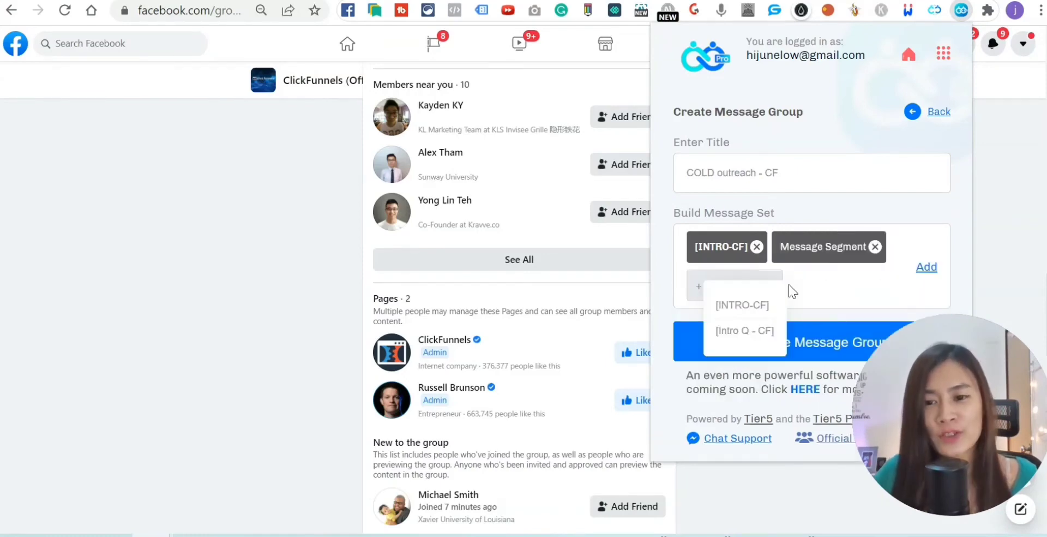
click(758, 330)
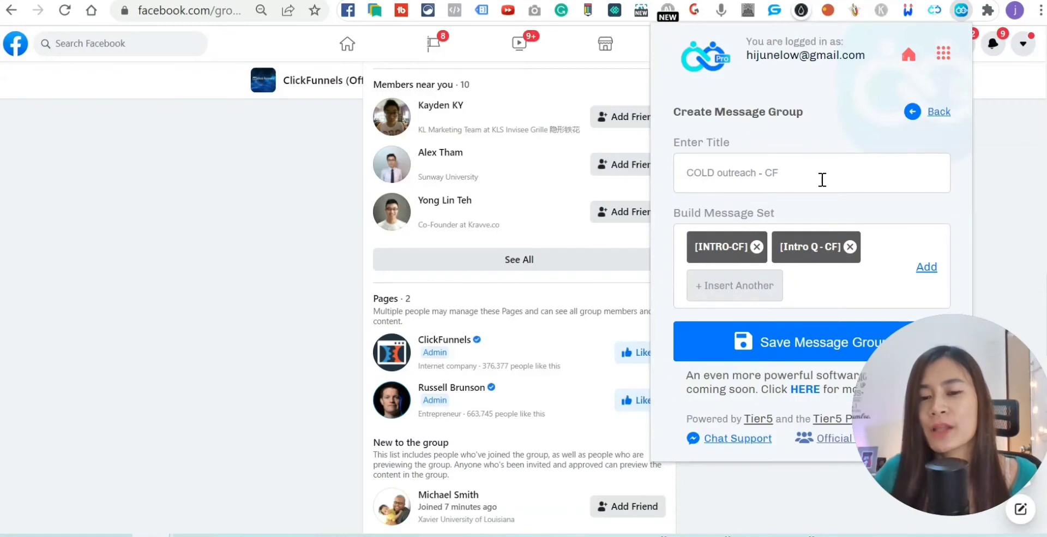
click(925, 268)
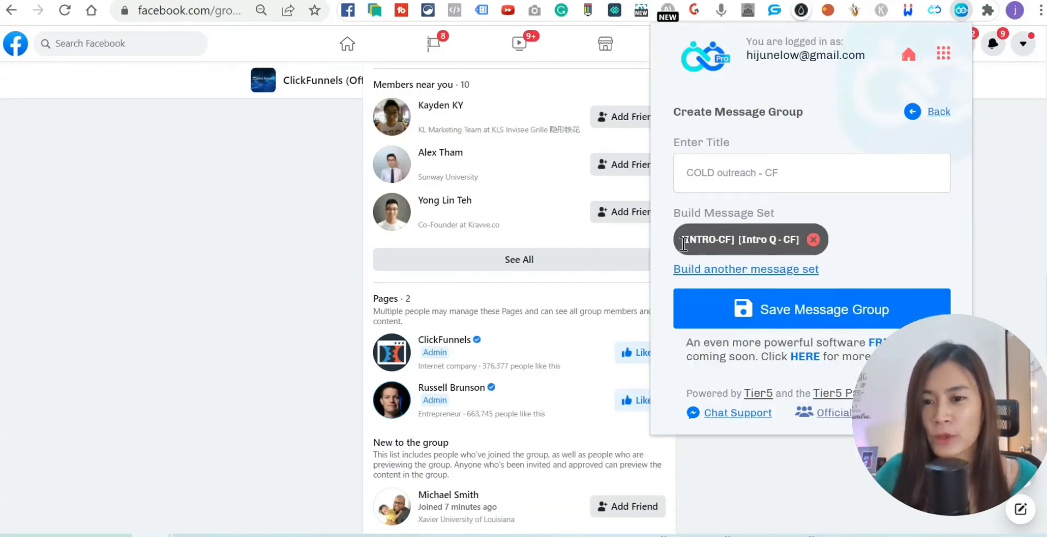
click(827, 318)
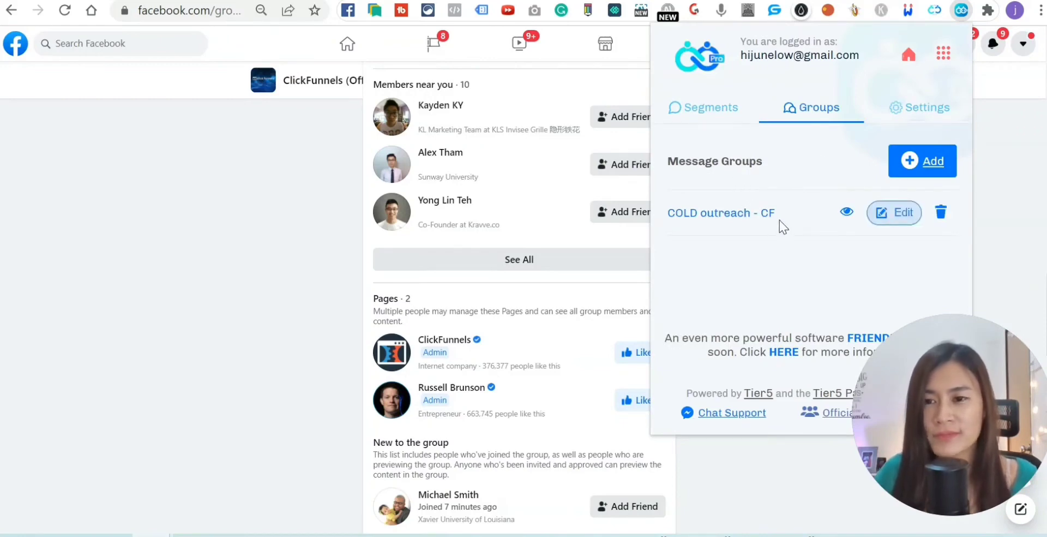
- Reopen the Friend Connector Pro request settings on the group's members page and set a 3-minute look up interval and 30 requests
click(995, 175)
scroll(526, 233, up, 15)
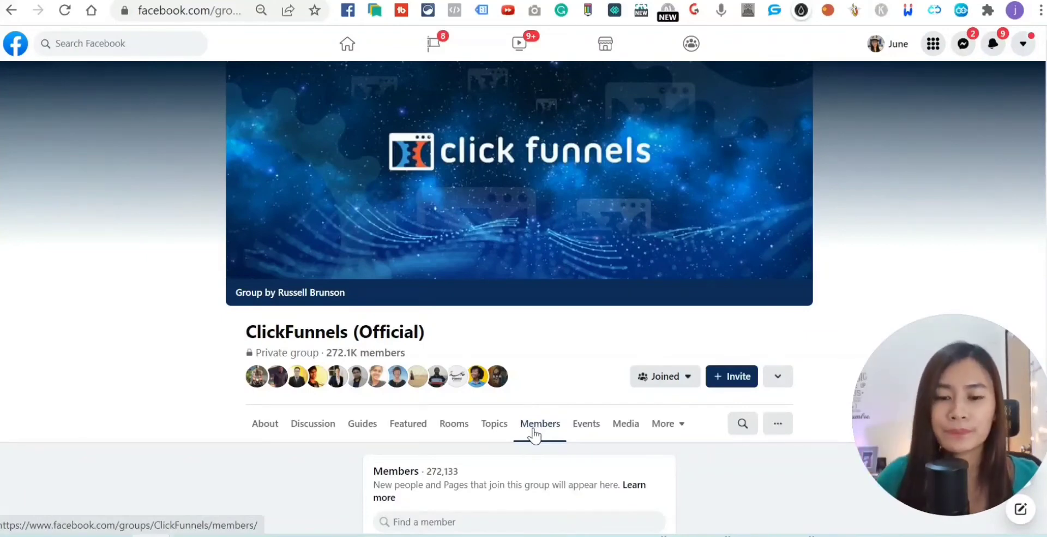
scroll(534, 434, down, 3)
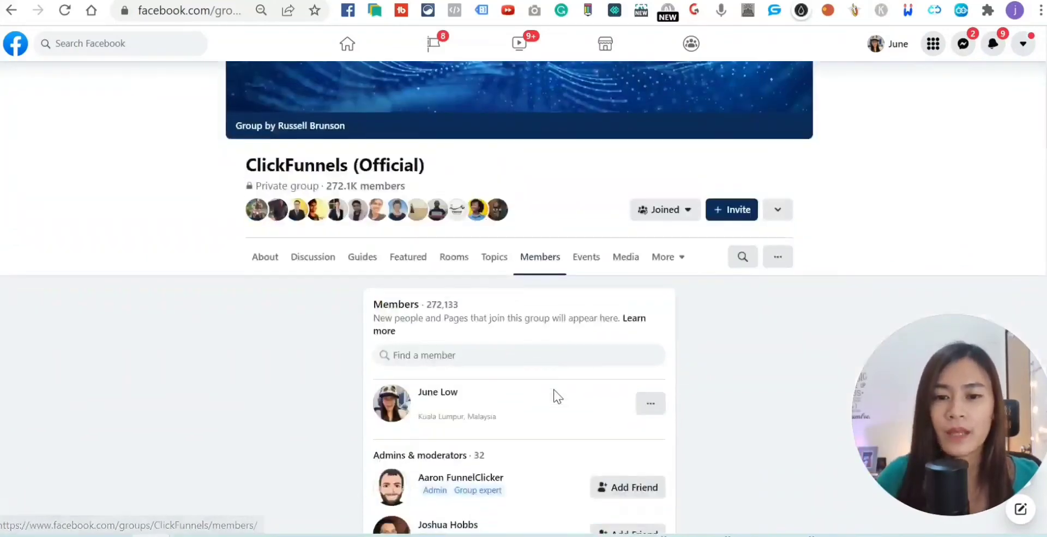
click(962, 12)
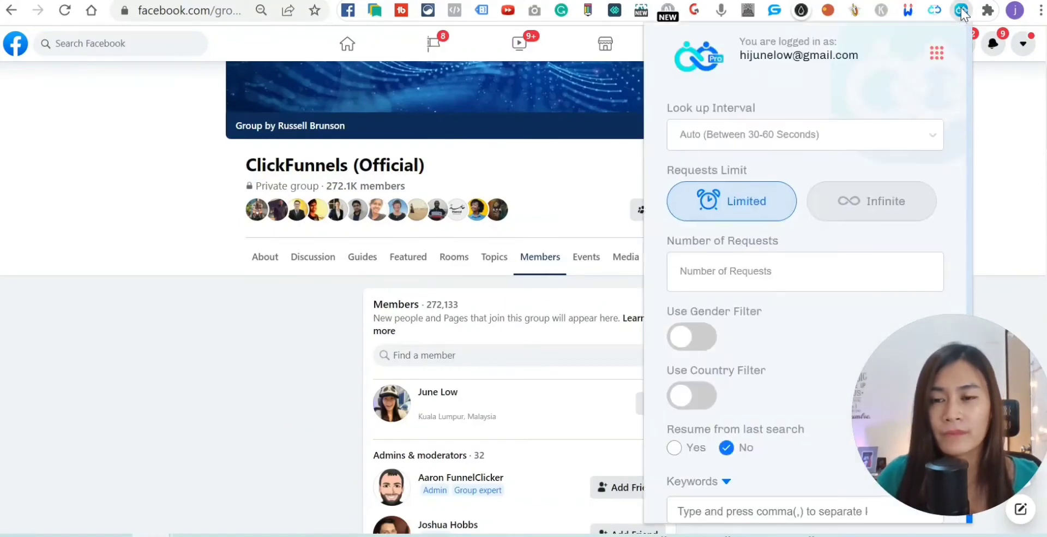
click(793, 134)
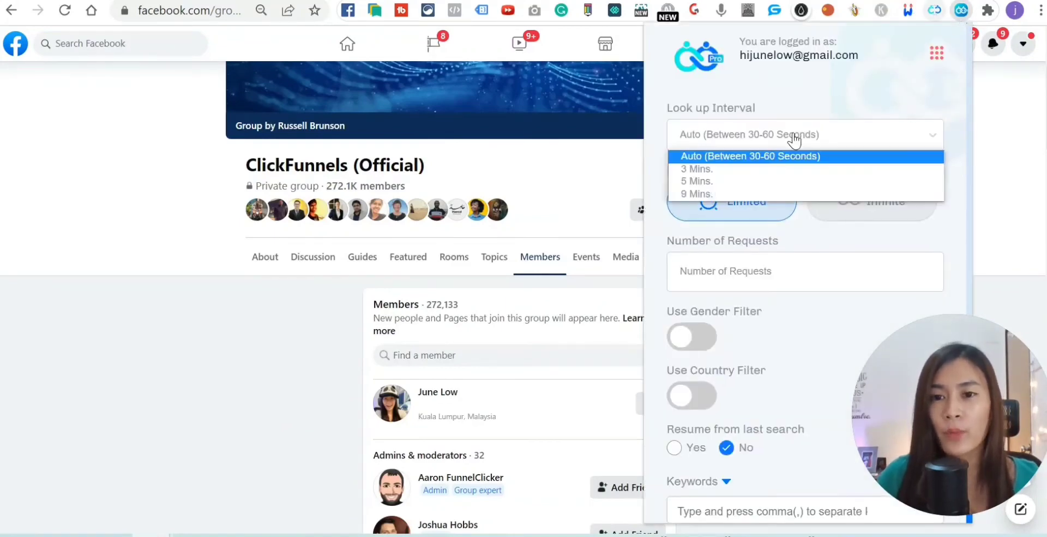
click(776, 170)
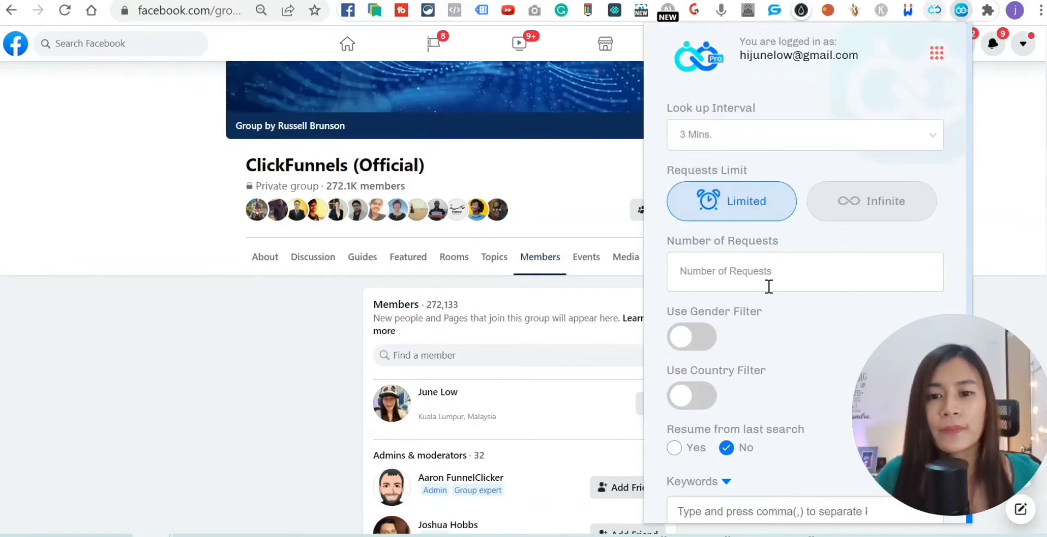
text(30)
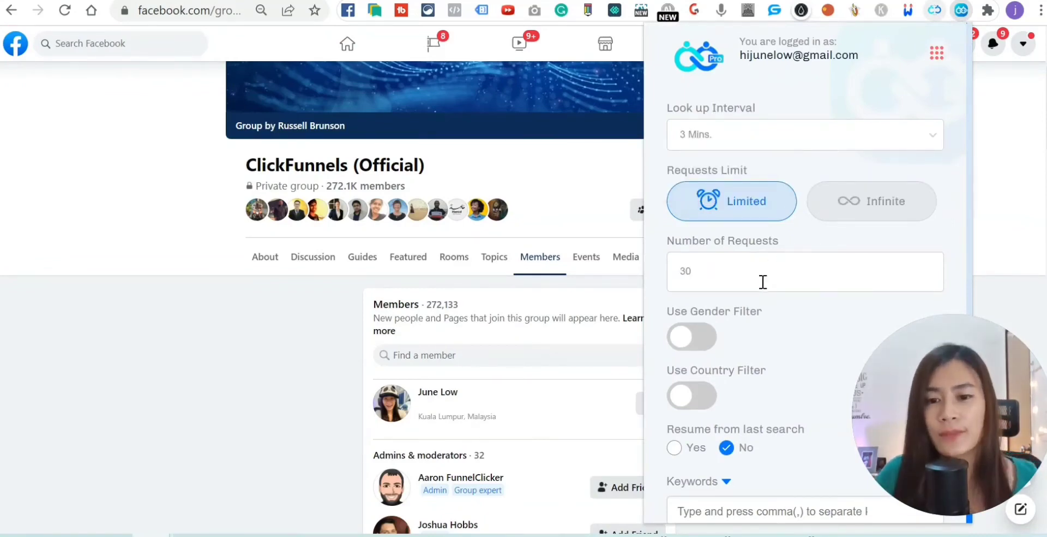
- Add the target keywords owner, coach and ceo to the friend request settings
scroll(761, 289, down, 2)
scroll(732, 234, down, 2)
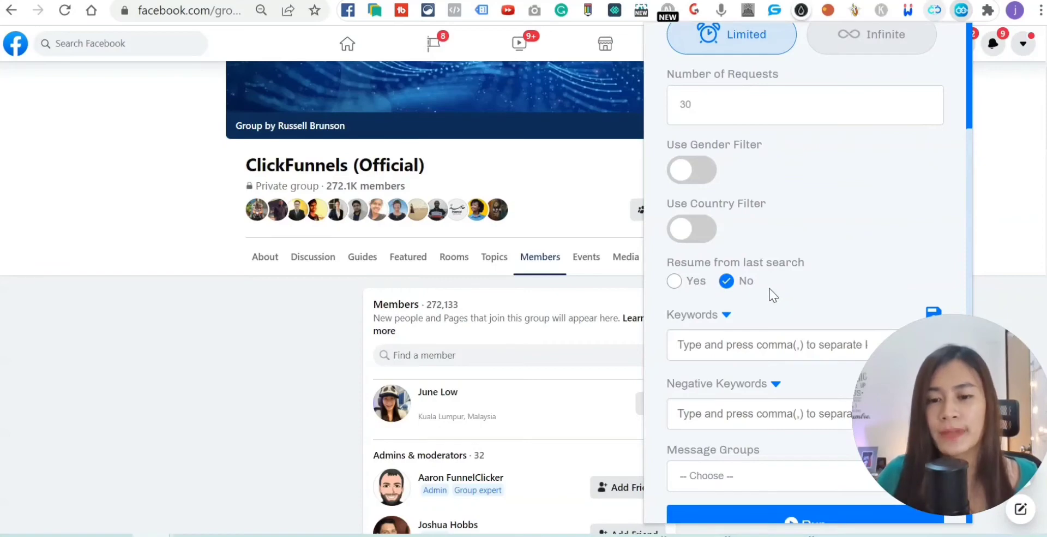
scroll(775, 292, down, 3)
click(757, 226)
text(ow)
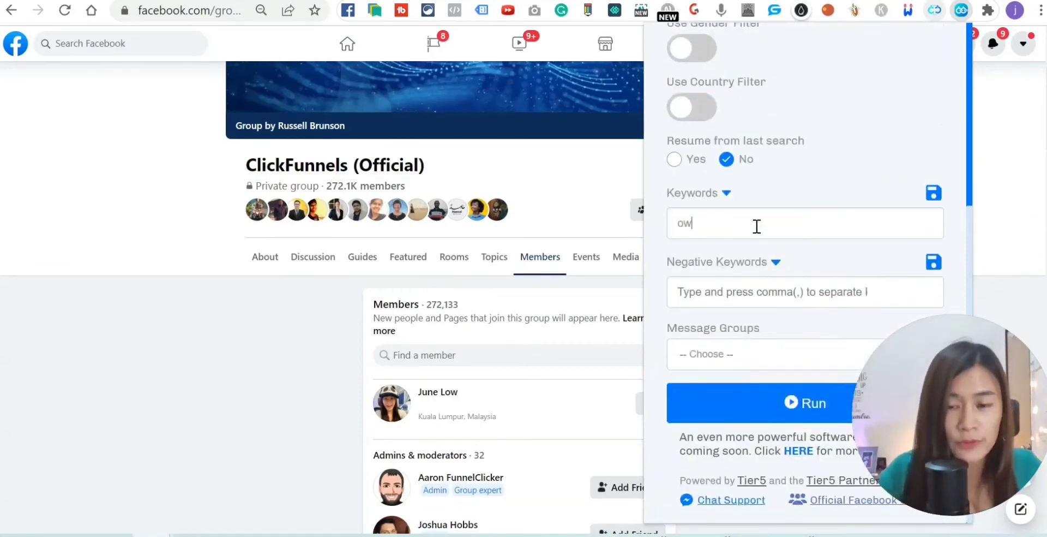
text(ner,co)
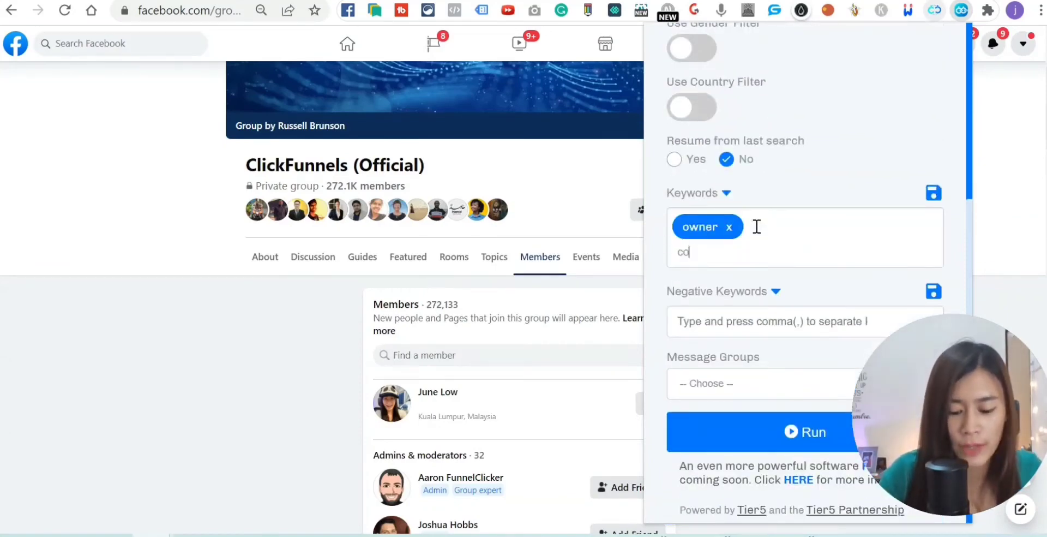
text(ach,ceo,)
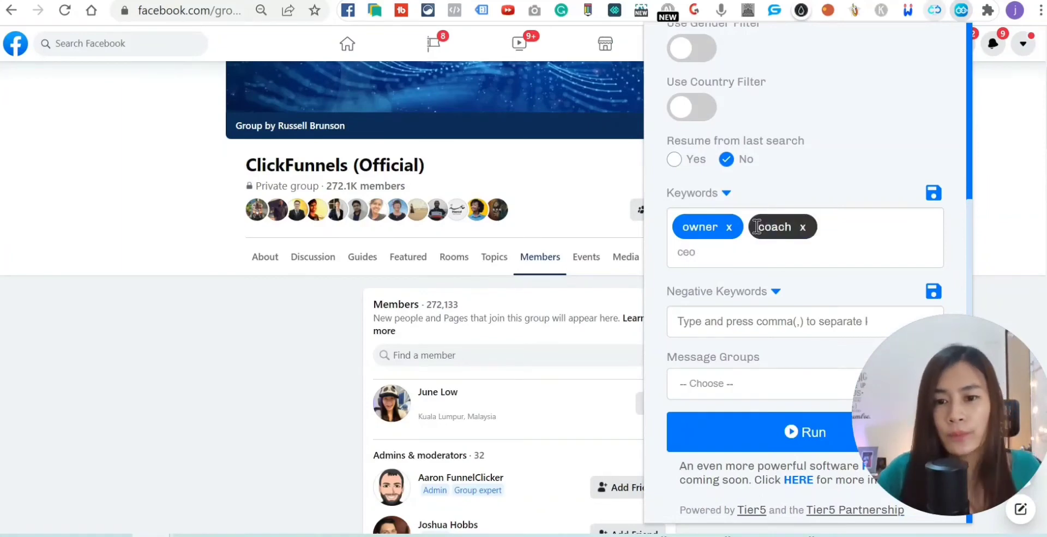
- Add "affiliate marketer" as a negative keyword
scroll(756, 227, down, 1)
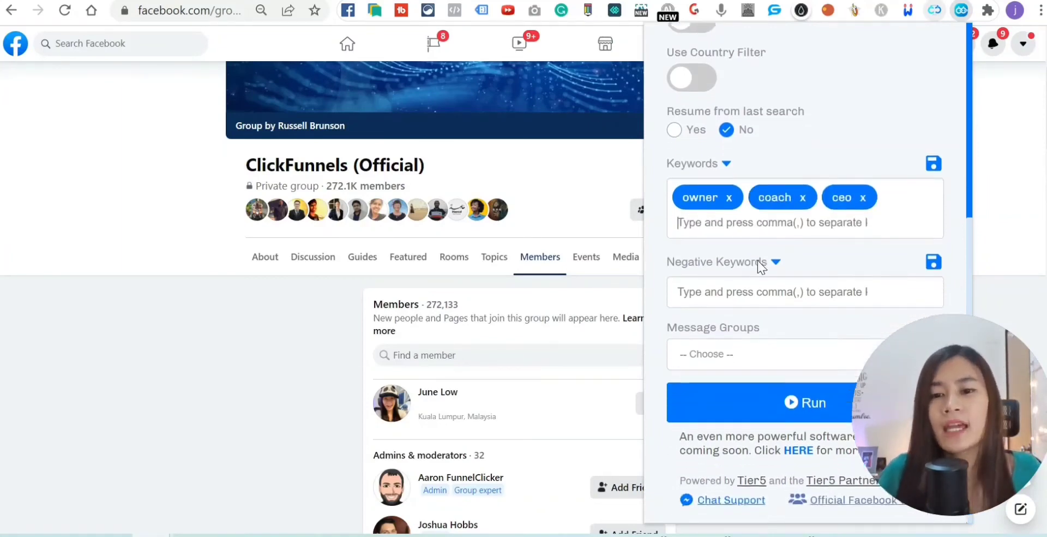
click(753, 286)
text(affiliate marketer)
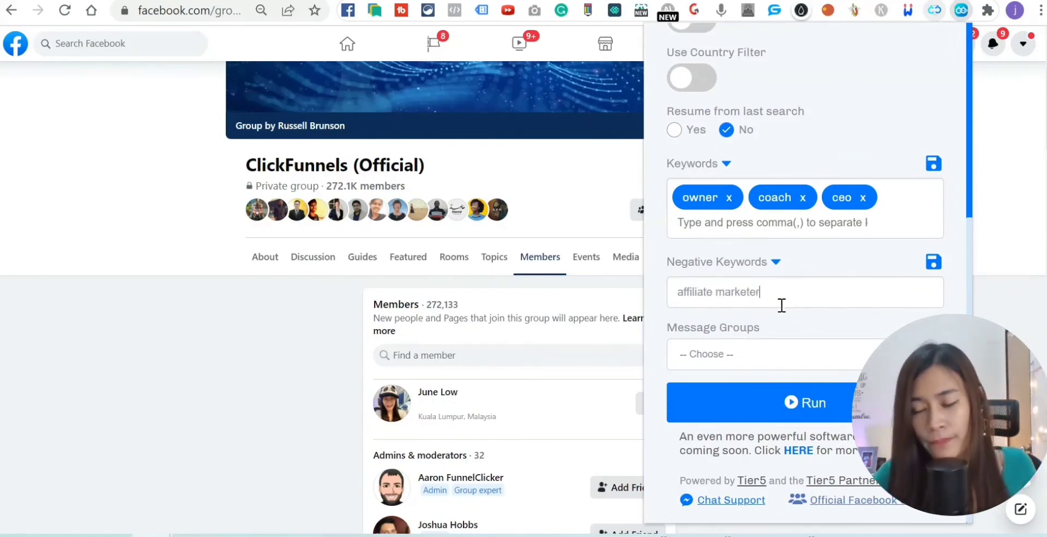
key(comma)
- Choose the COLD outreach - CF message group and run the friend request automation
scroll(778, 327, down, 1)
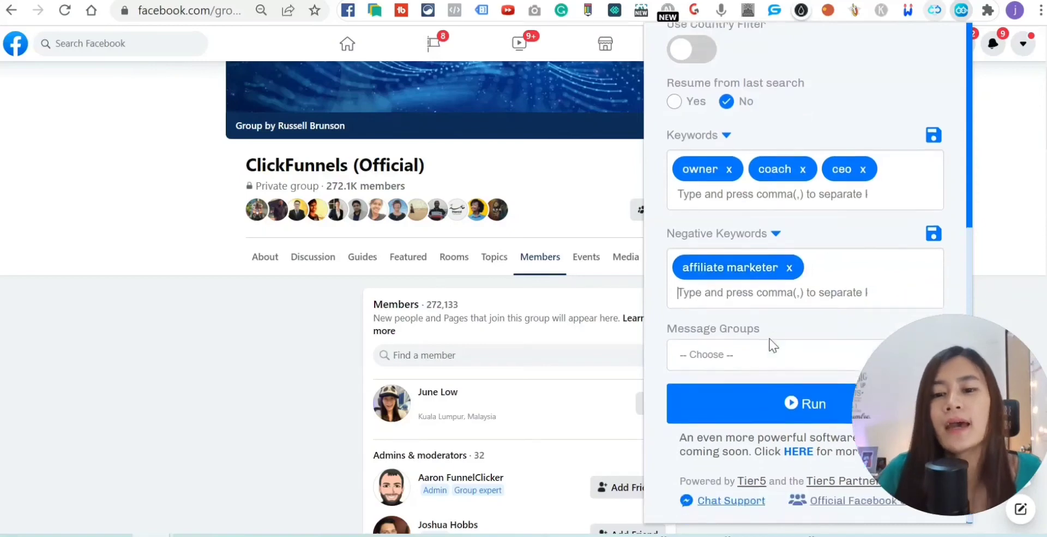
click(730, 354)
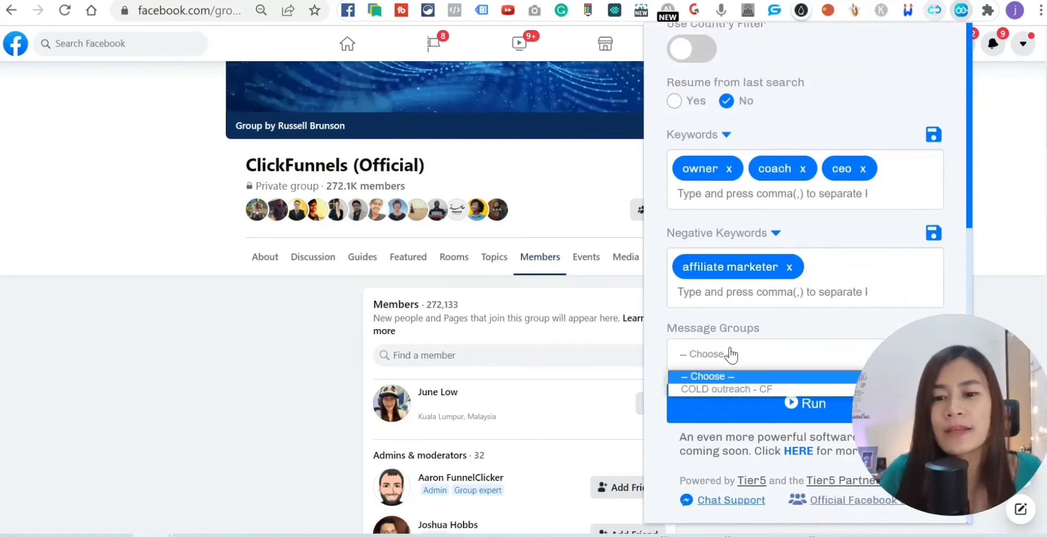
click(727, 388)
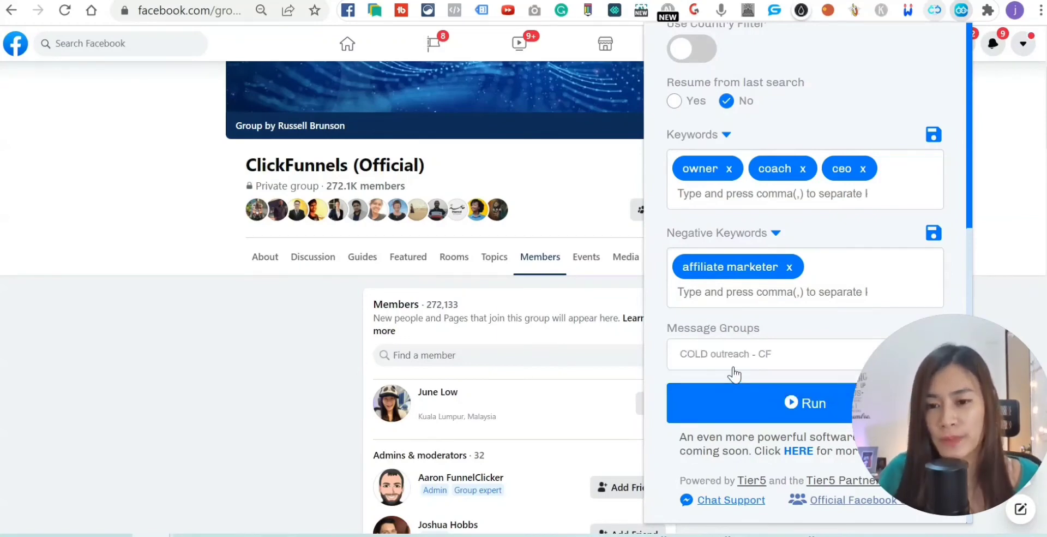
click(742, 364)
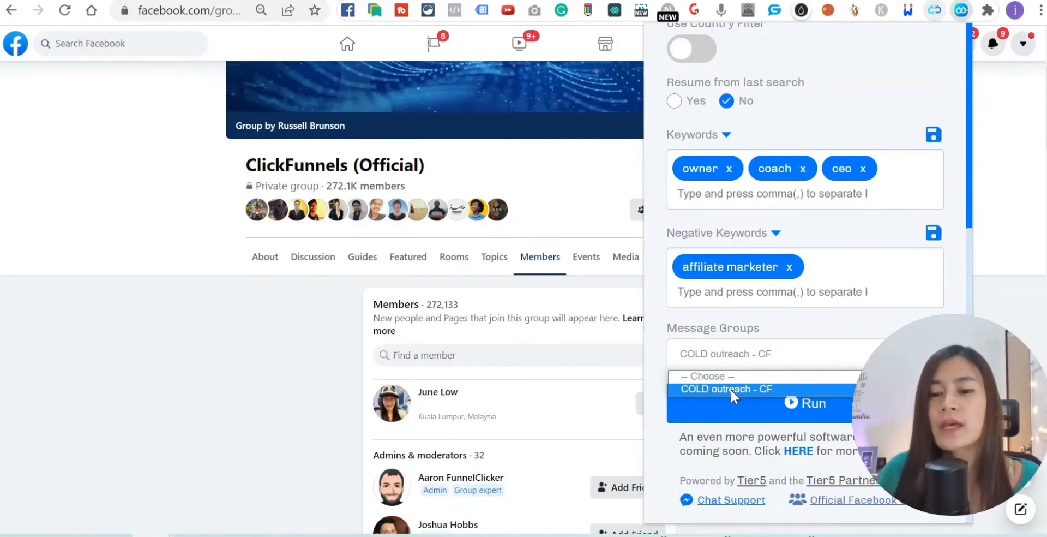
click(731, 388)
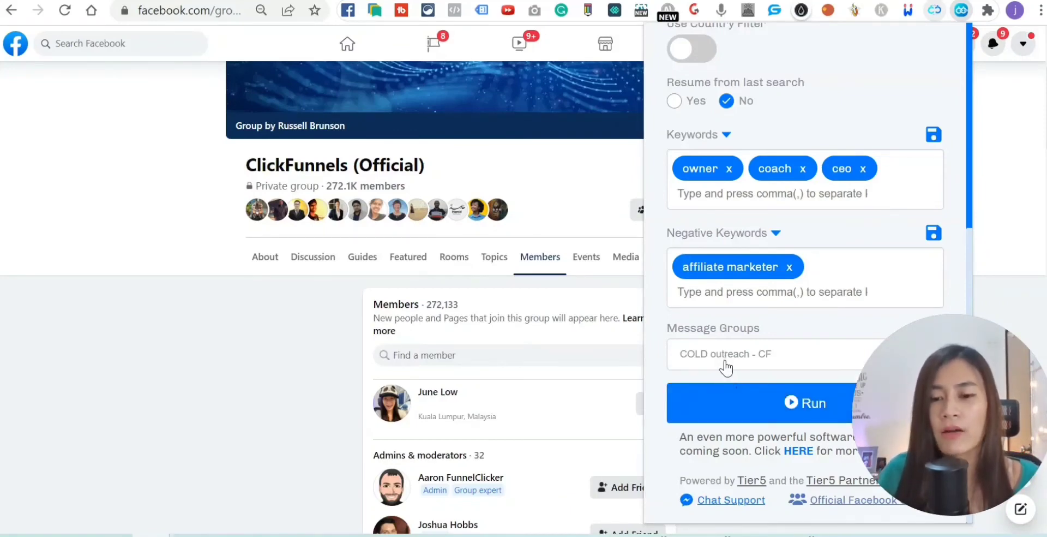
click(752, 399)
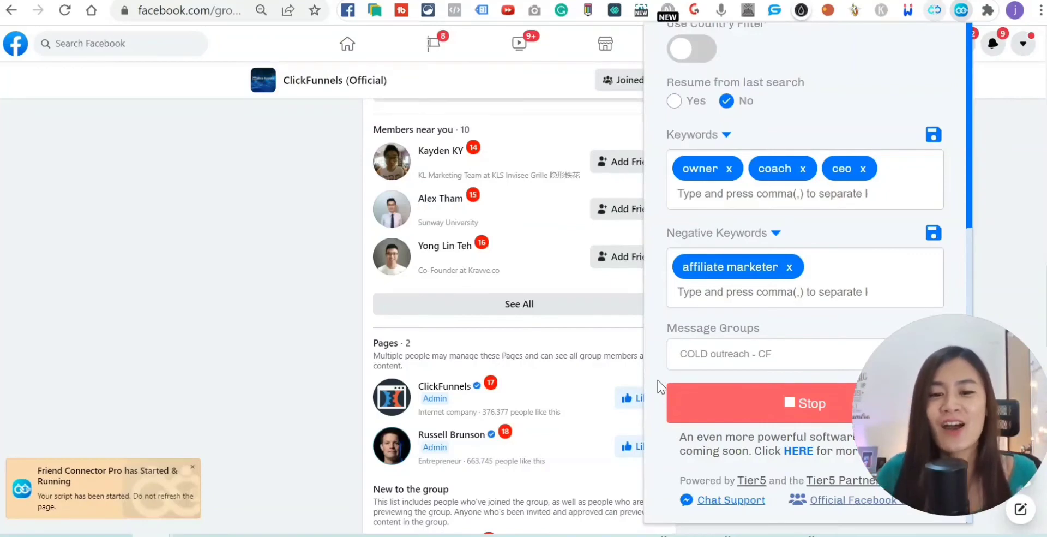
- Examine the numbered members in the New to the group list while the automation runs
scroll(566, 357, down, 6)
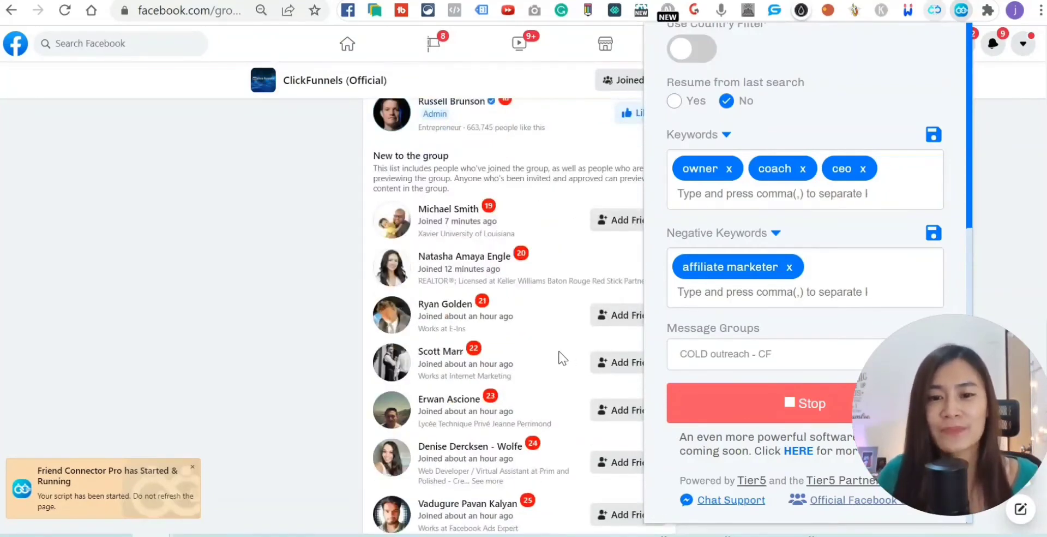
scroll(565, 359, down, 3)
scroll(562, 357, down, 8)
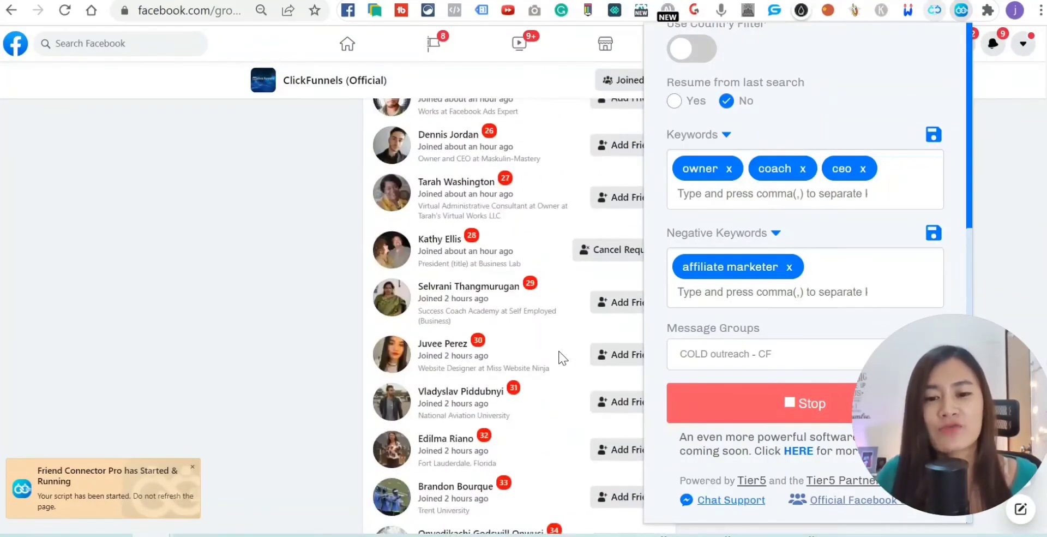
scroll(555, 353, down, 3)
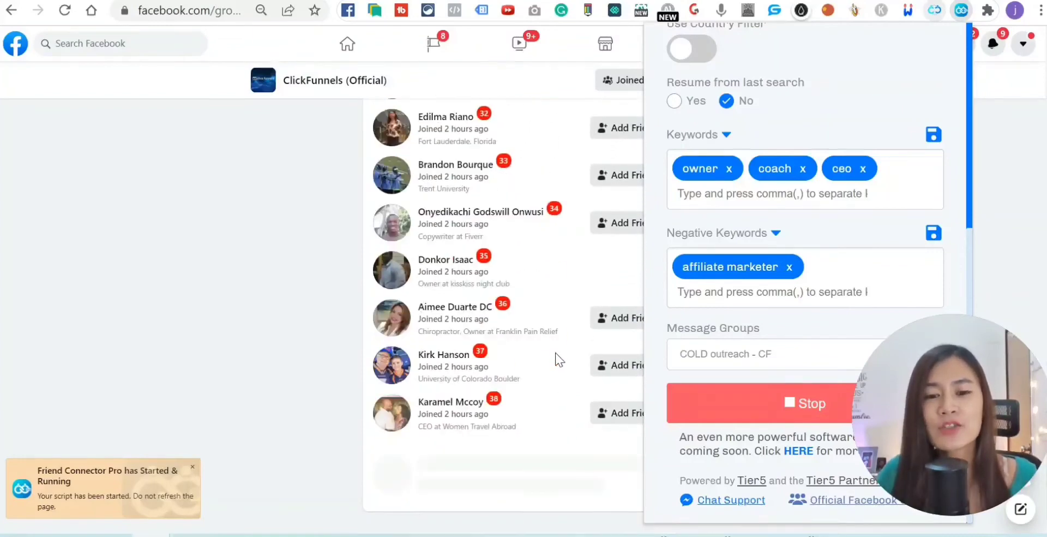
scroll(534, 394, down, 5)
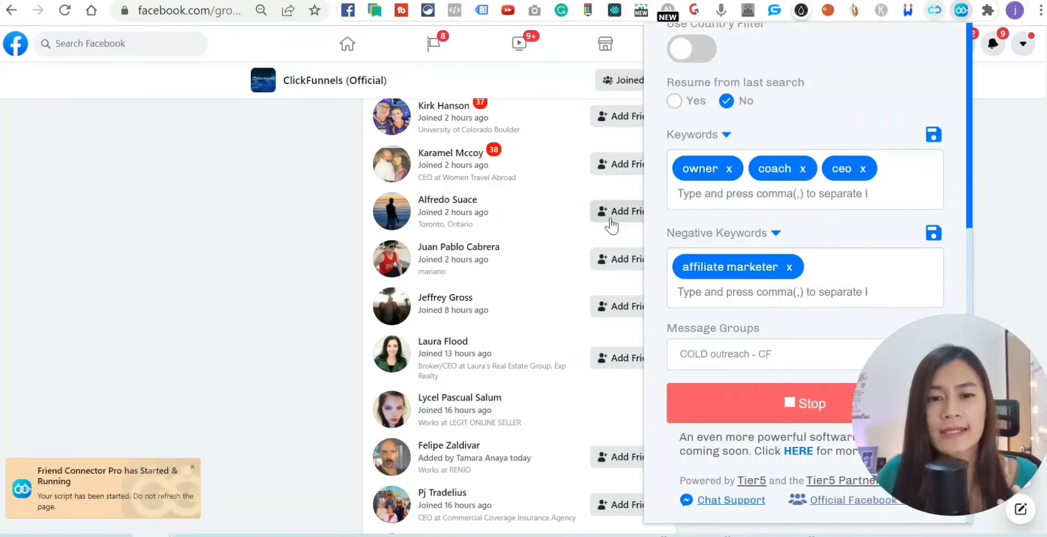
- Review the request limit and filter settings alongside the member list and follow the friend request progress there
scroll(572, 251, up, 3)
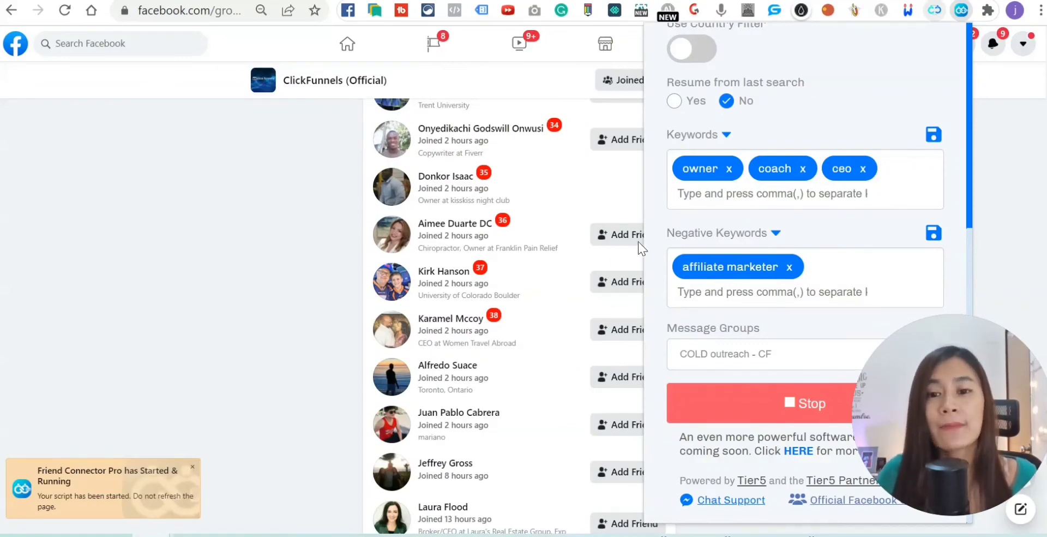
scroll(723, 213, up, 3)
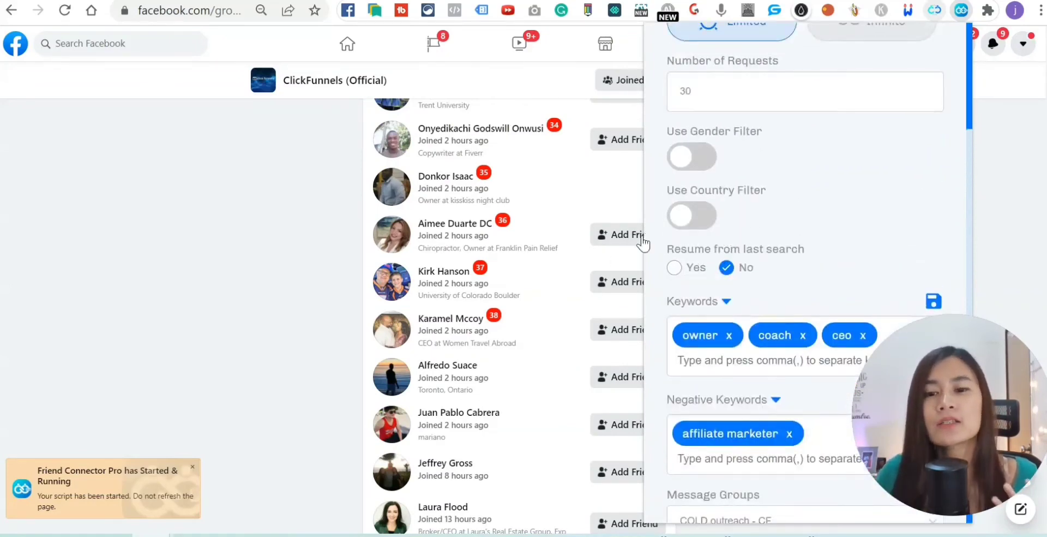
scroll(551, 225, up, 9)
scroll(551, 224, up, 20)
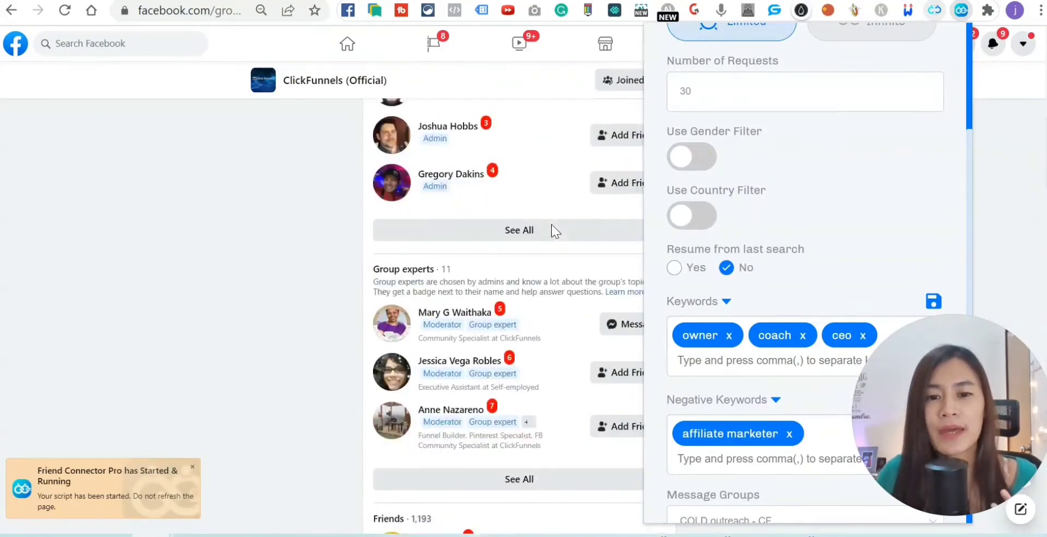
scroll(551, 224, down, 5)
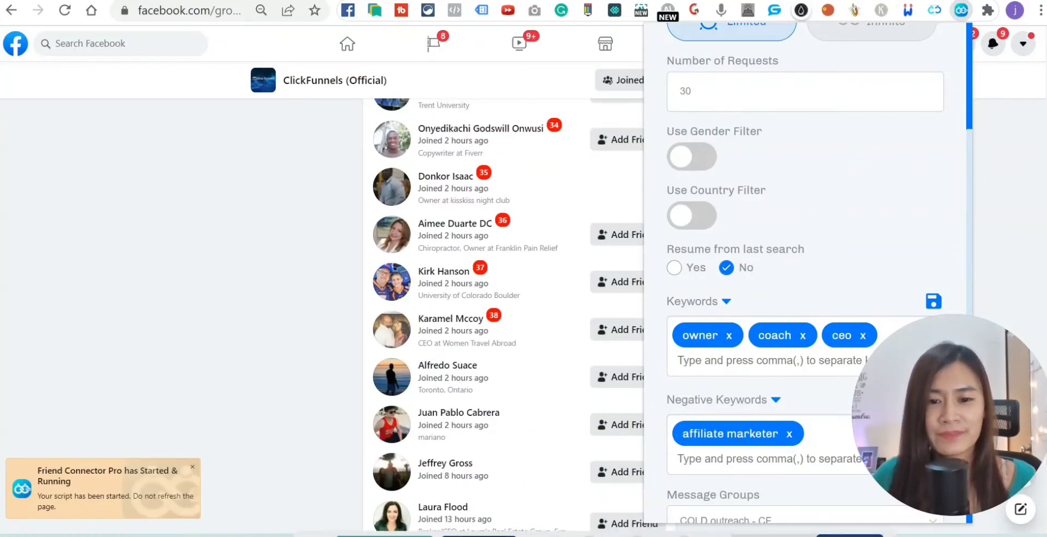
key(Escape)
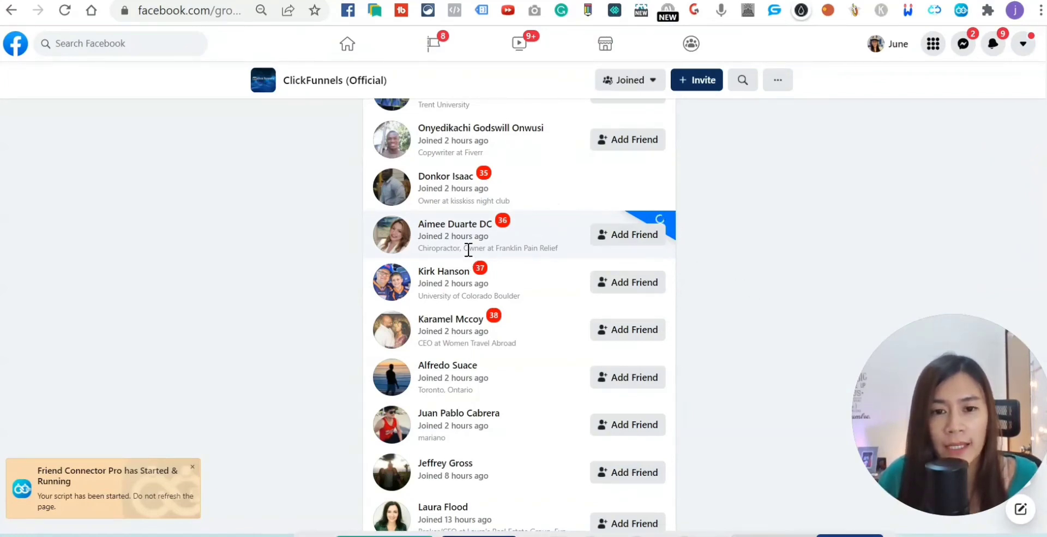
scroll(474, 250, down, 2)
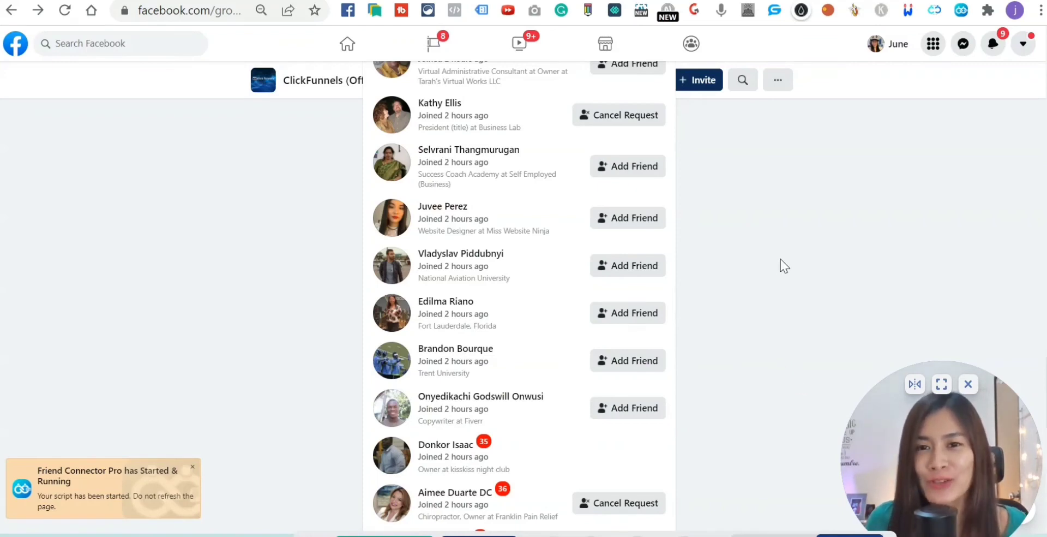
- Check the resume-from-last-search option, last member position, keywords and message group in the Friend Connector Pro settings
click(960, 13)
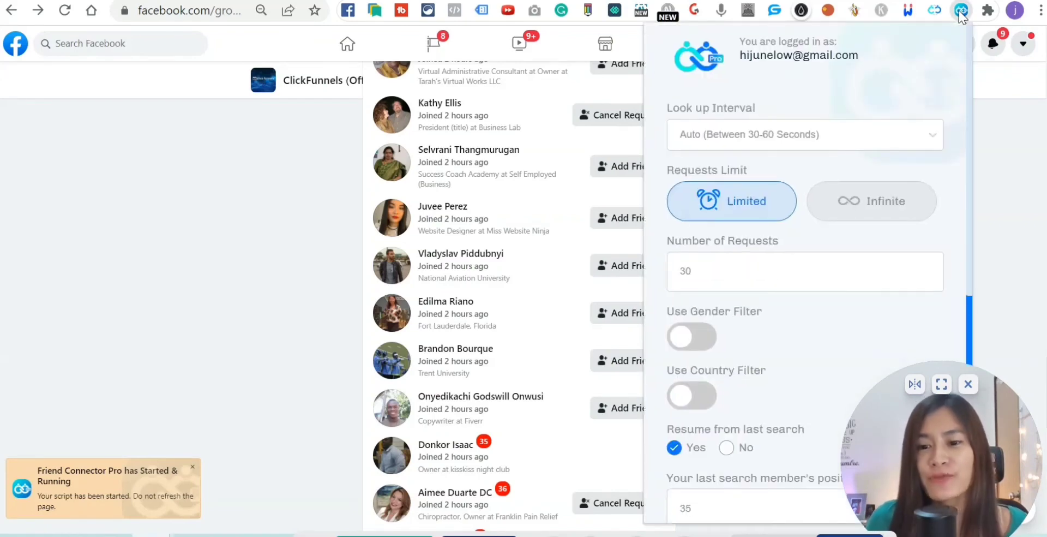
click(1013, 199)
scroll(303, 203, up, 3)
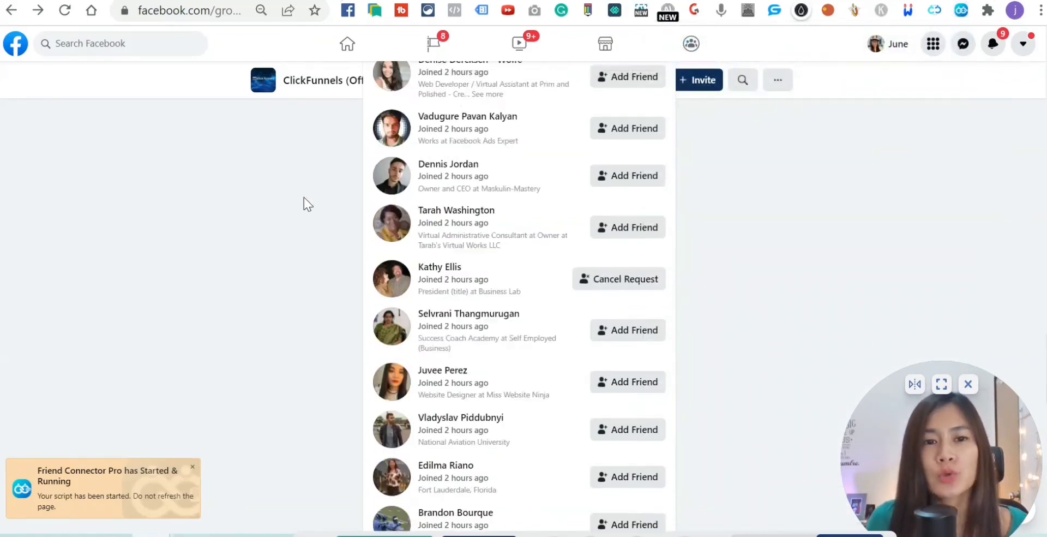
scroll(304, 203, up, 10)
click(98, 44)
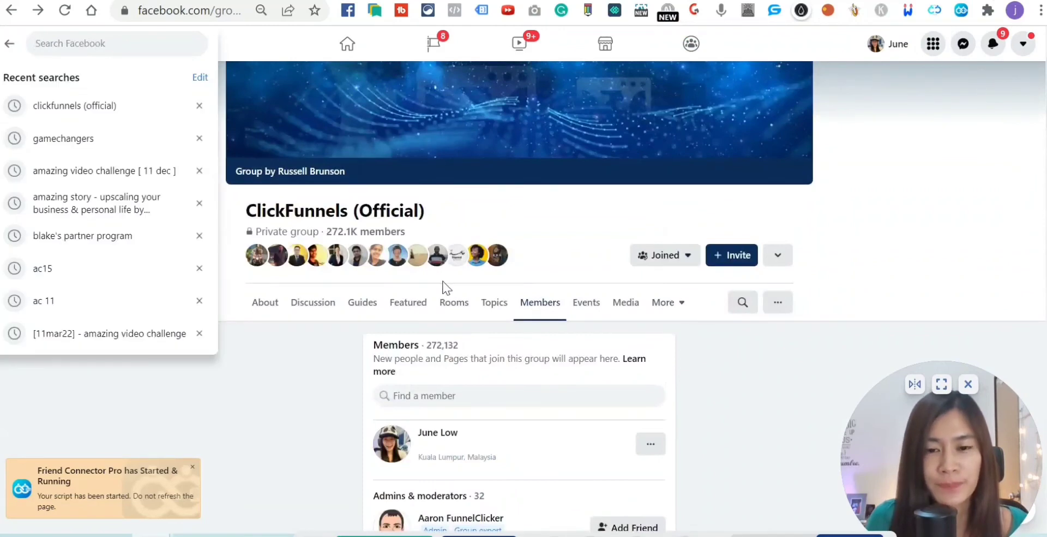
click(298, 327)
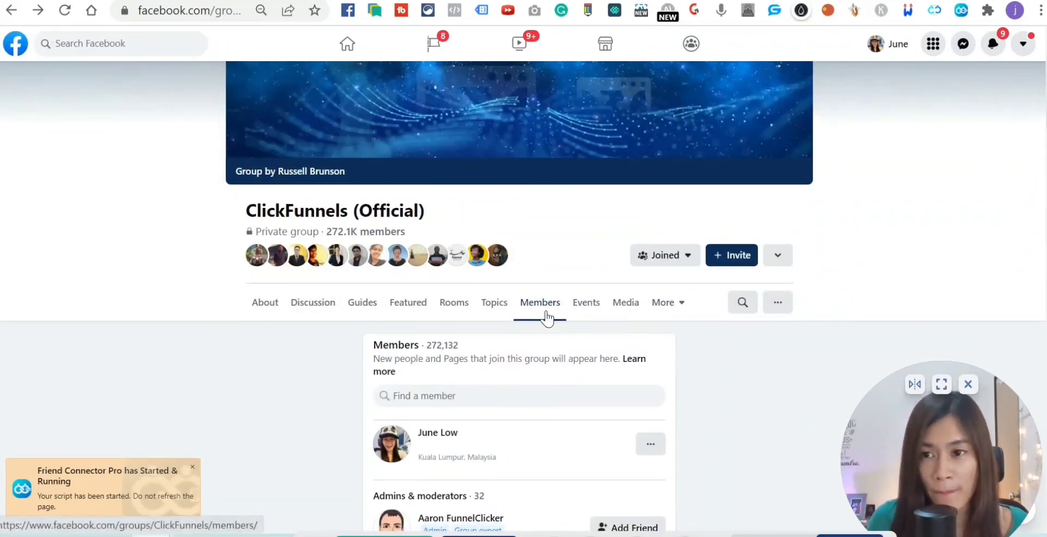
click(962, 13)
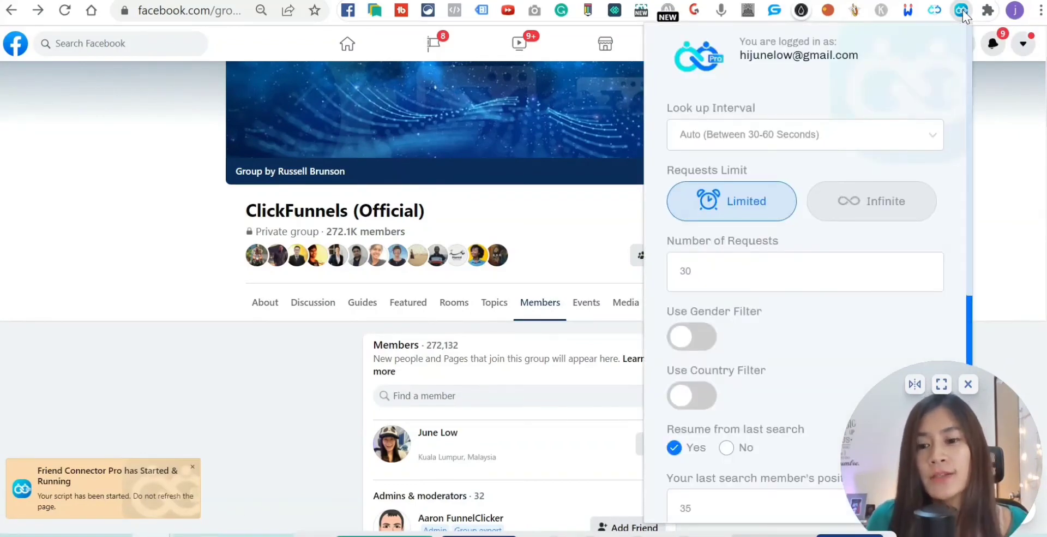
scroll(928, 120, down, 8)
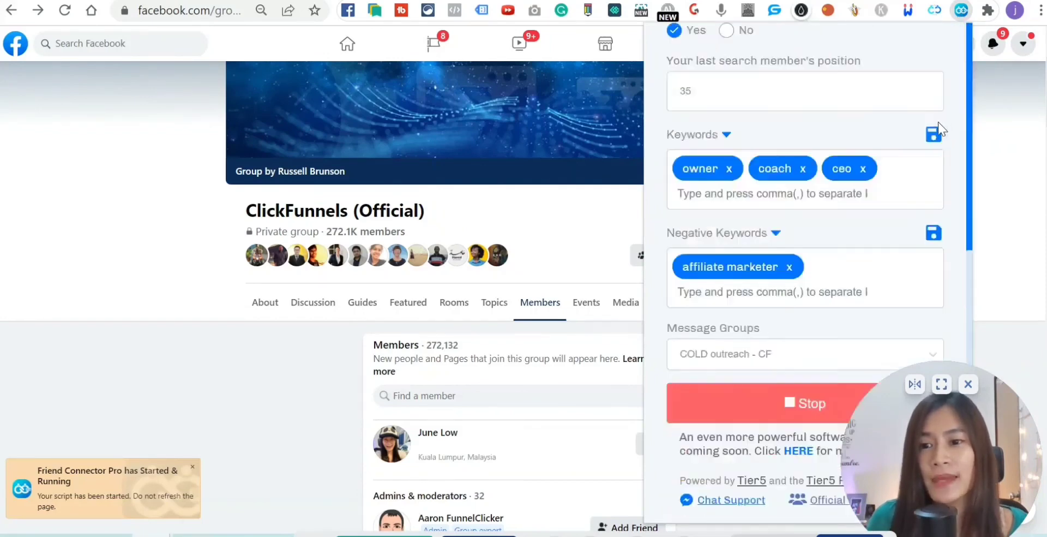
scroll(887, 281, up, 8)
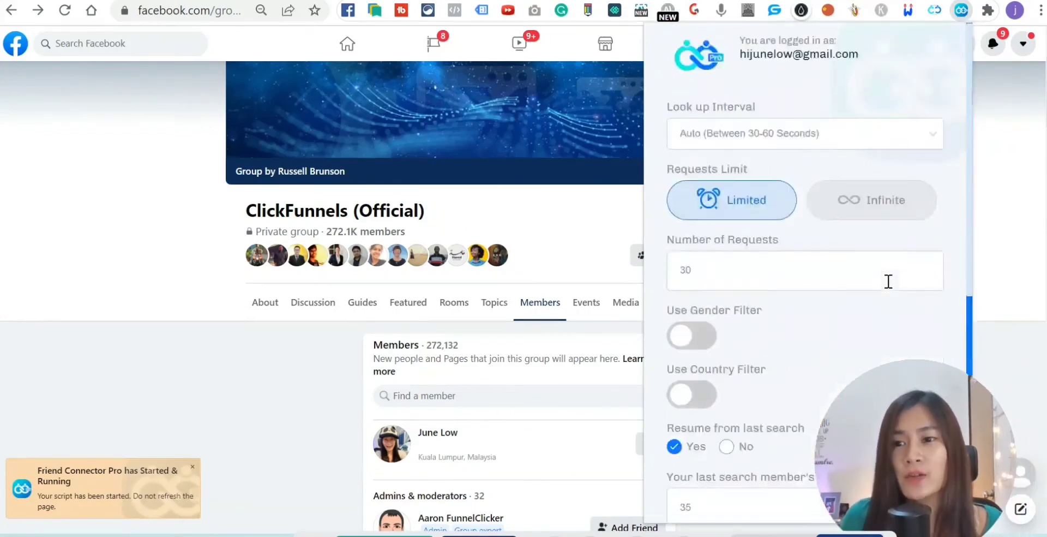
scroll(889, 267, down, 8)
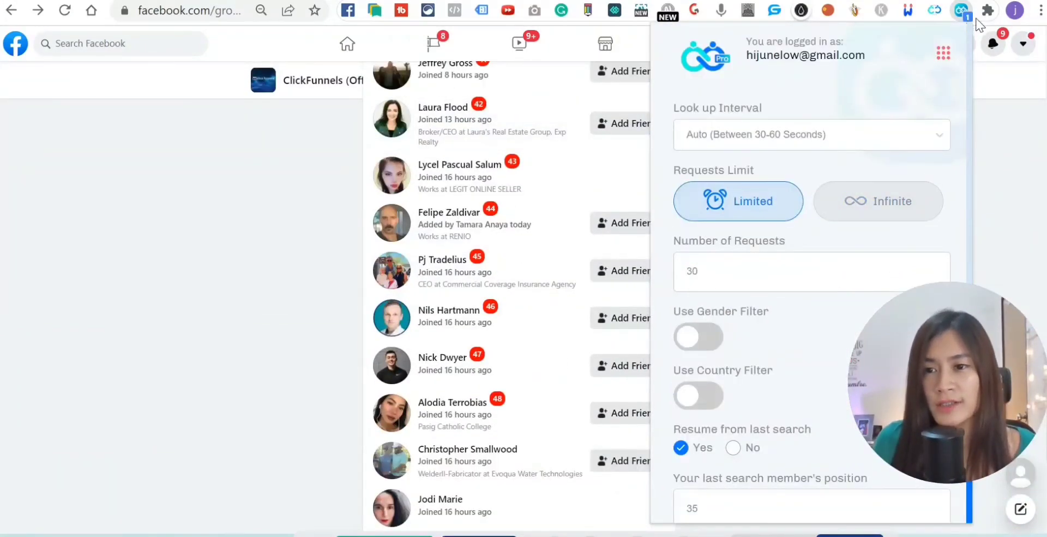
- View the saved message segments and message groups in the Friend Connector Pro settings
click(943, 58)
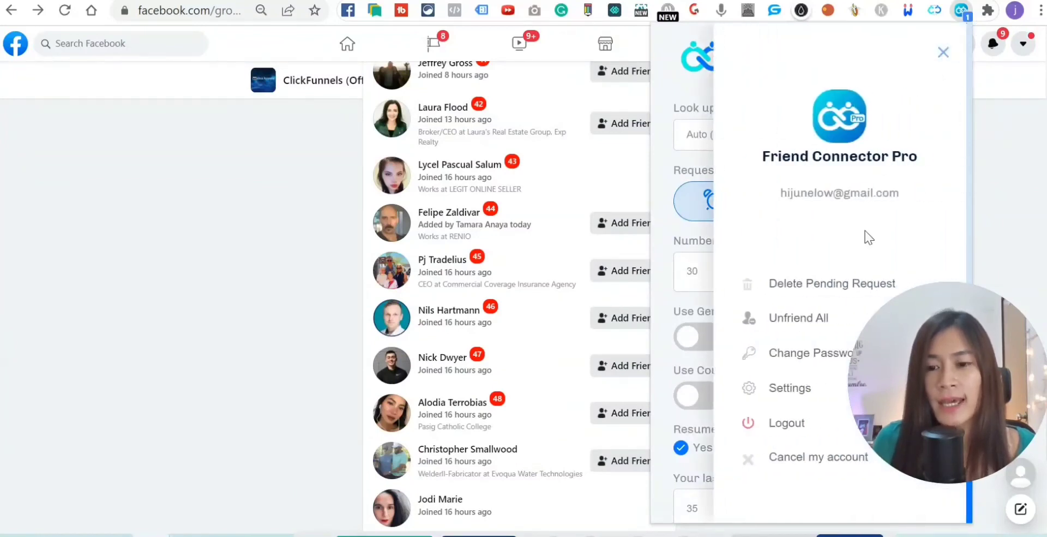
click(792, 397)
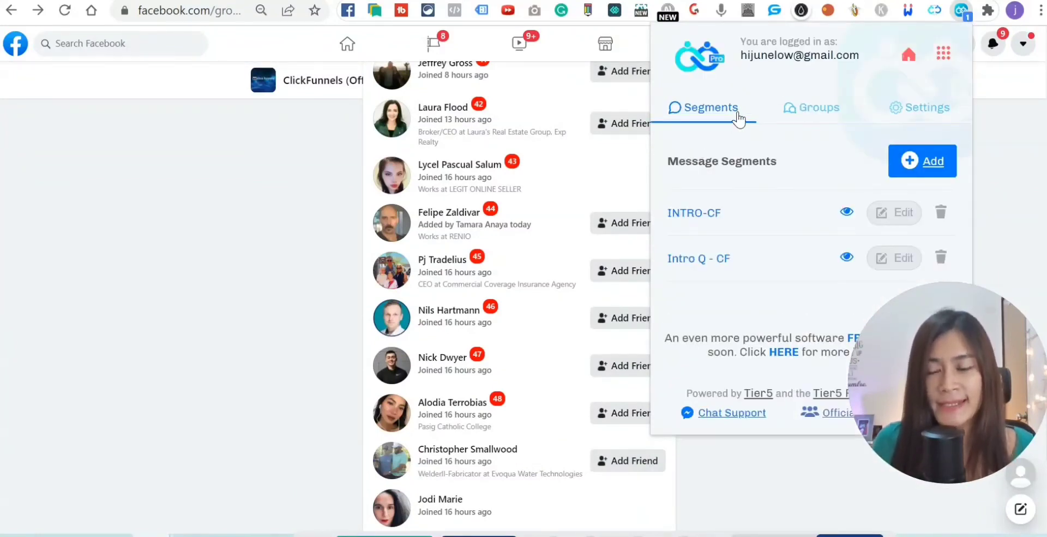
click(795, 109)
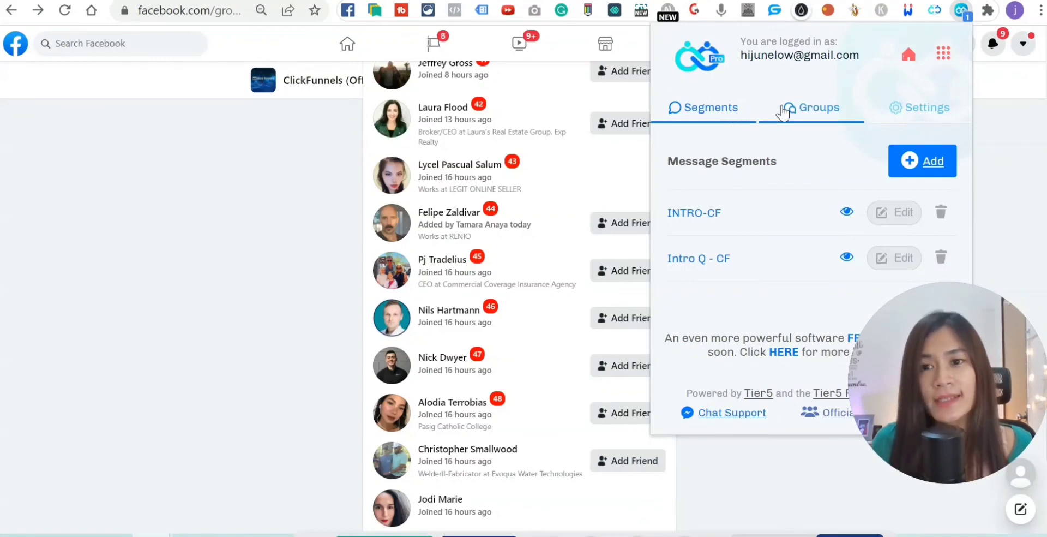
click(742, 113)
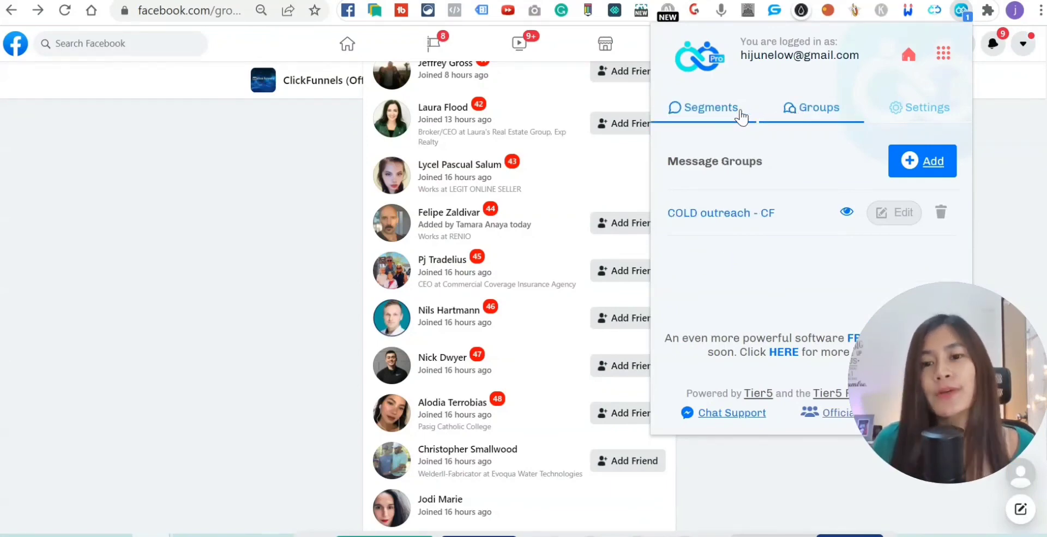
click(822, 112)
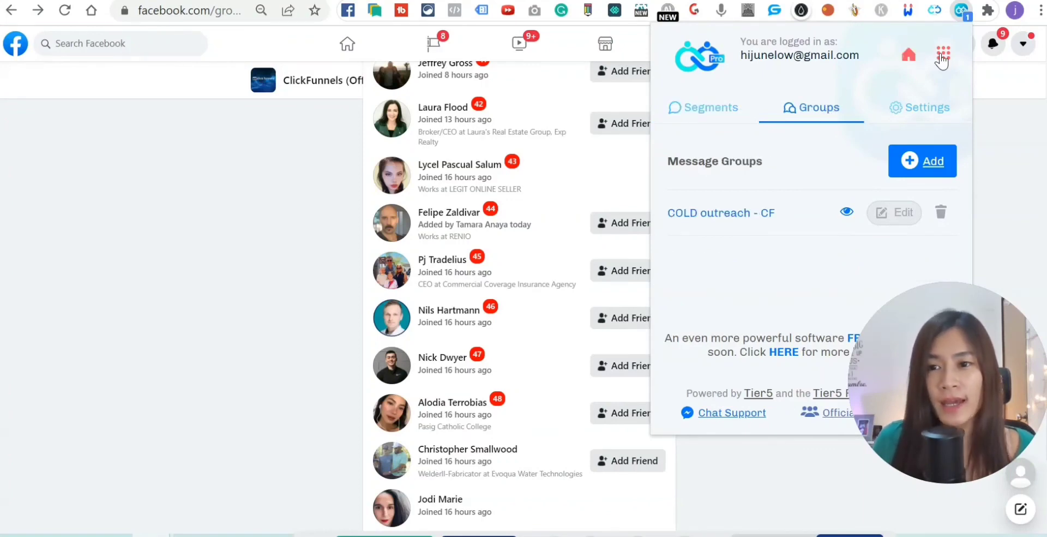
click(989, 142)
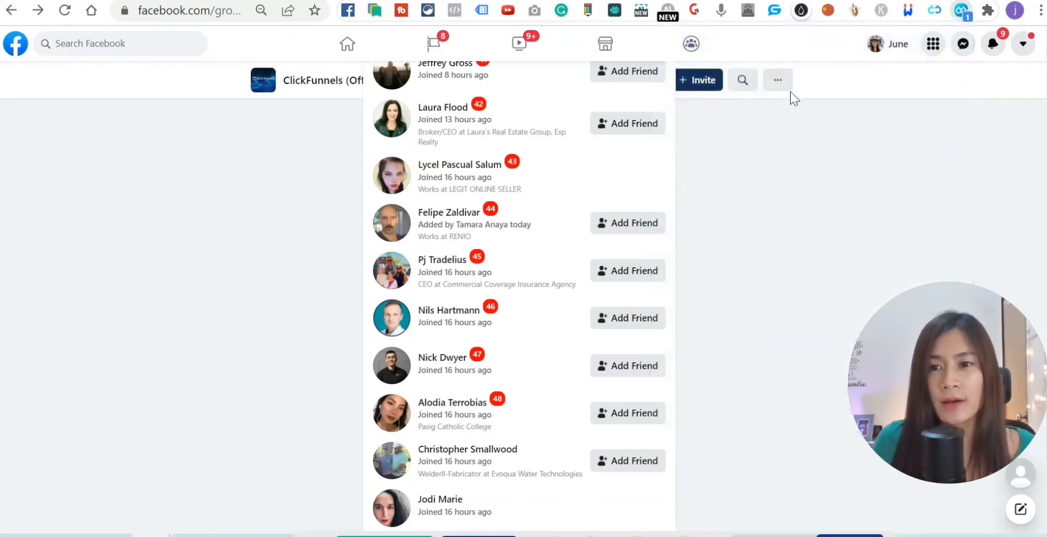
- Reload the ClickFunnels (Official) members page so the friend request settings are available again
click(962, 12)
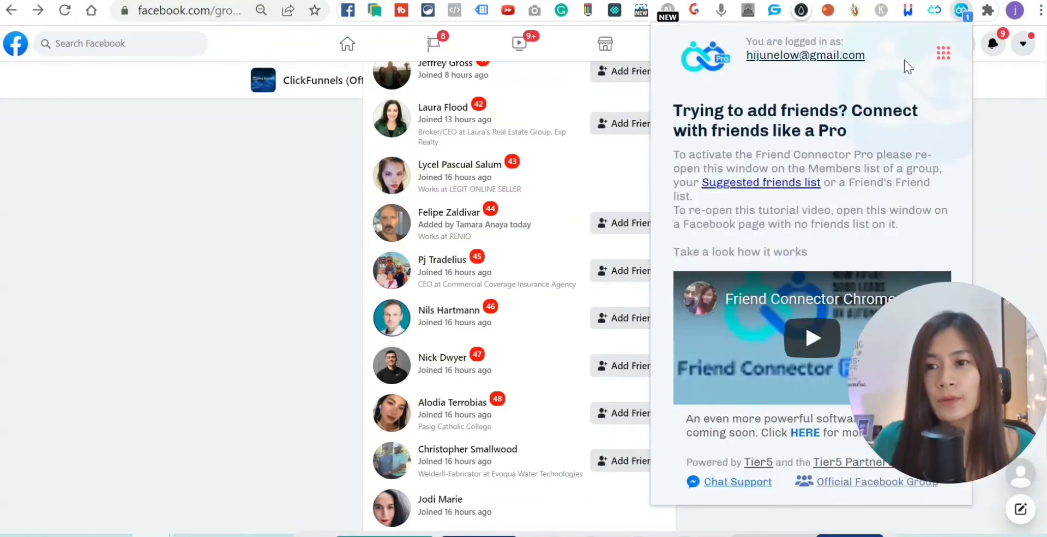
click(944, 54)
click(1005, 133)
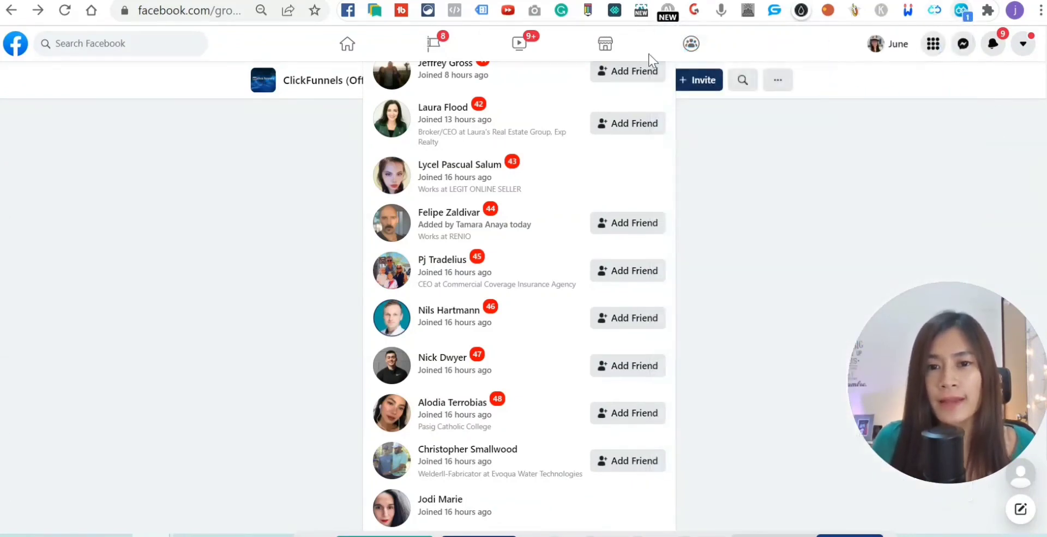
click(217, 9)
key(Return)
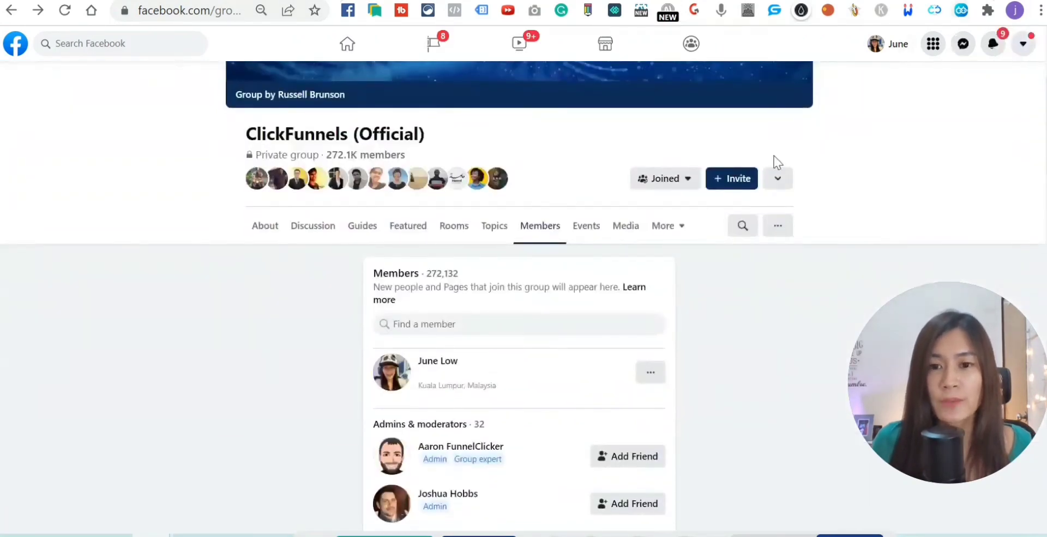
- Pick the 3 Mins. look up interval and review the resume position, keywords and message group
click(961, 11)
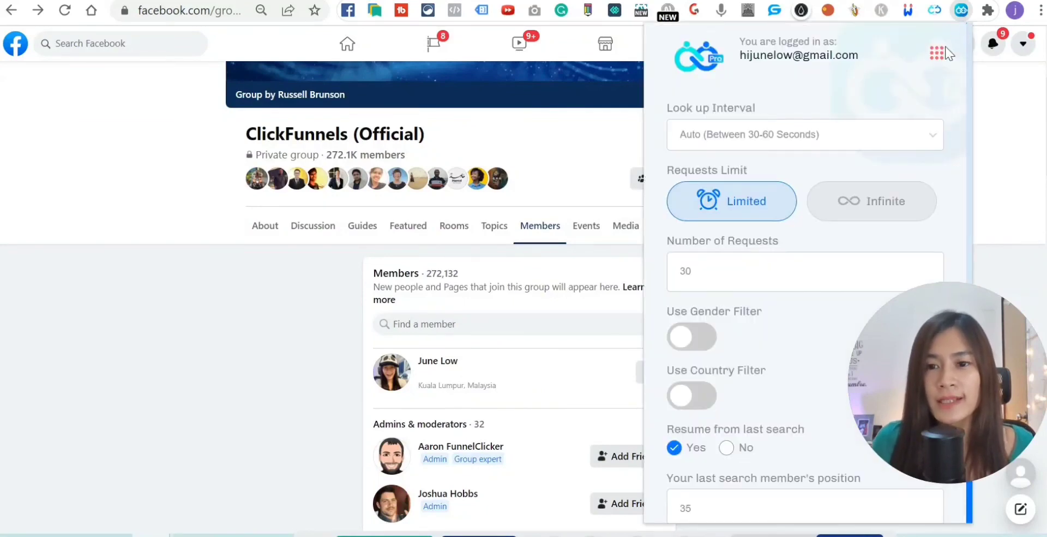
click(760, 145)
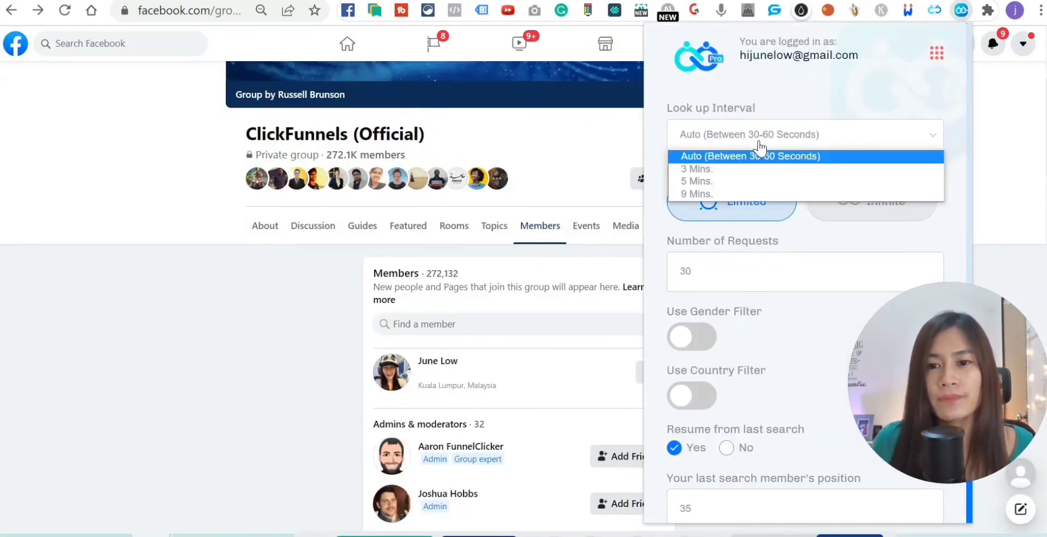
click(762, 174)
scroll(754, 254, down, 8)
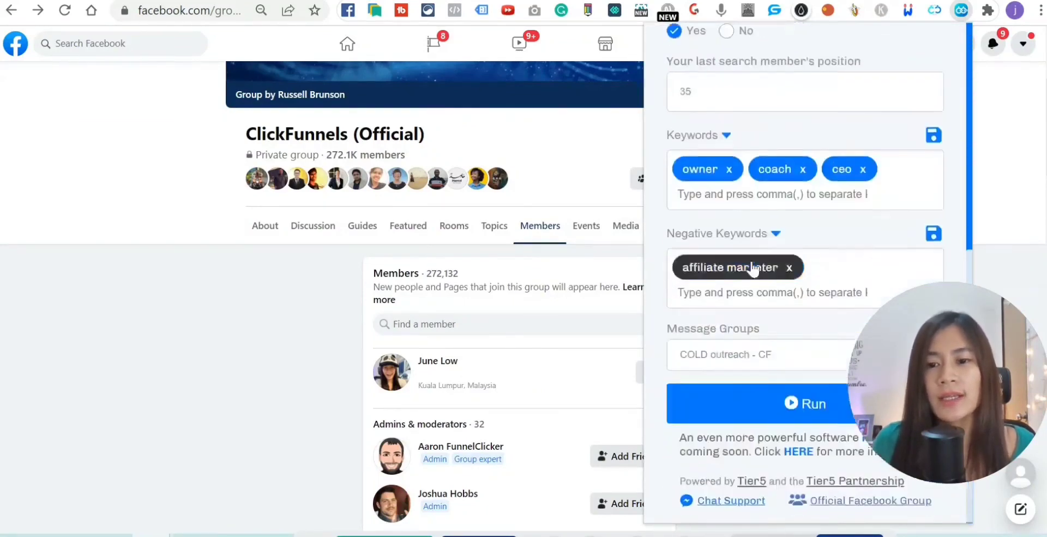
scroll(714, 164, up, 2)
scroll(736, 202, down, 2)
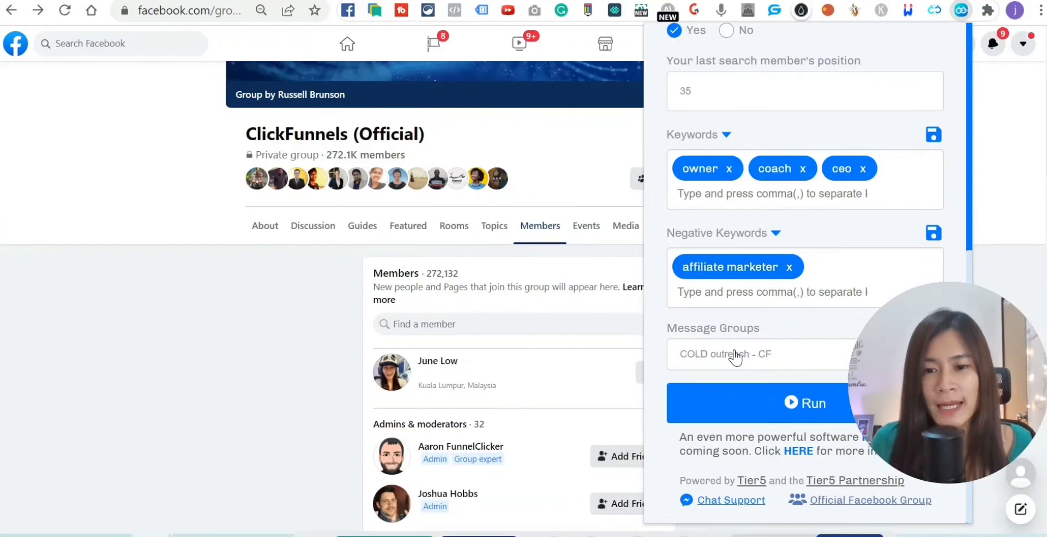
- Find the members with sent friend requests and read the outreach message in the chat with the CEO at Women Travel Abroad
scroll(569, 355, down, 10)
scroll(567, 361, down, 12)
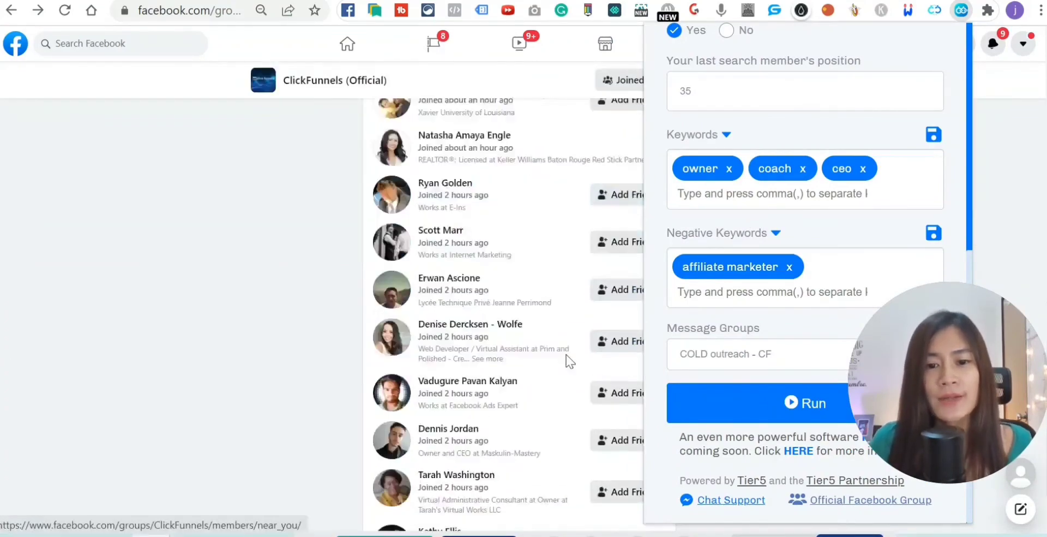
scroll(561, 364, down, 8)
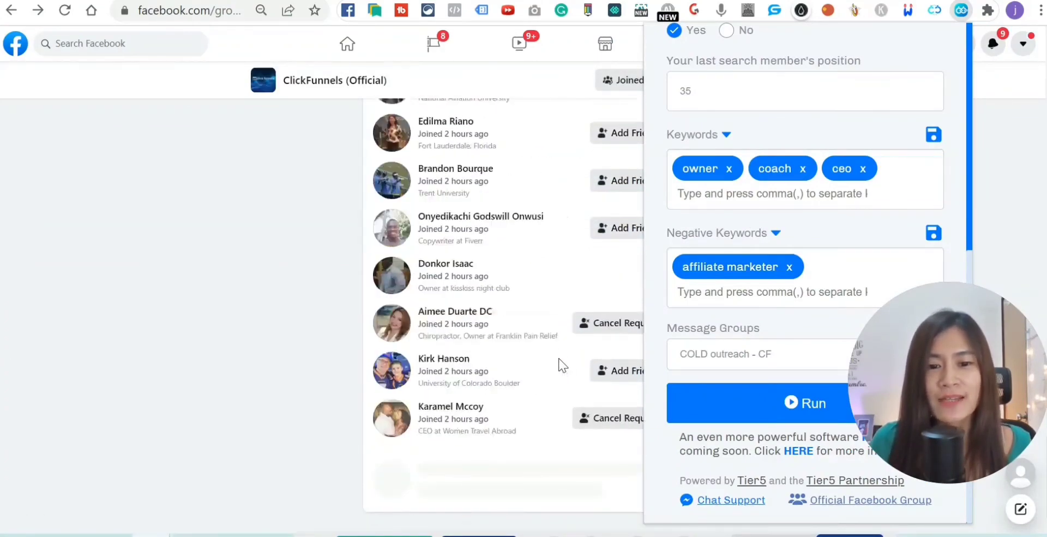
scroll(560, 354, down, 3)
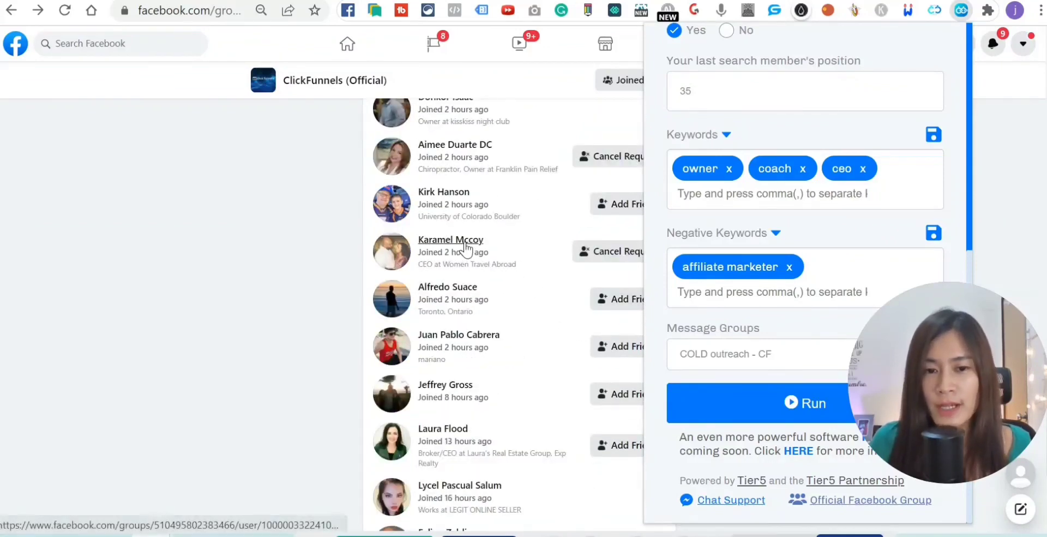
mouse_move(467, 248)
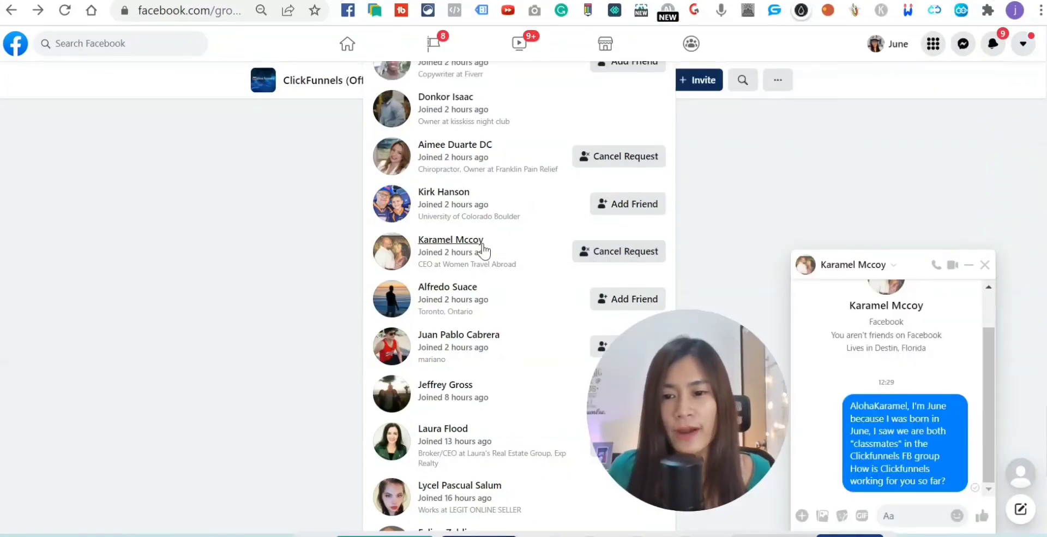
click(857, 406)
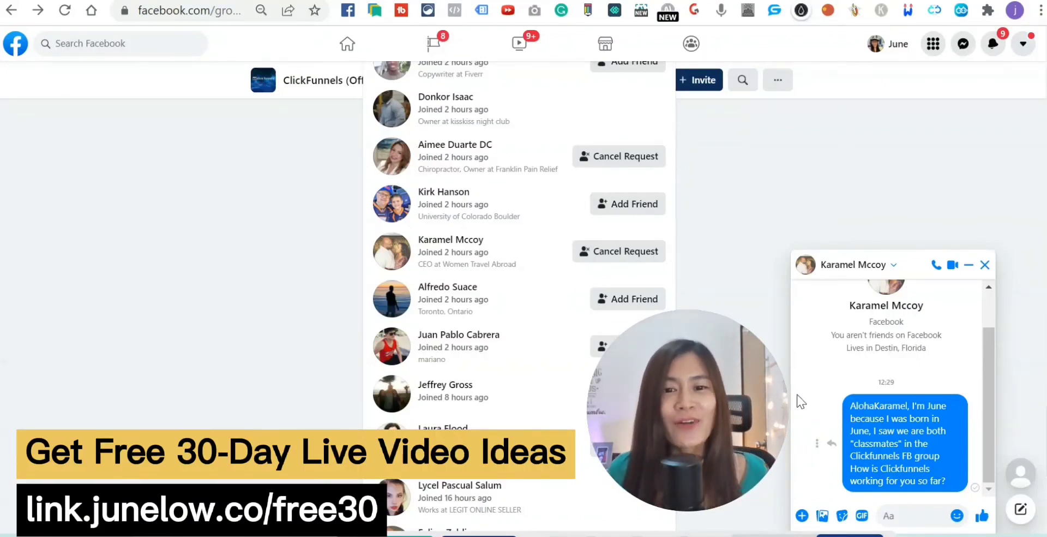
mouse_move(751, 430)
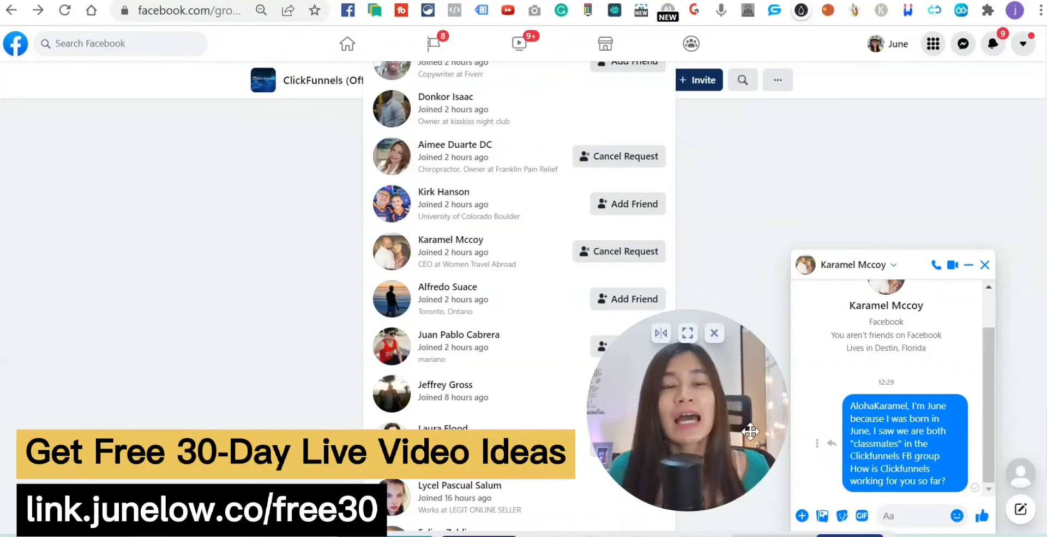